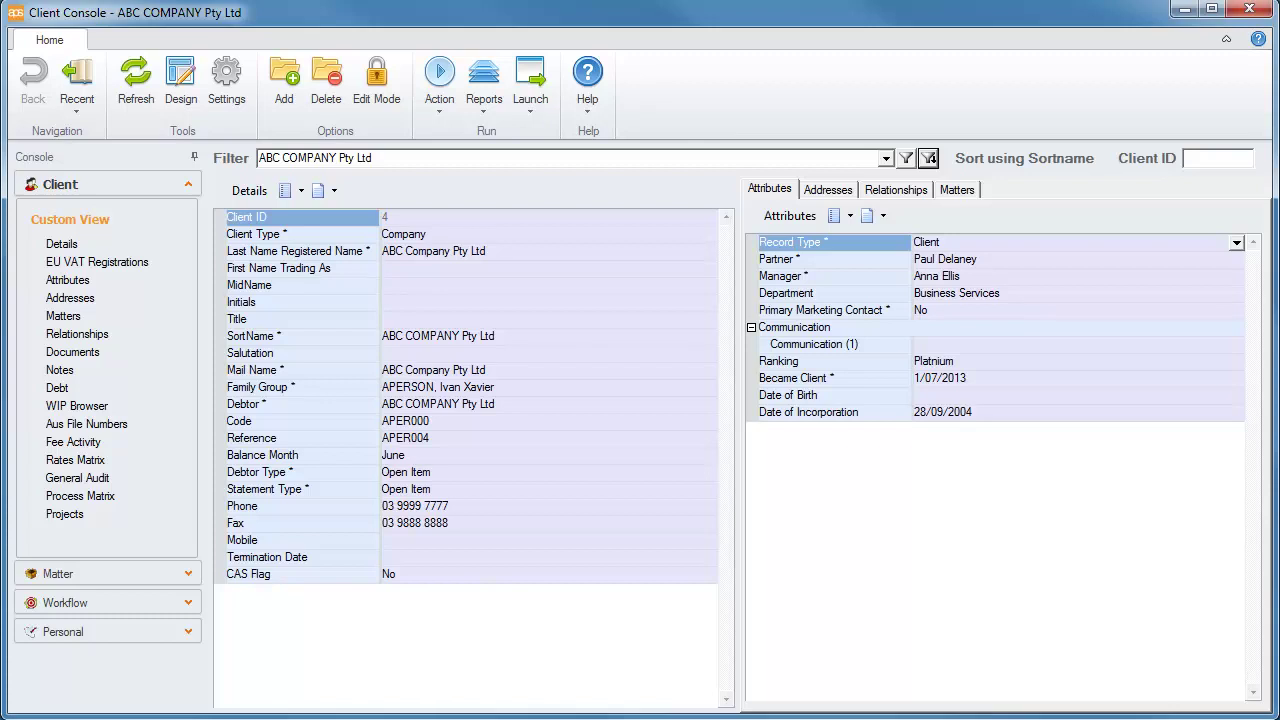
# Return to APS Advance and browse the Practice Management help topics in the Help menu
pyautogui.hotkey('alt', 'Tab')
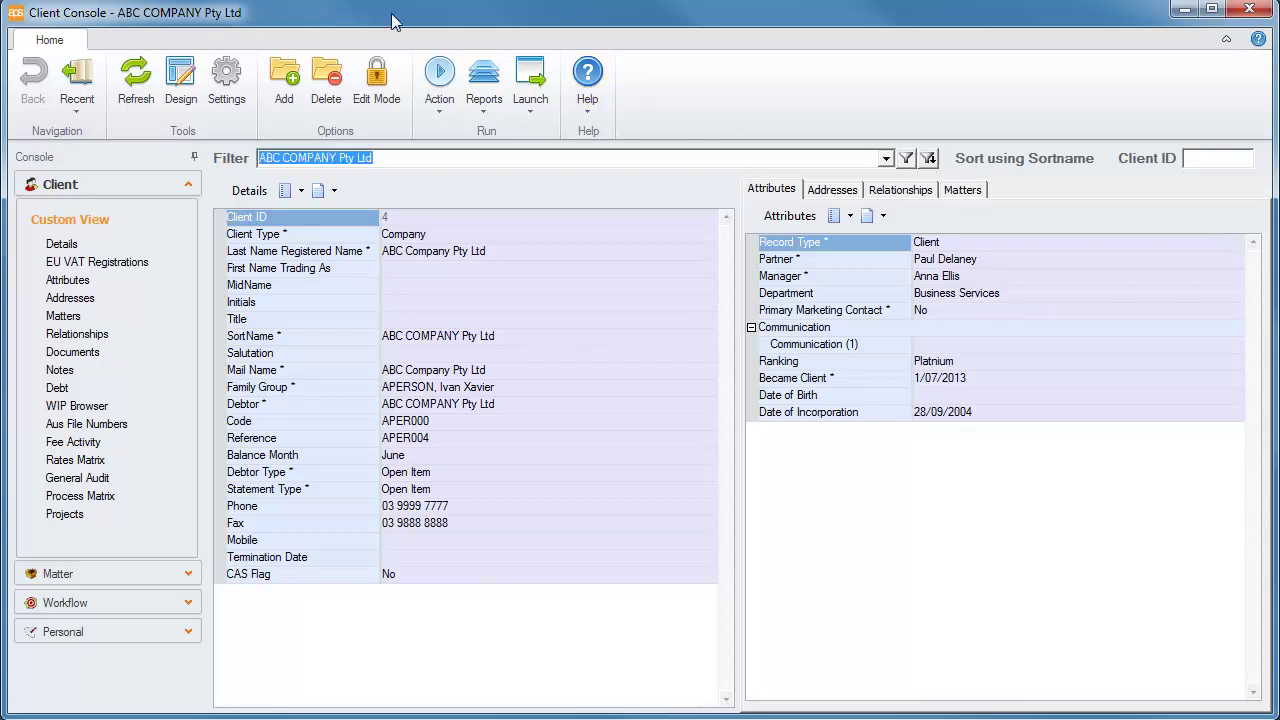
pyautogui.click(590, 90)
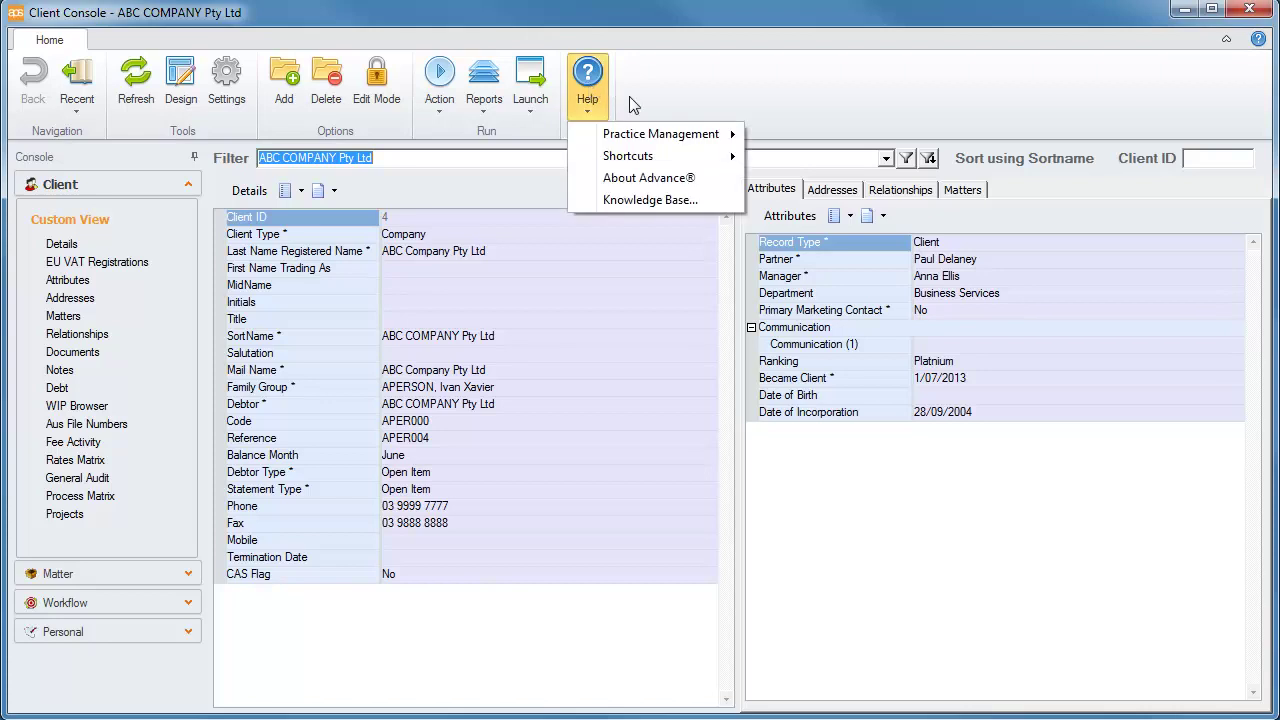
pyautogui.moveTo(688, 140)
pyautogui.moveTo(788, 142)
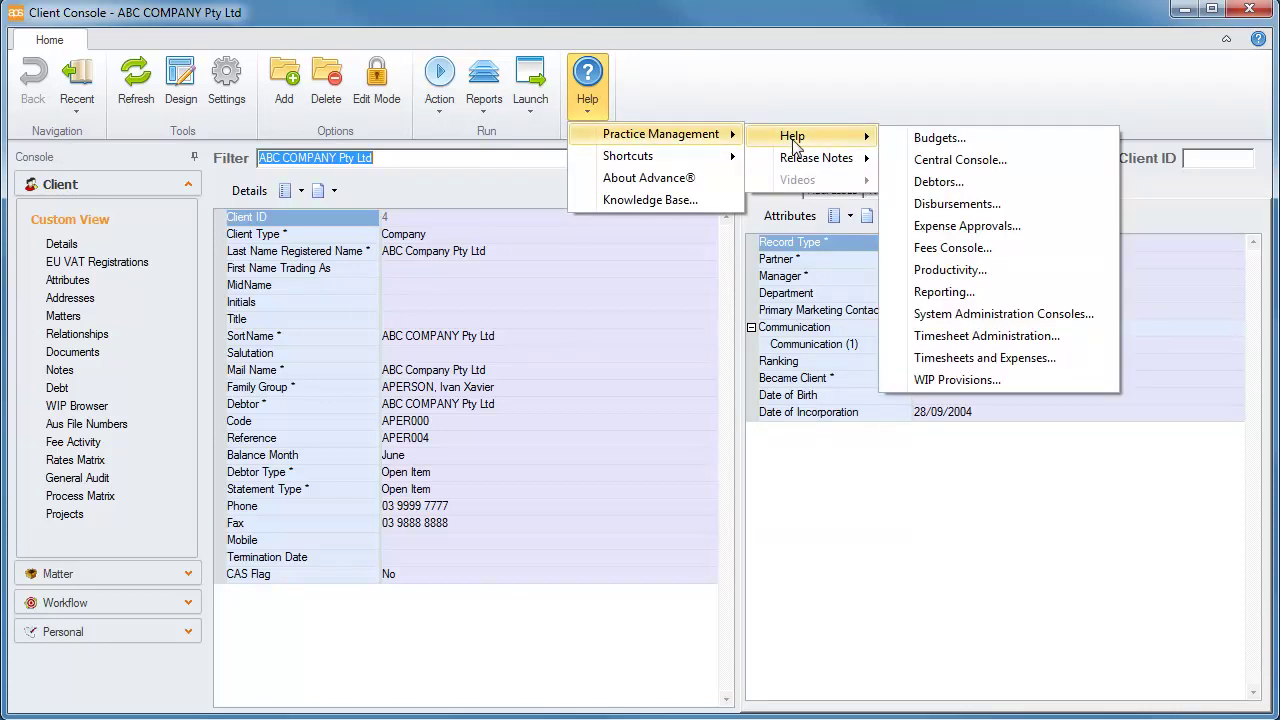
pyautogui.moveTo(800, 167)
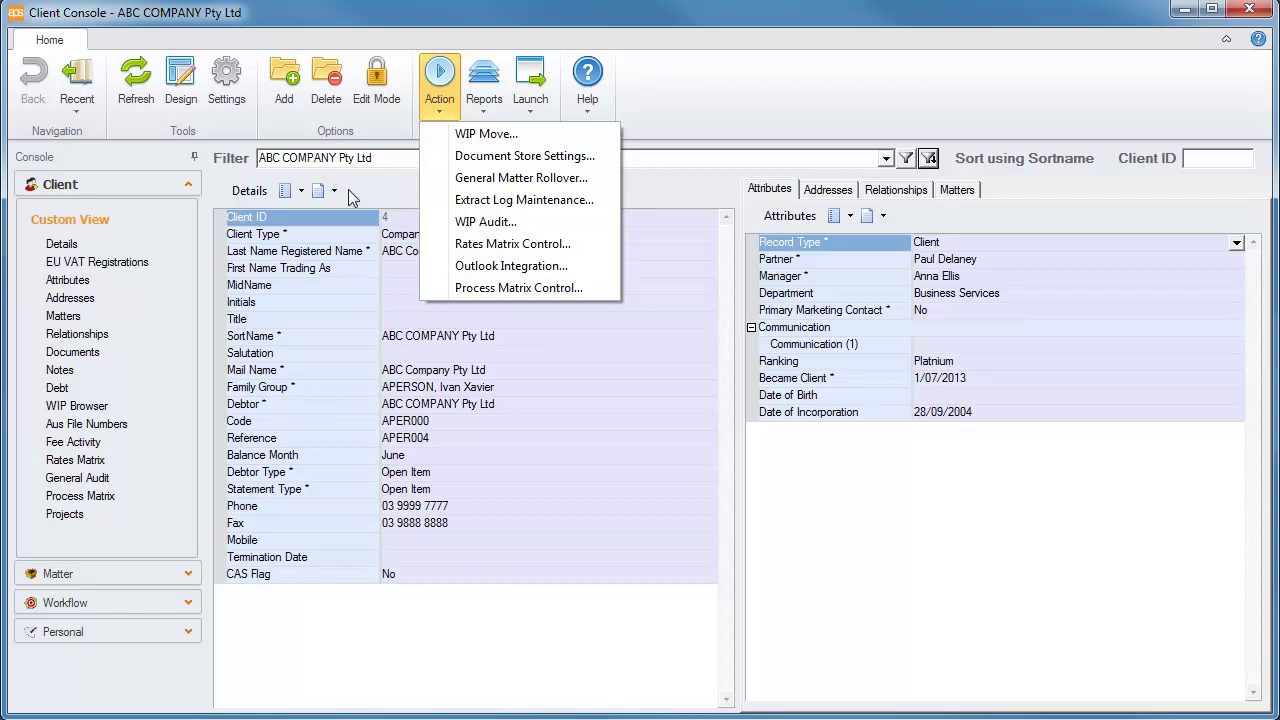
pyautogui.click(72, 110)
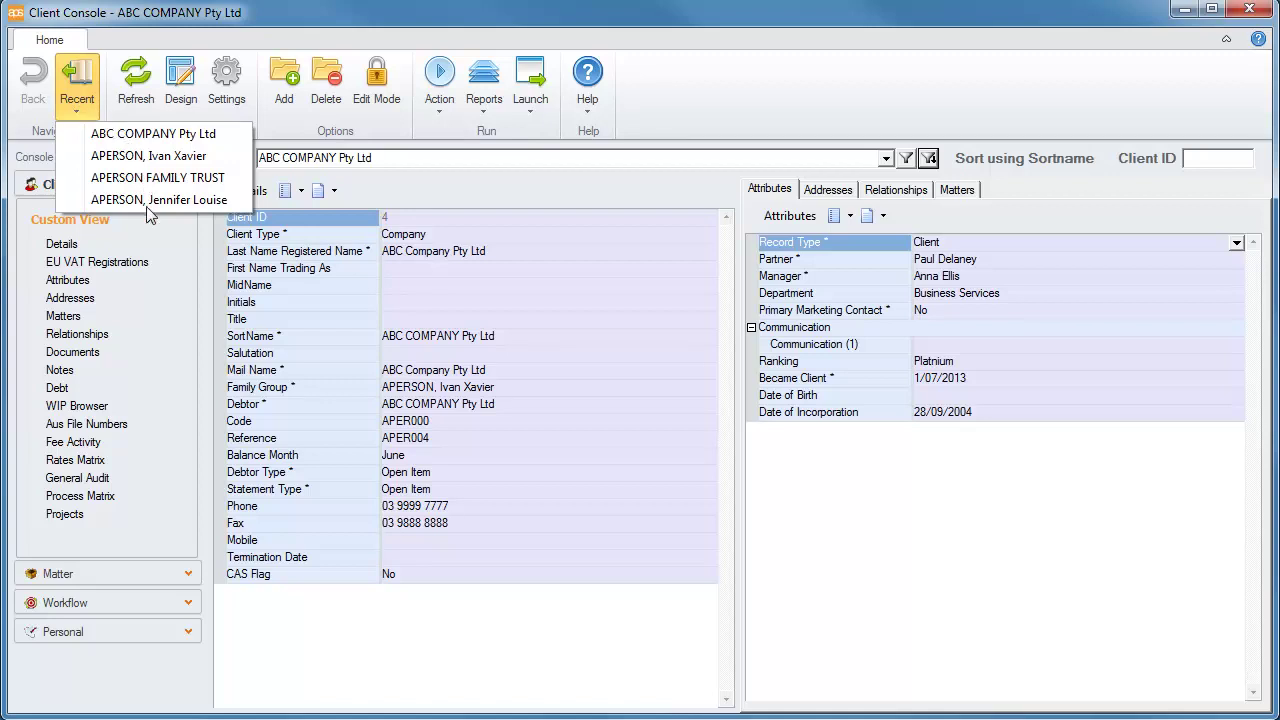
pyautogui.click(153, 307)
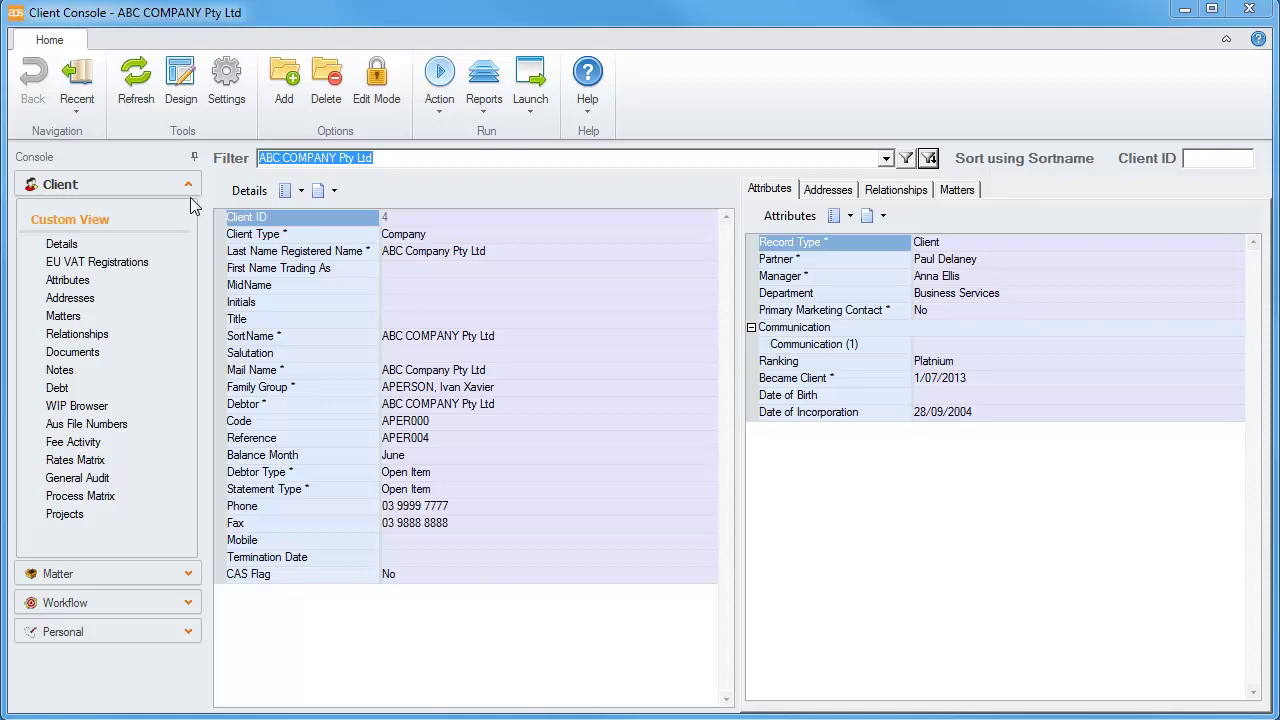
# Collapse and re-dock the navigation panel, then show the client's 2013 Annual Compliance matter
pyautogui.click(194, 157)
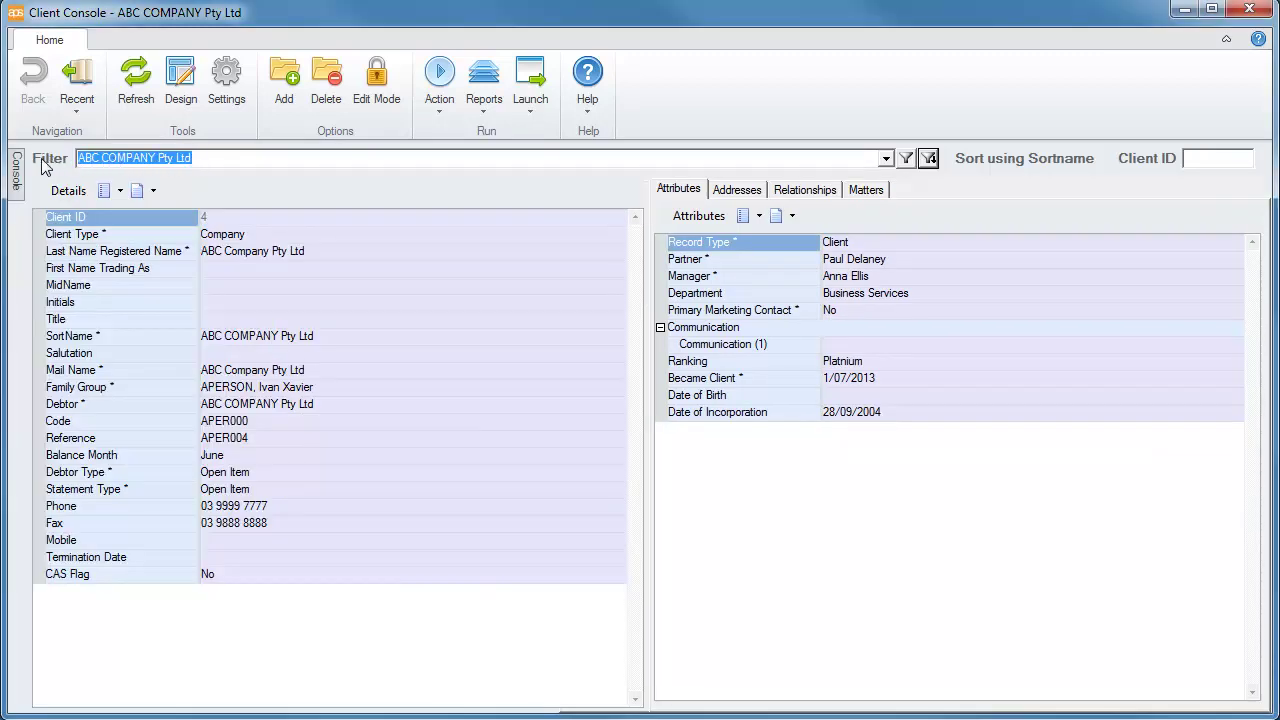
pyautogui.moveTo(27, 170)
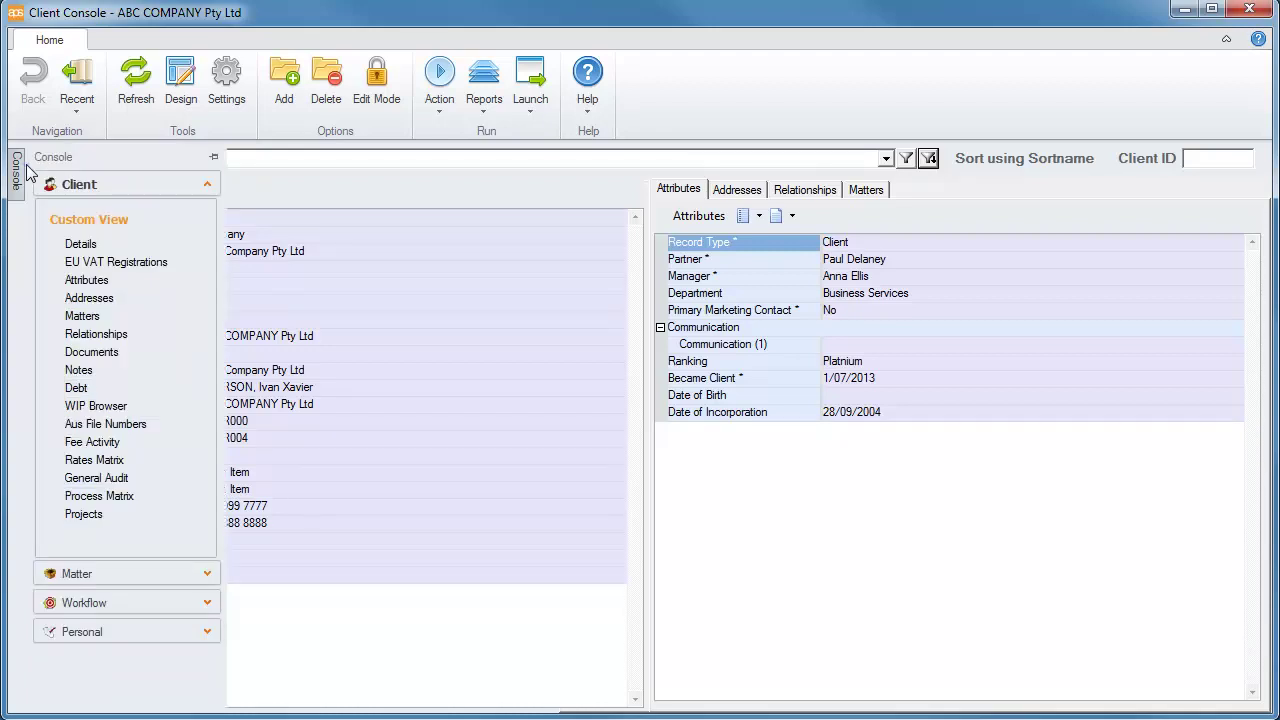
pyautogui.click(213, 157)
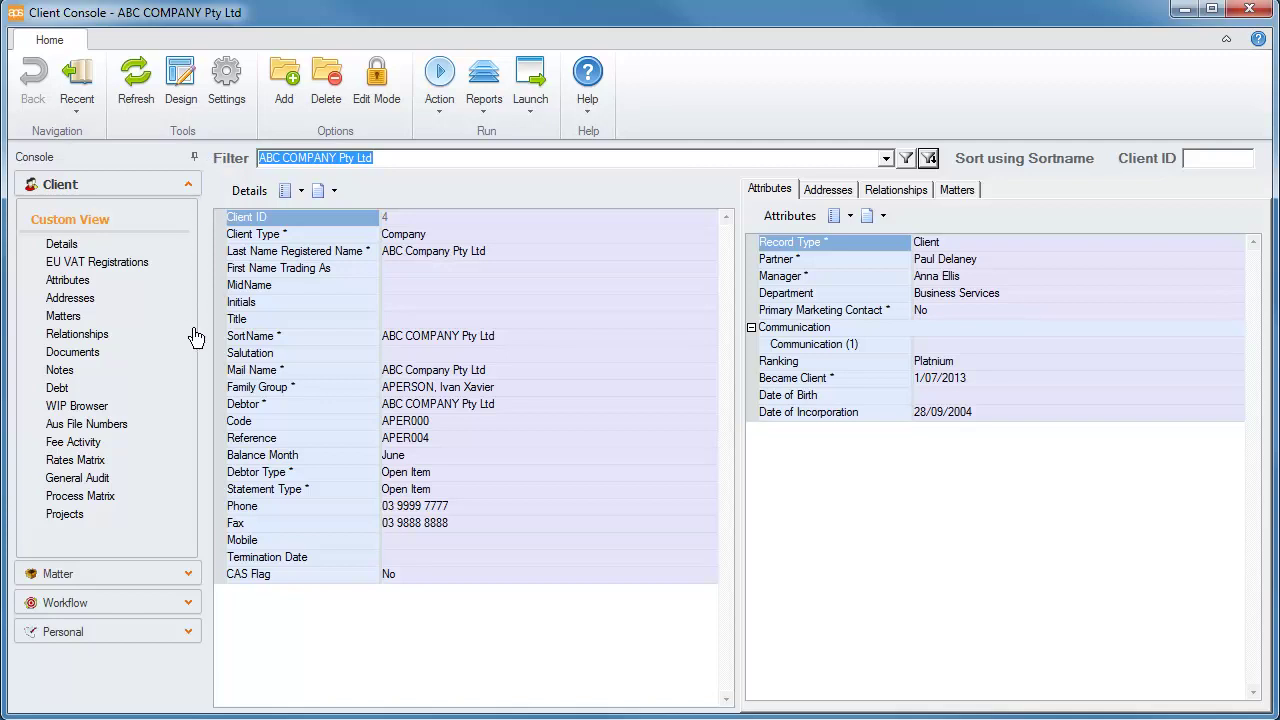
pyautogui.click(190, 574)
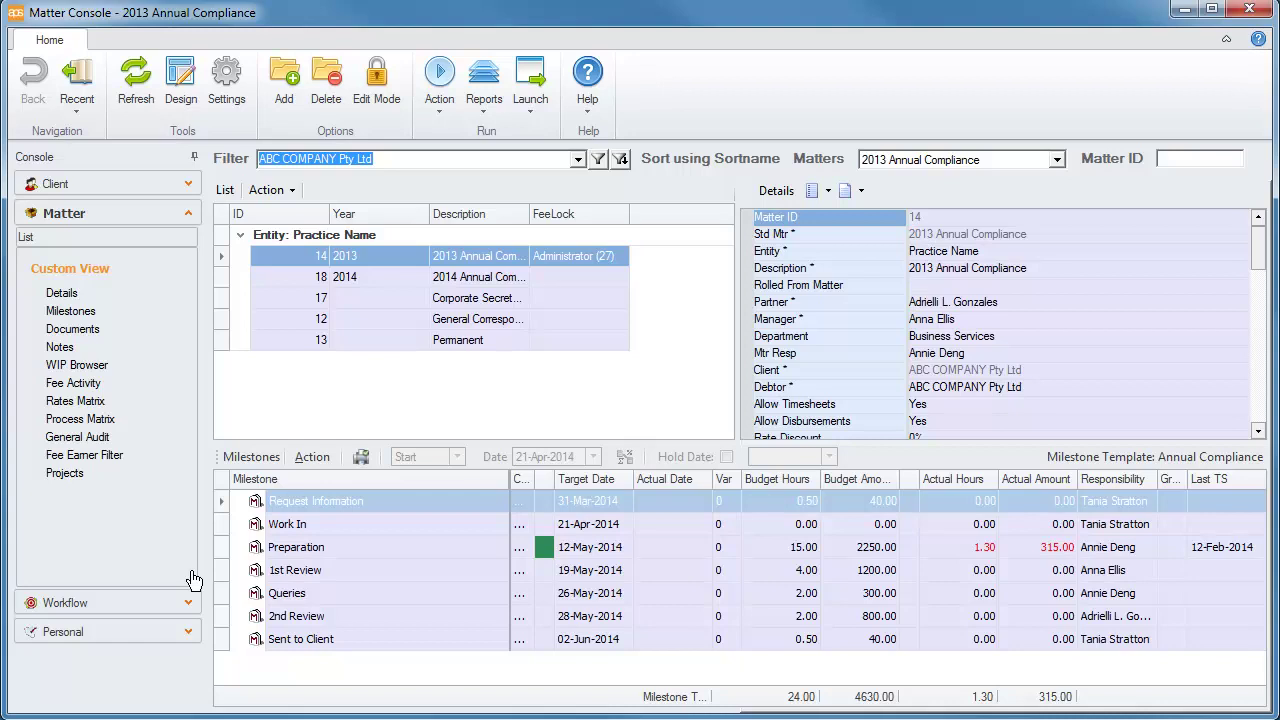
# Leave the matter view and show ABC COMPANY Pty Ltd's client details again
pyautogui.click(188, 185)
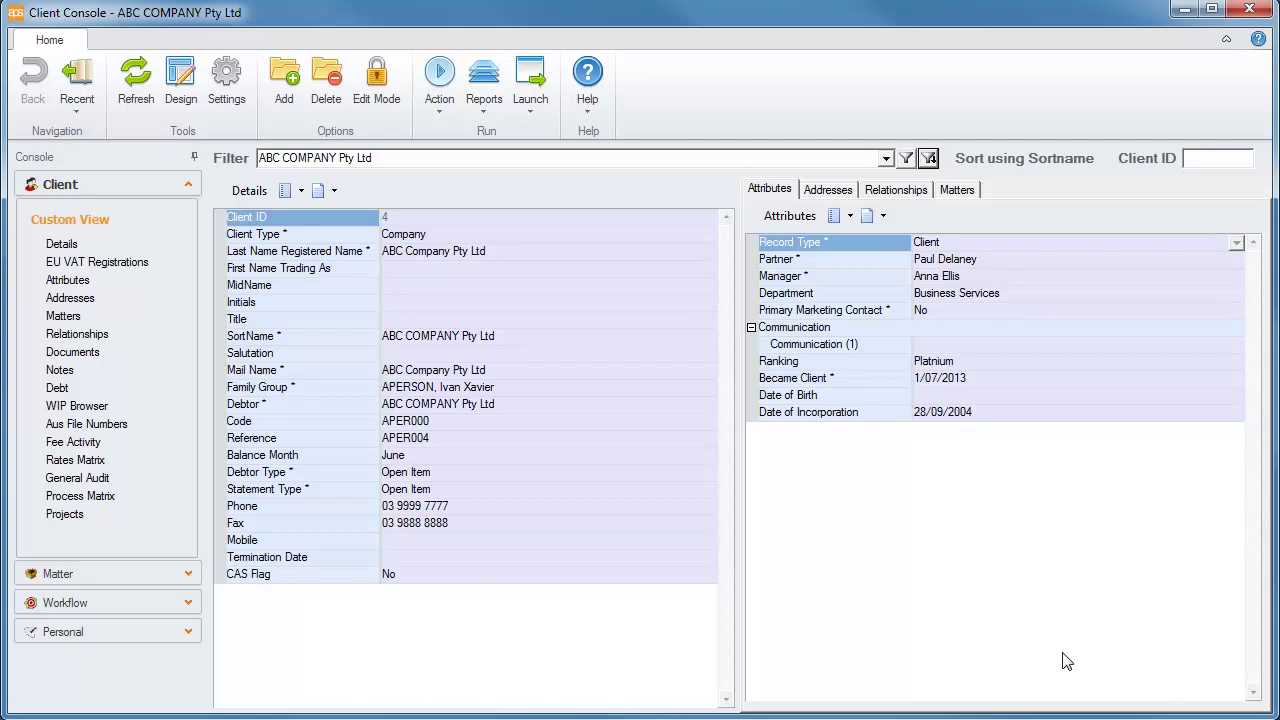
pyautogui.click(714, 160)
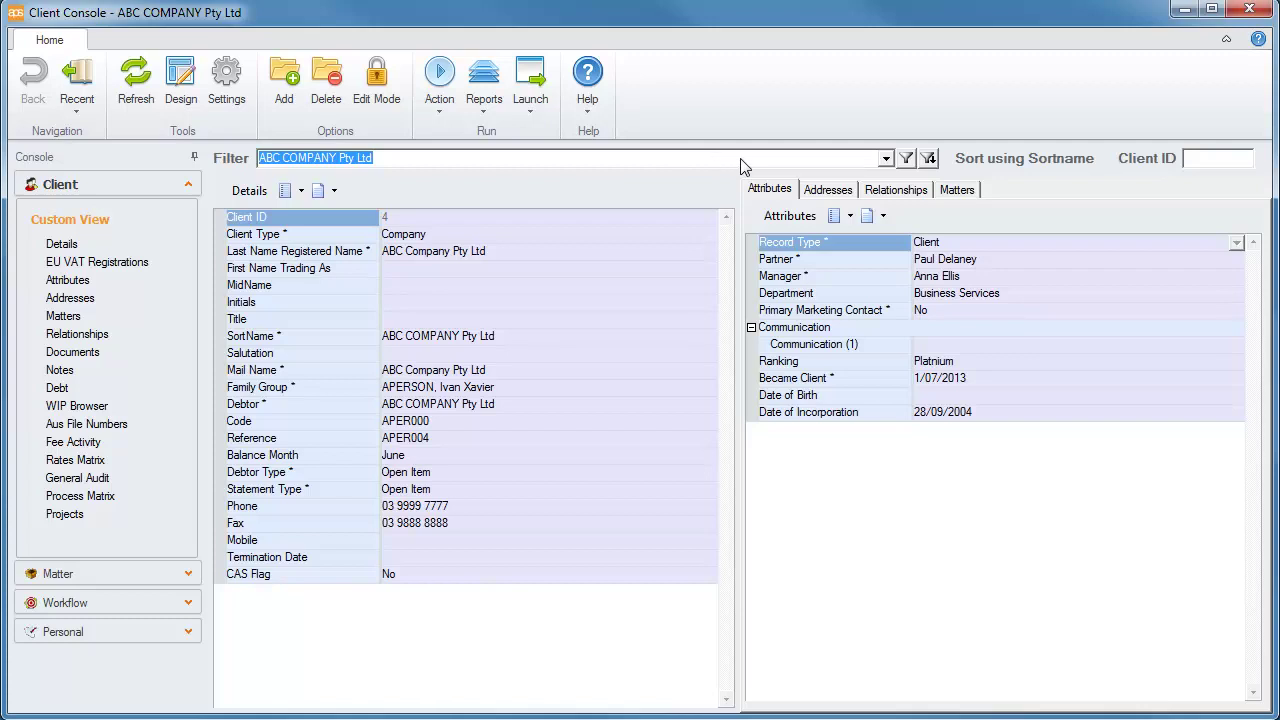
pyautogui.click(930, 160)
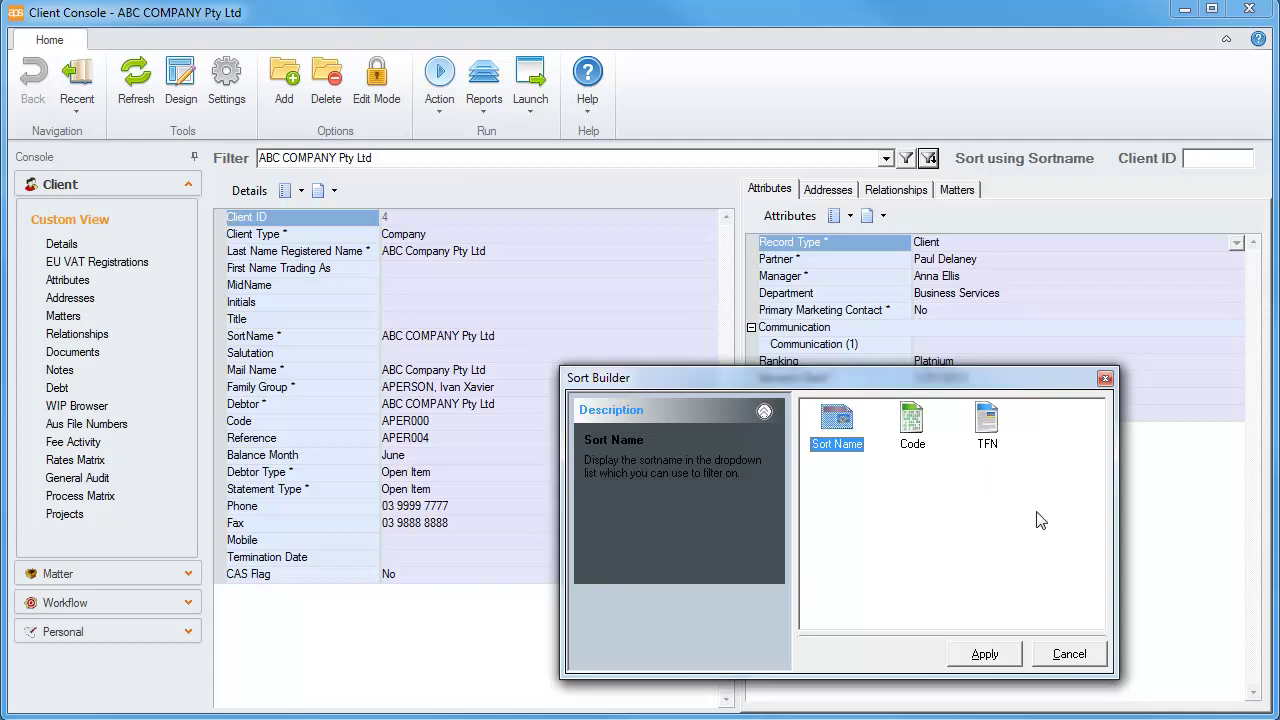
pyautogui.click(1067, 654)
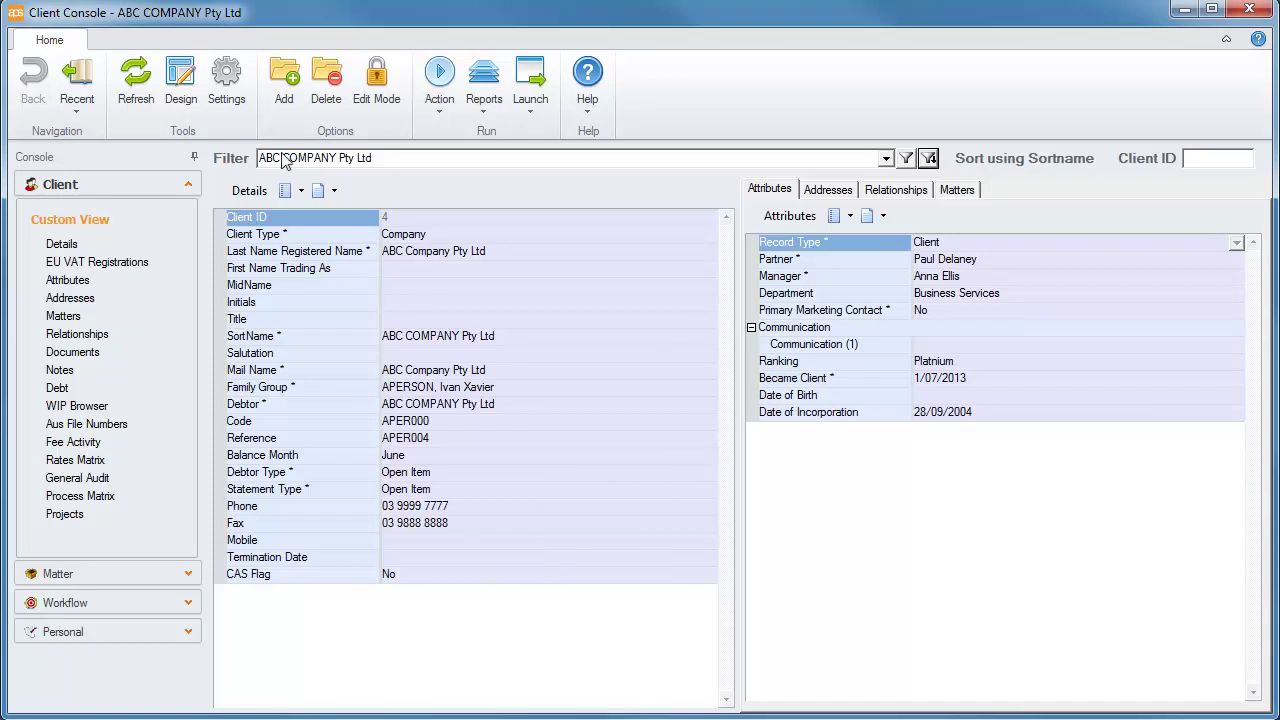
# Start a new client record, move the Add Client form aside, then cancel without saving
pyautogui.click(284, 85)
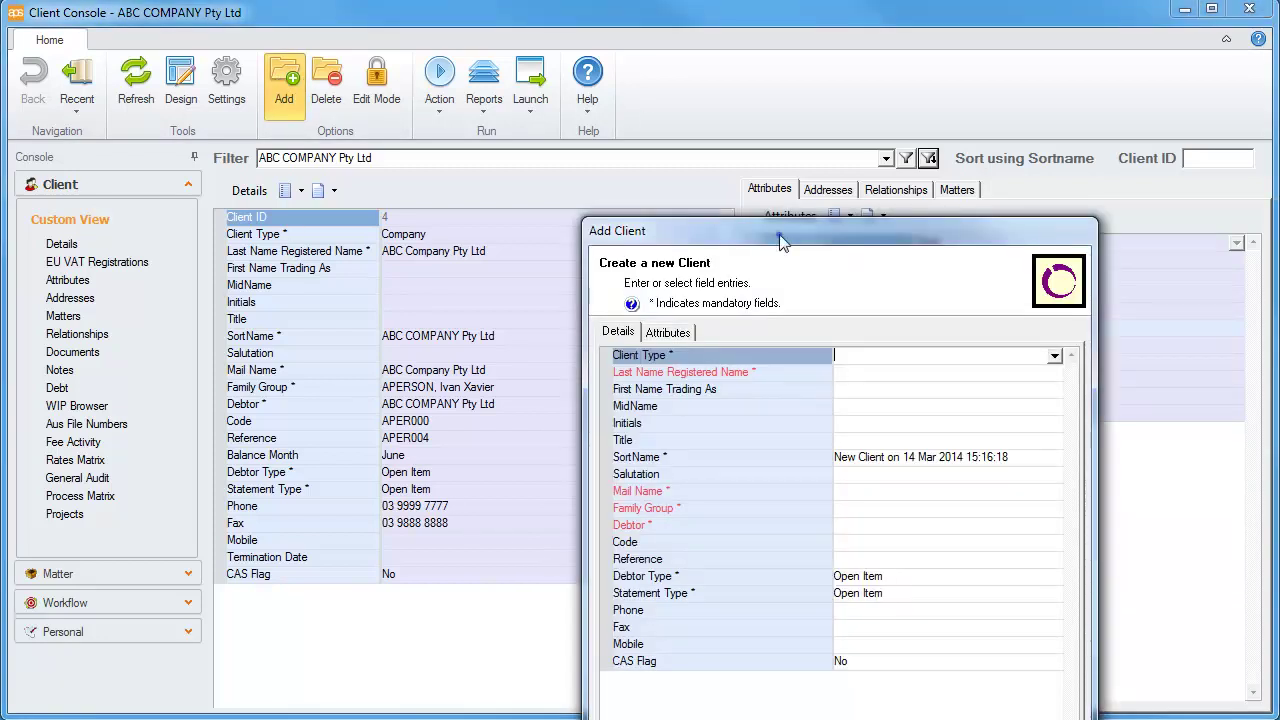
pyautogui.moveTo(777, 237); pyautogui.dragTo(454, 47)
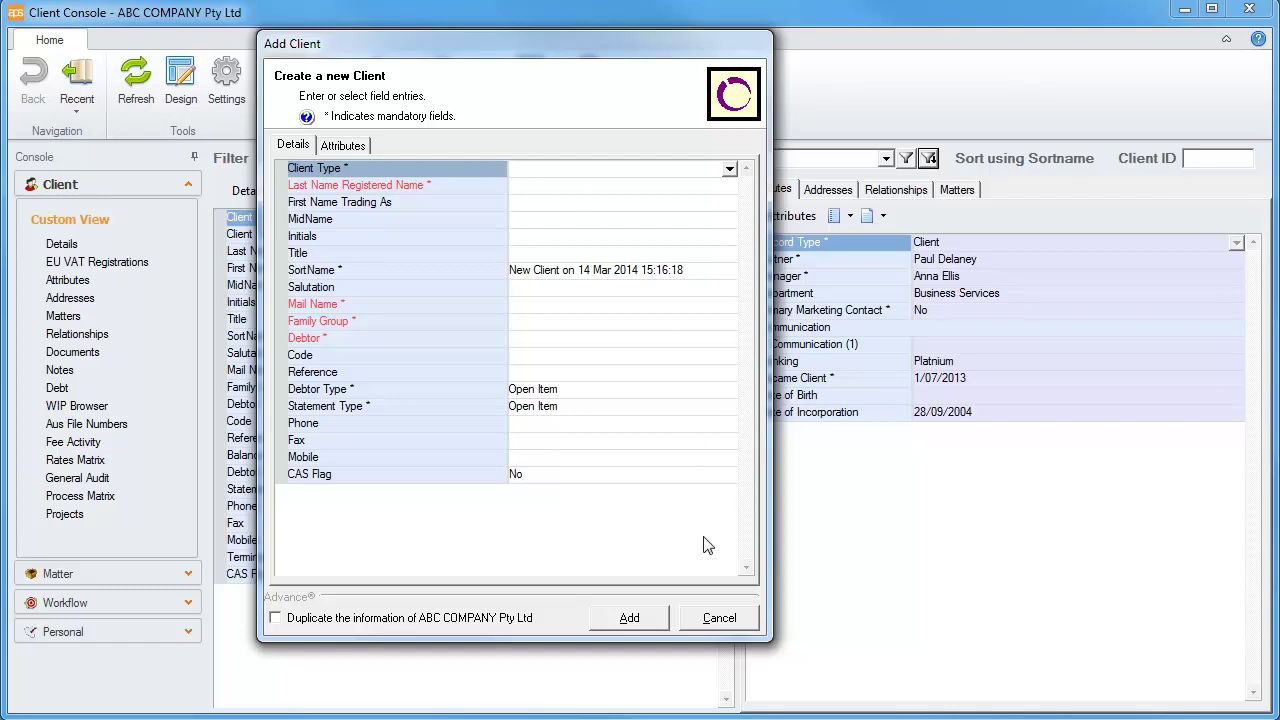
pyautogui.click(718, 618)
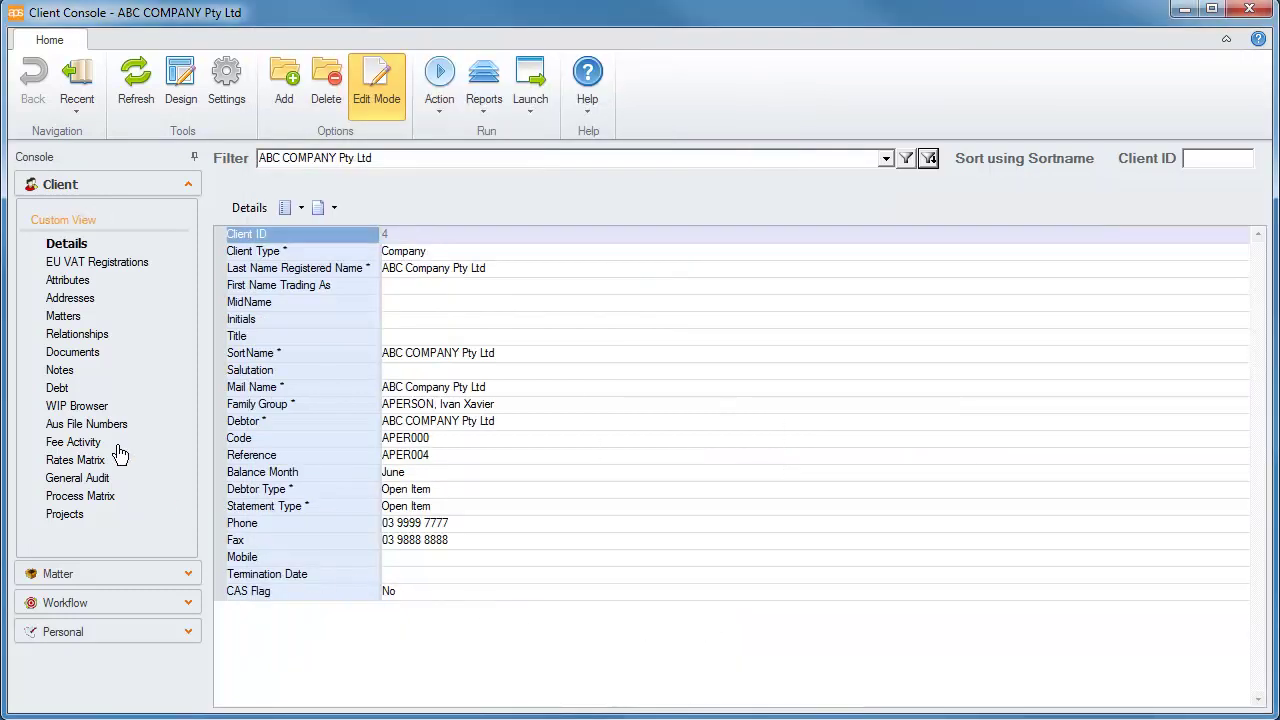
# Pick a different manager for ABC COMPANY Pty Ltd in the Attributes Manager field
pyautogui.click(68, 284)
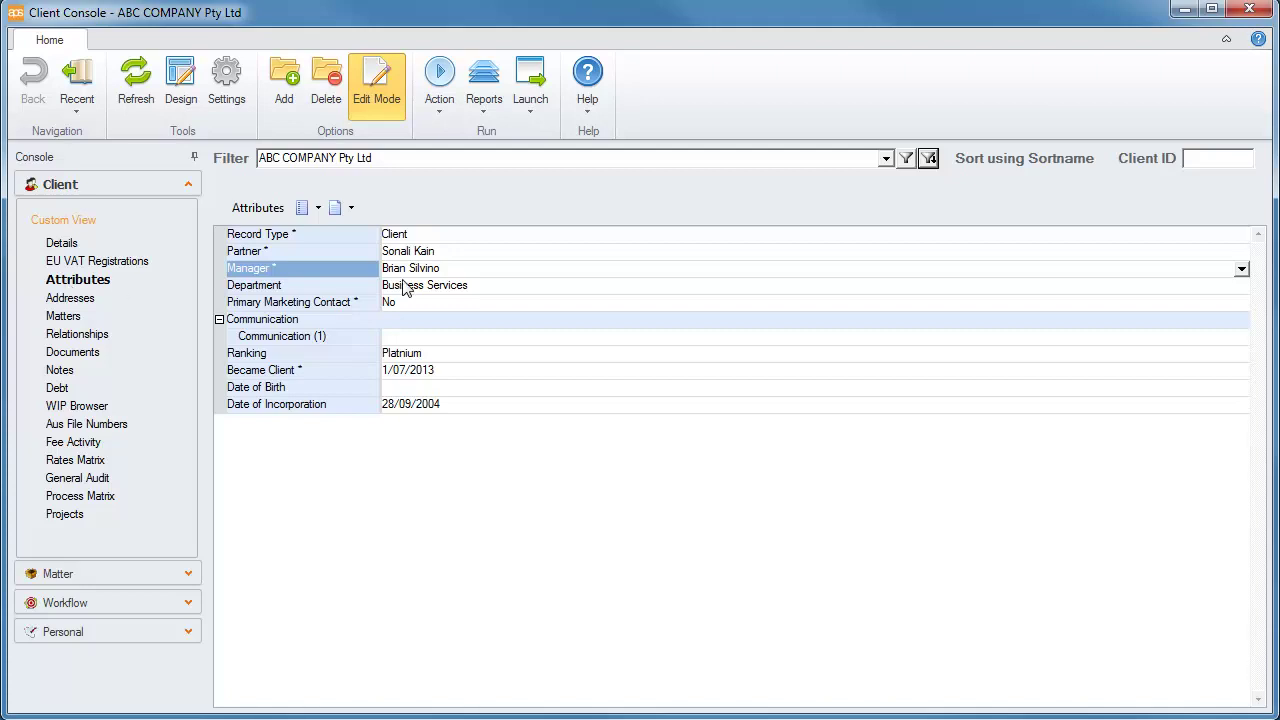
pyautogui.click(1241, 270)
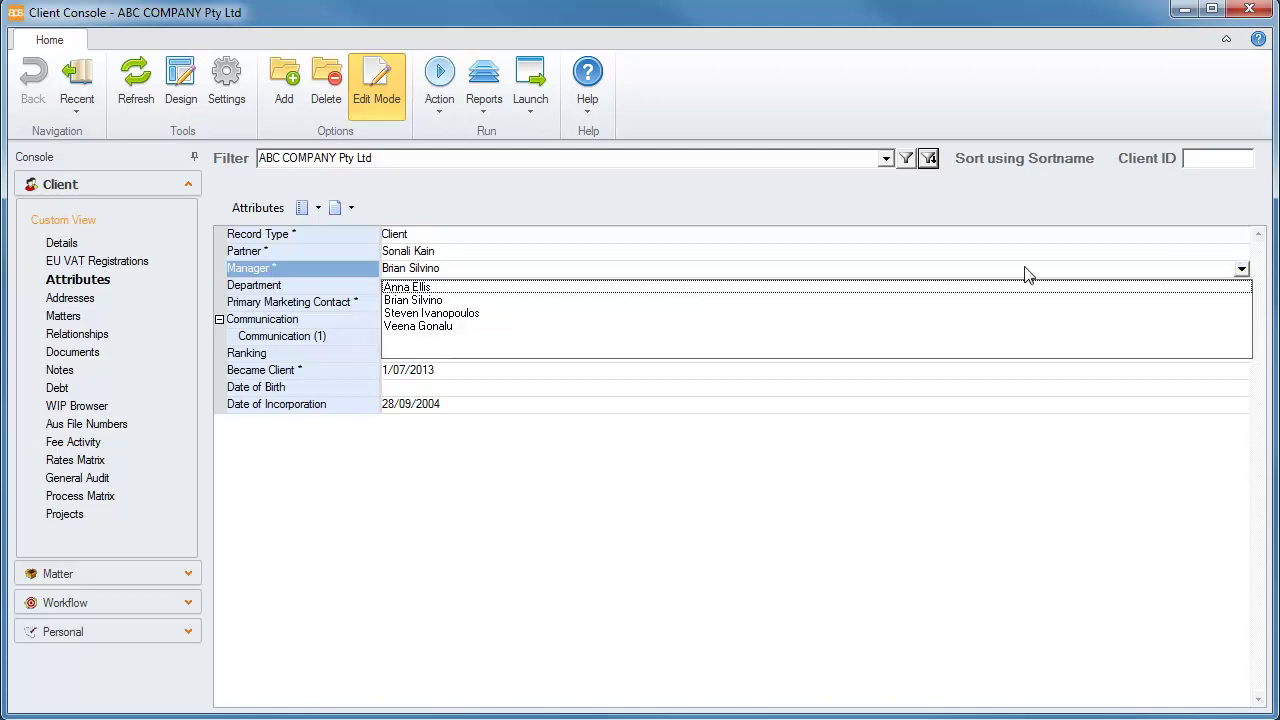
pyautogui.click(430, 313)
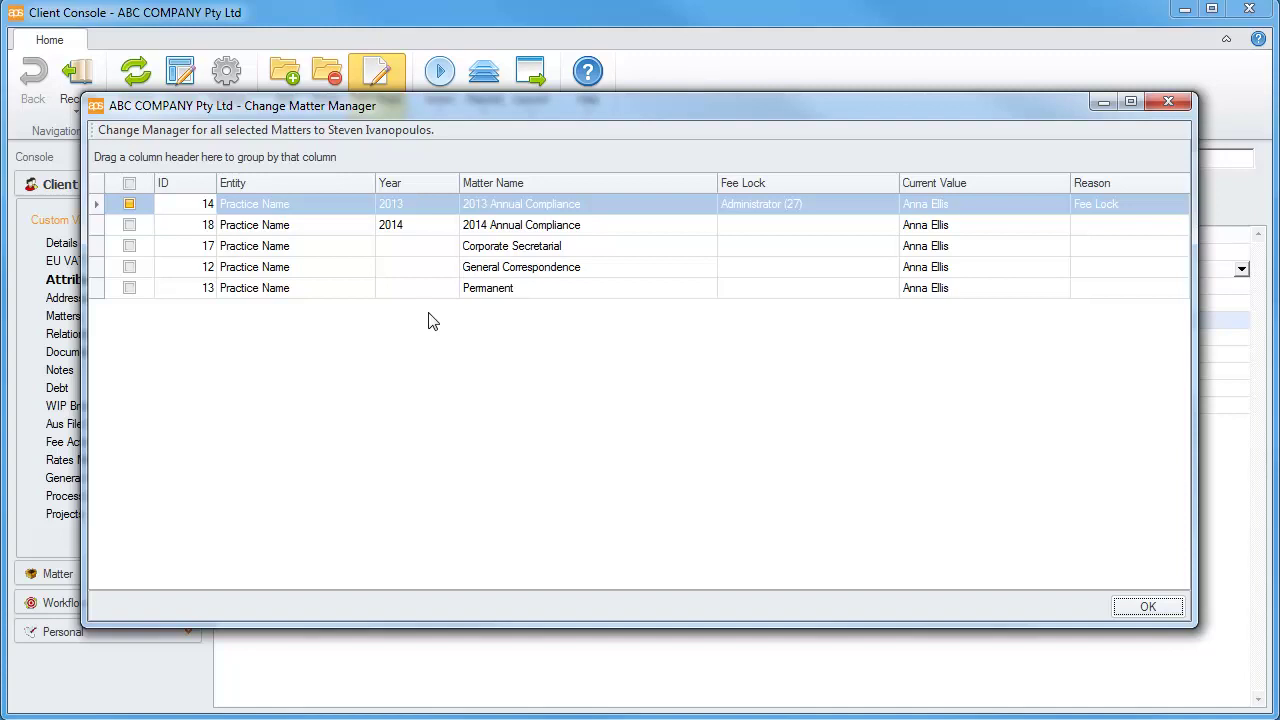
# Give the new manager to the 2014 Annual Compliance, Corporate Secretarial, General Correspondence and Permanent matters
pyautogui.click(129, 225)
pyautogui.click(129, 246)
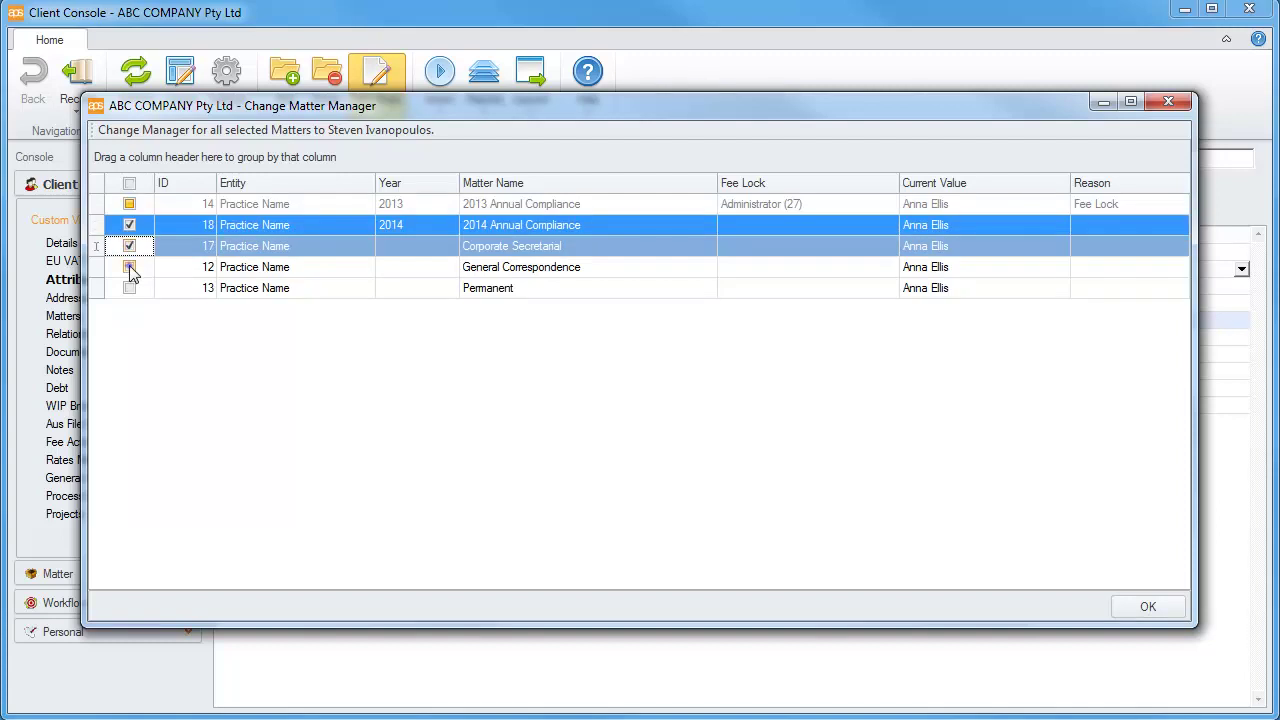
pyautogui.click(129, 267)
pyautogui.click(130, 289)
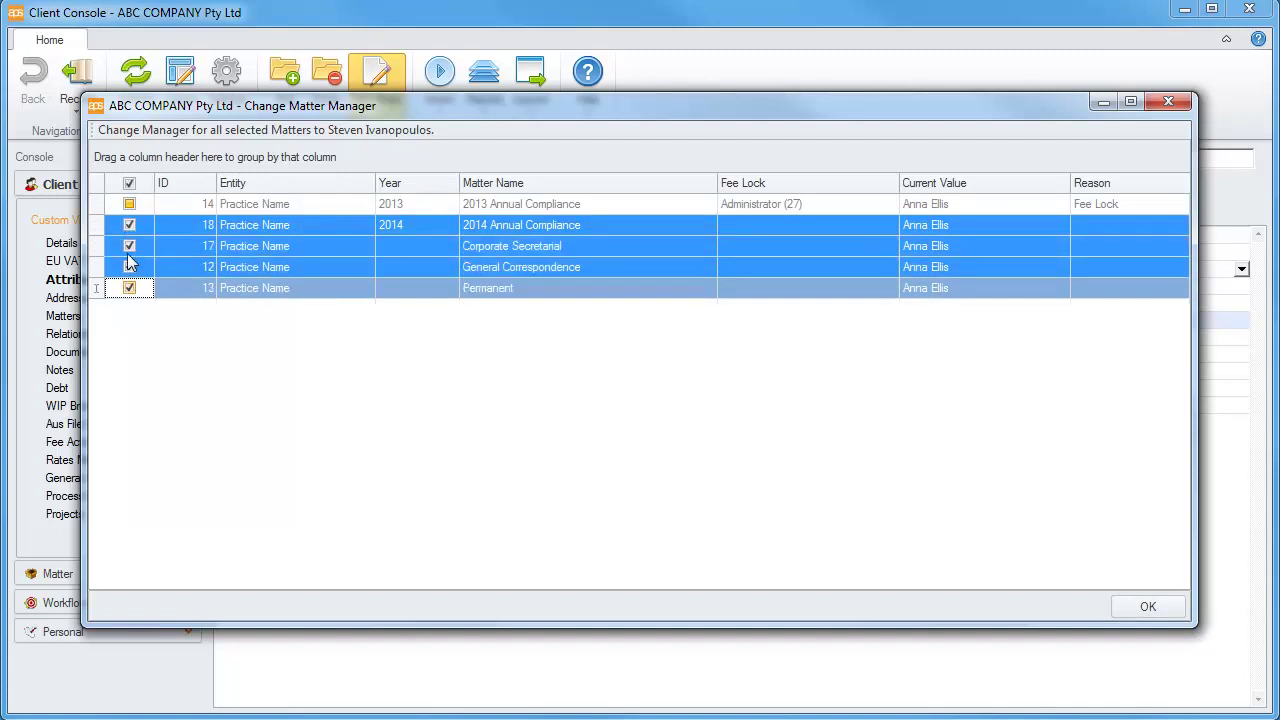
pyautogui.click(128, 206)
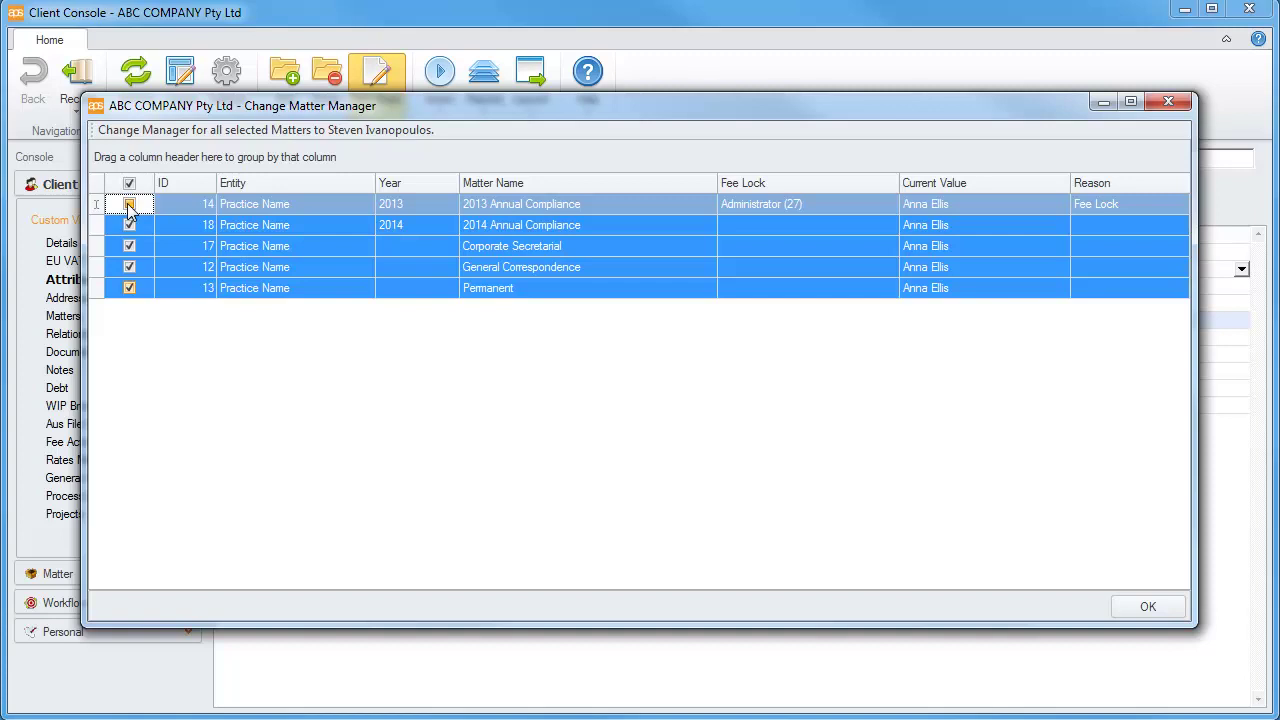
pyautogui.click(1148, 607)
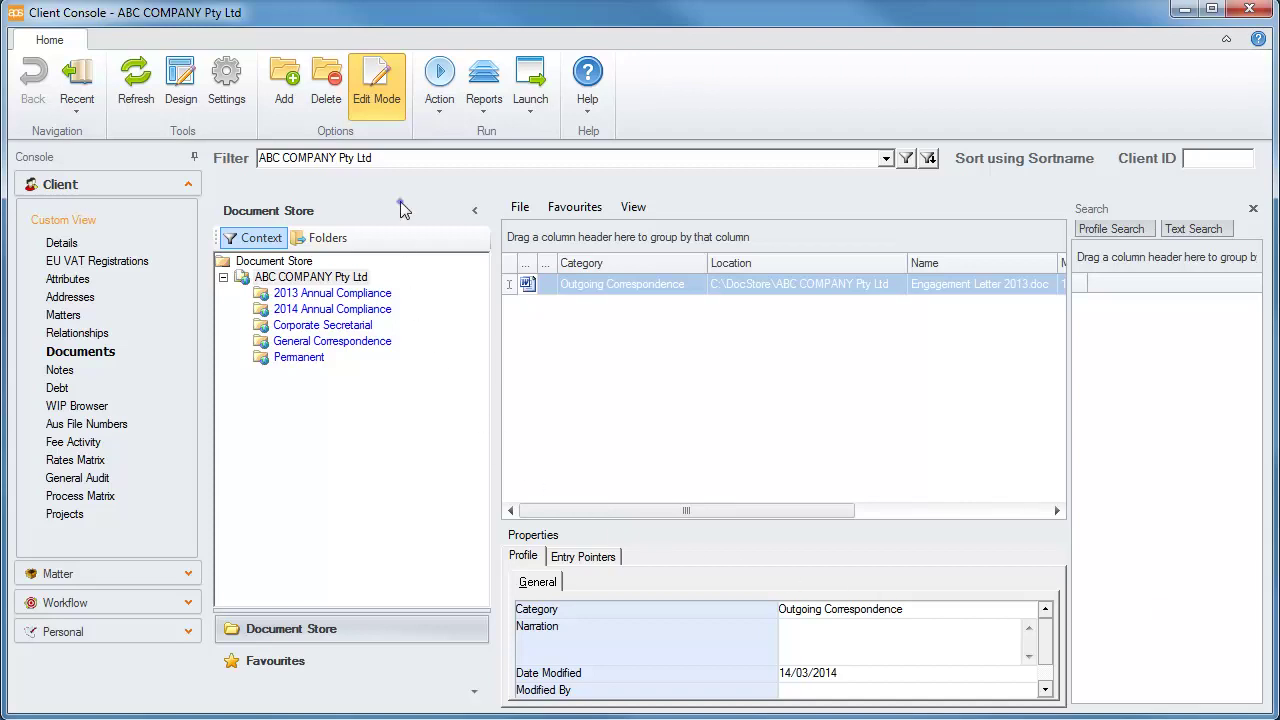
# Remove 'Pty' from the client's SortName in the Details fields
pyautogui.click(58, 244)
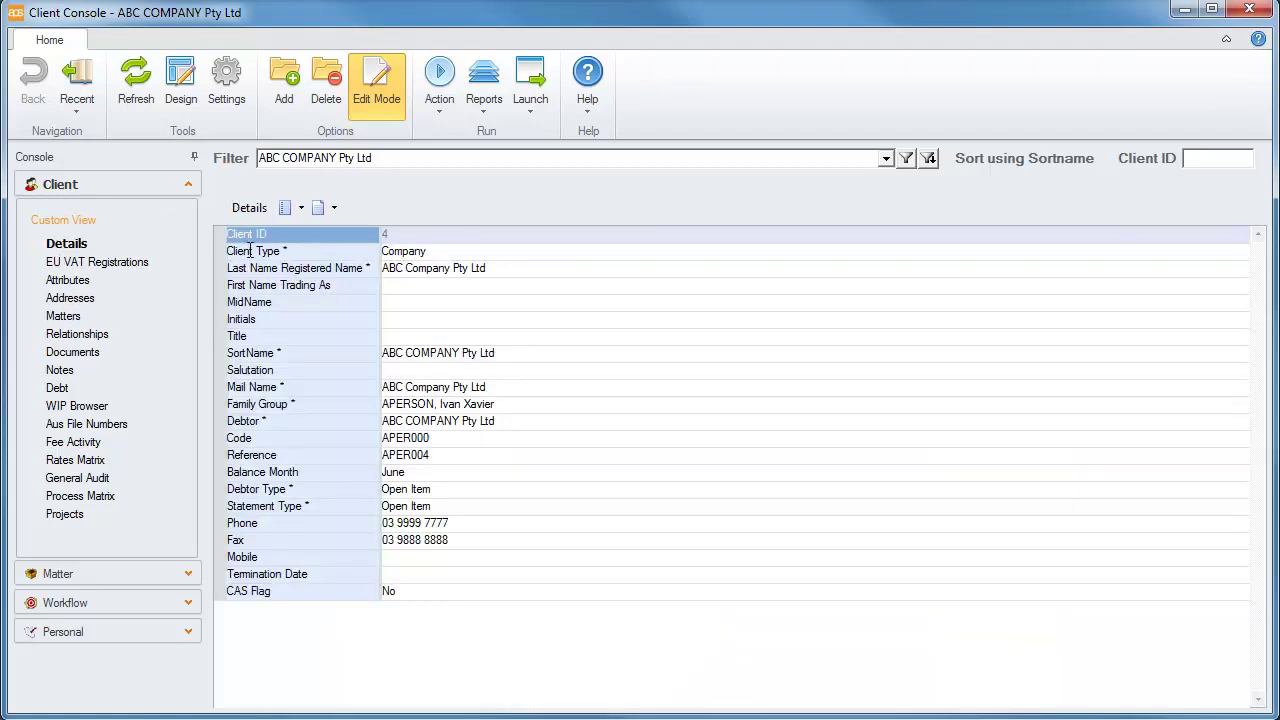
pyautogui.click(476, 354)
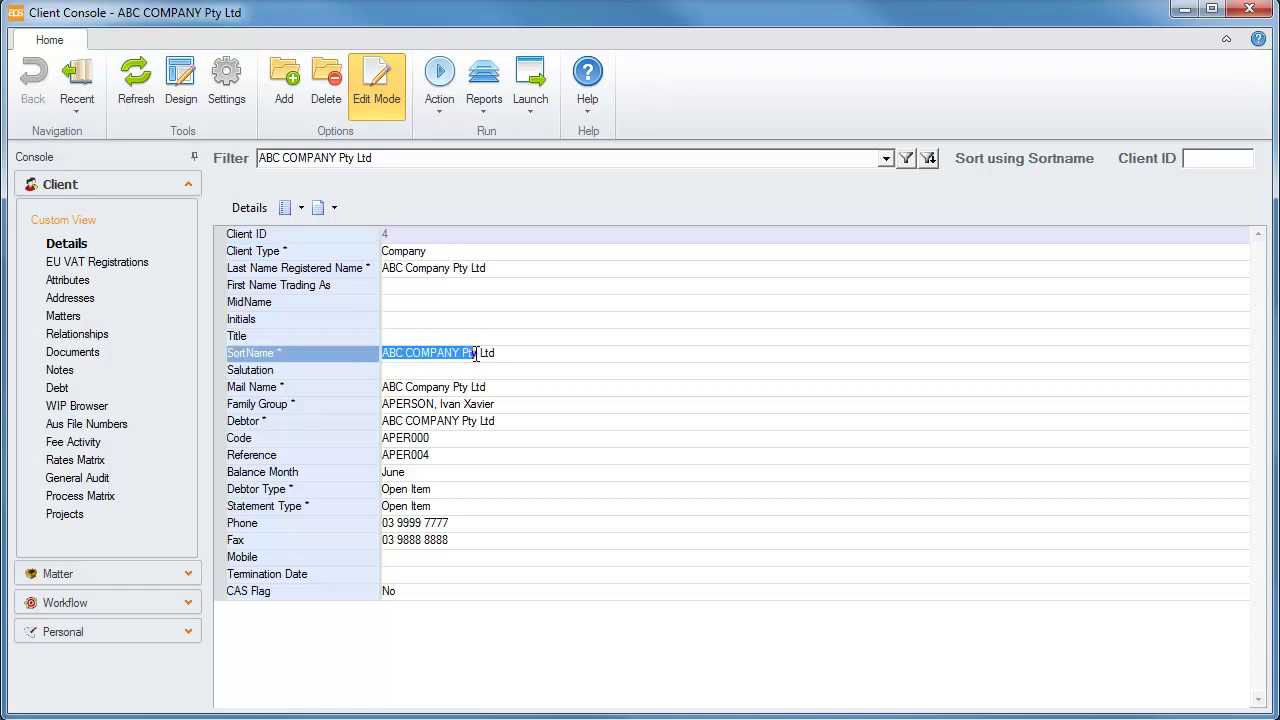
pyautogui.click(476, 354)
pyautogui.press('BackSpace')
pyautogui.press('BackSpace')
pyautogui.press('BackSpace')
pyautogui.press('BackSpace')
pyautogui.click(470, 321)
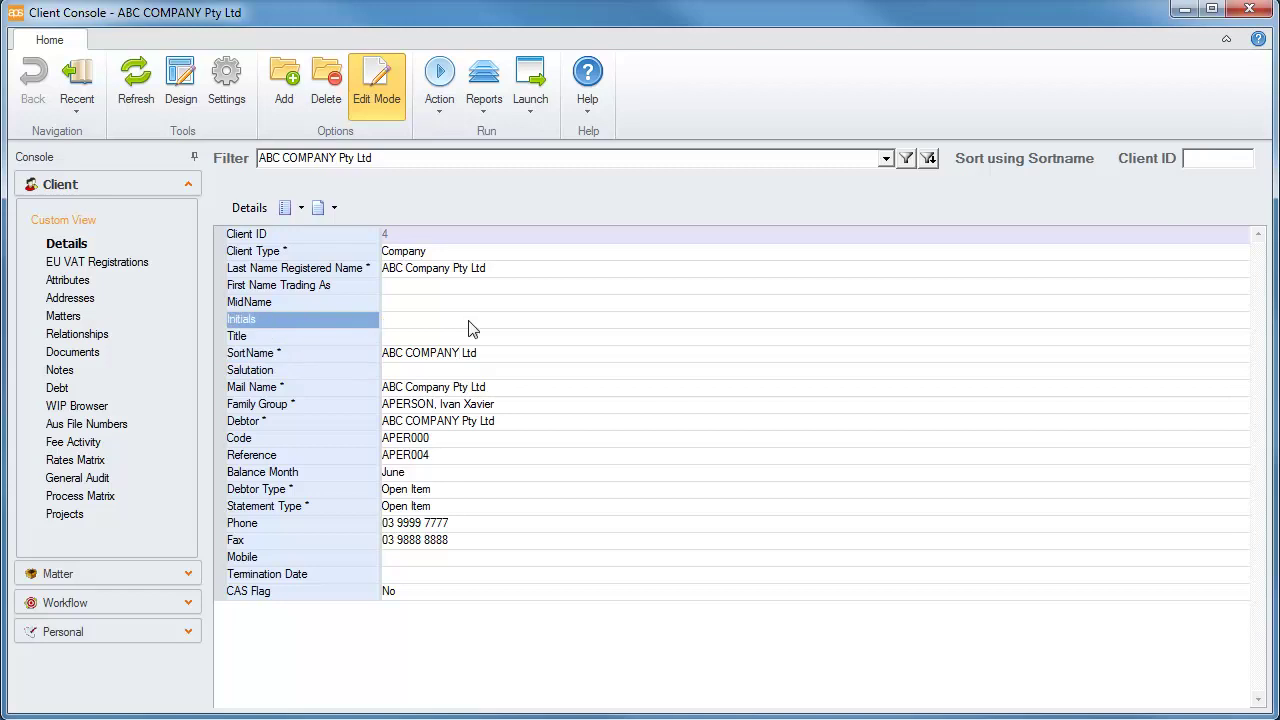
# Lock the record, reload the client's details and show its stored documents
pyautogui.click(383, 100)
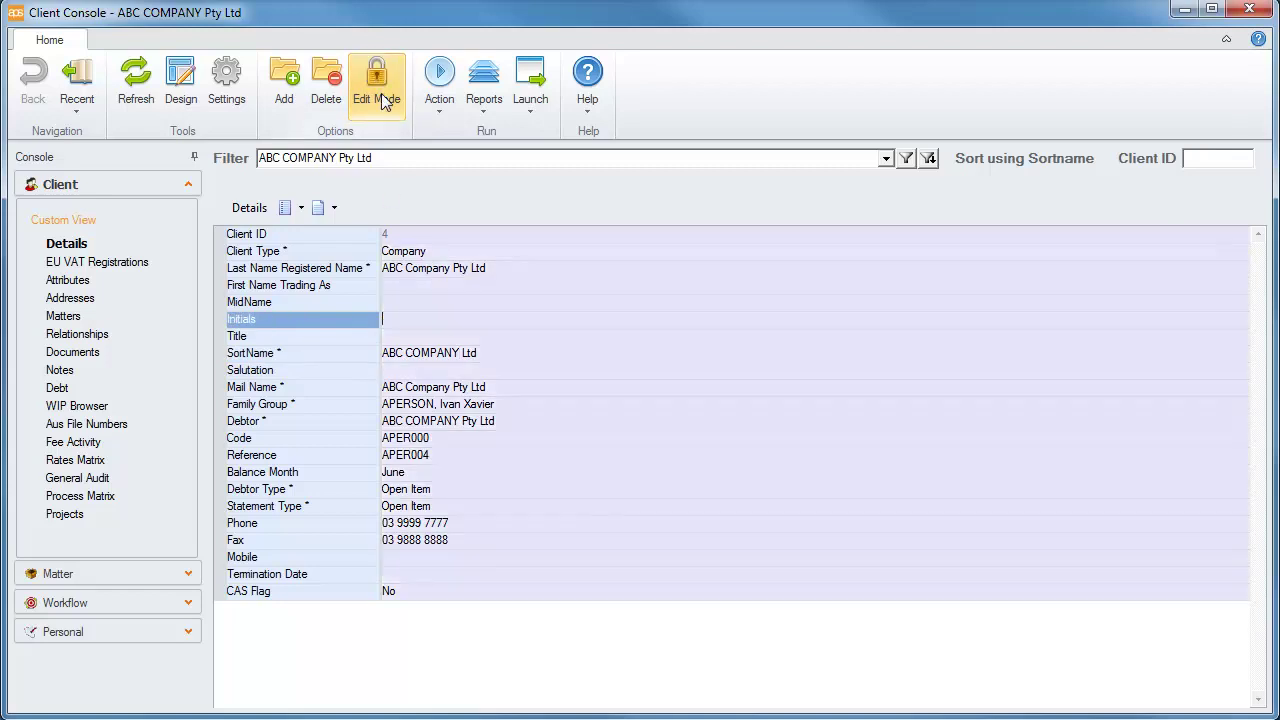
pyautogui.click(126, 86)
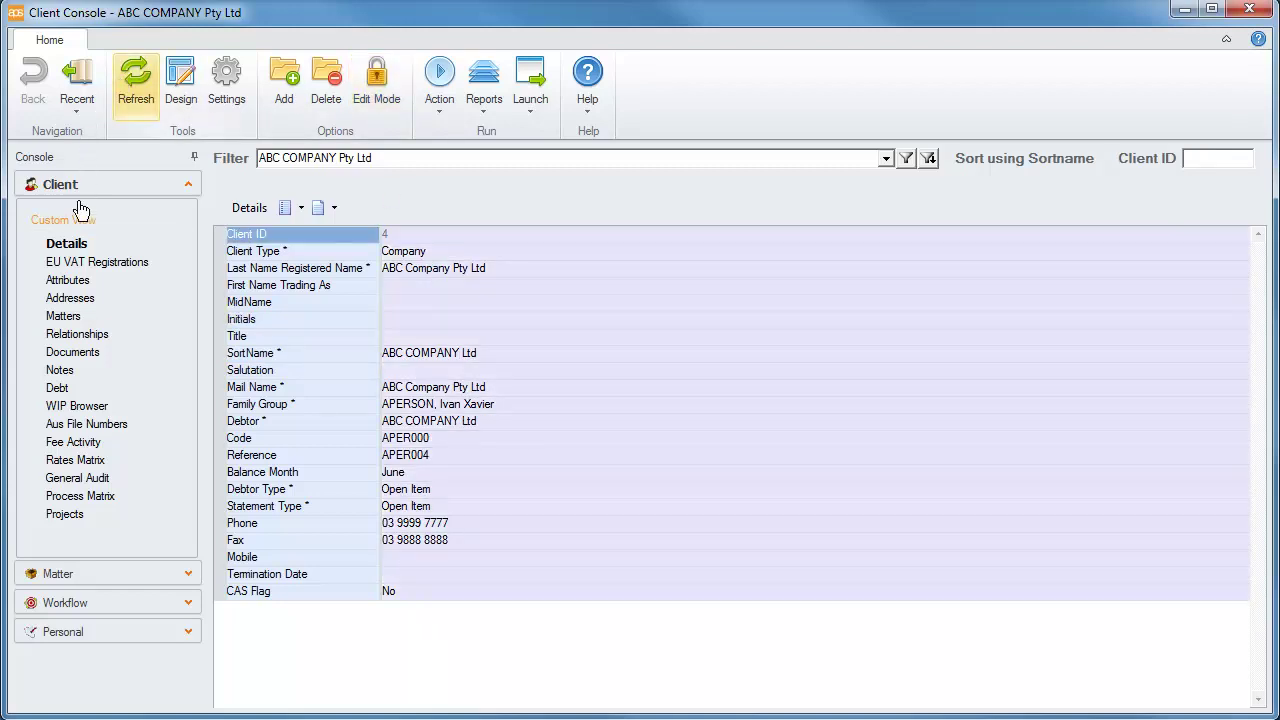
pyautogui.click(72, 353)
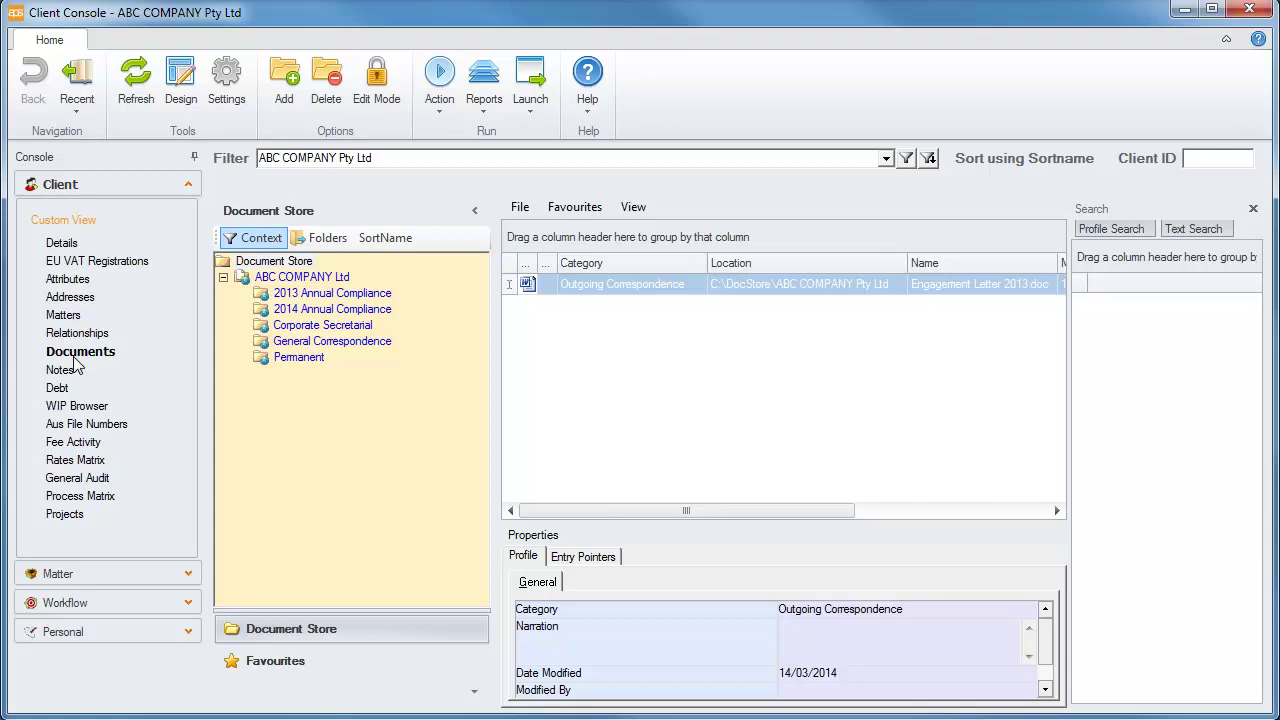
# Rename the company's managed document folder path to the sort name ABC COMPANY Ltd
pyautogui.click(284, 284)
pyautogui.rightClick(285, 284)
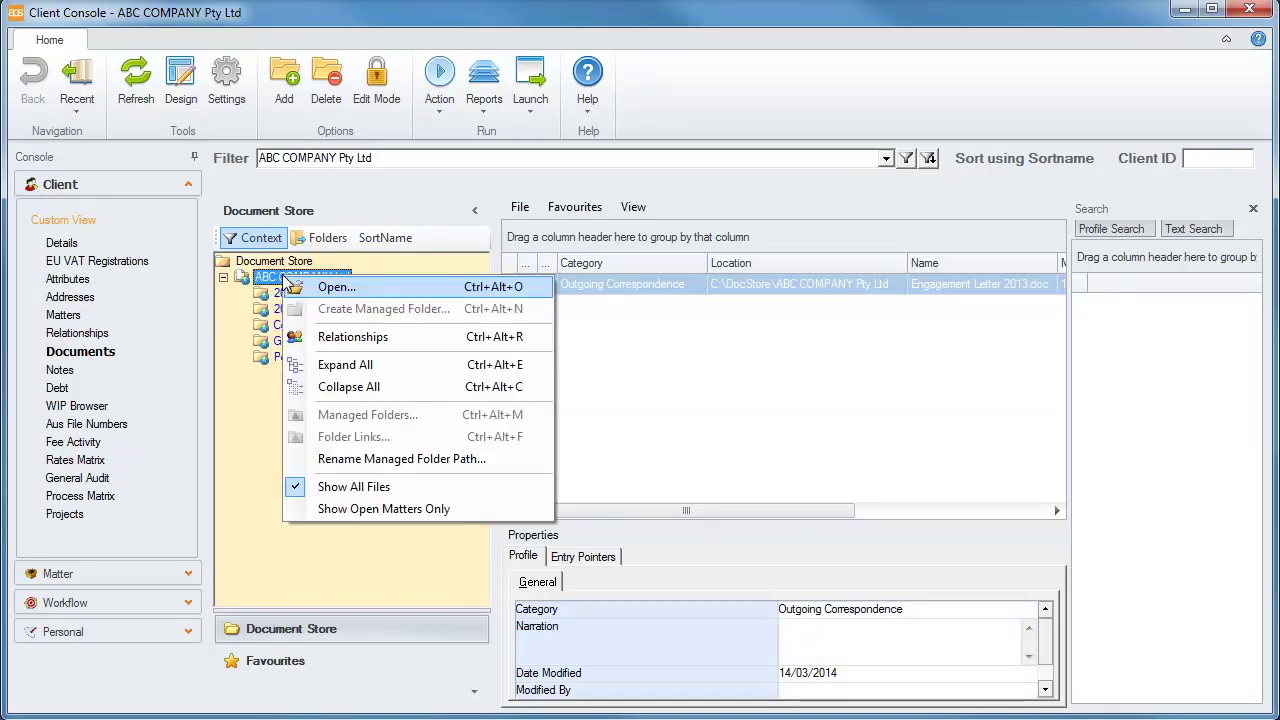
pyautogui.click(371, 462)
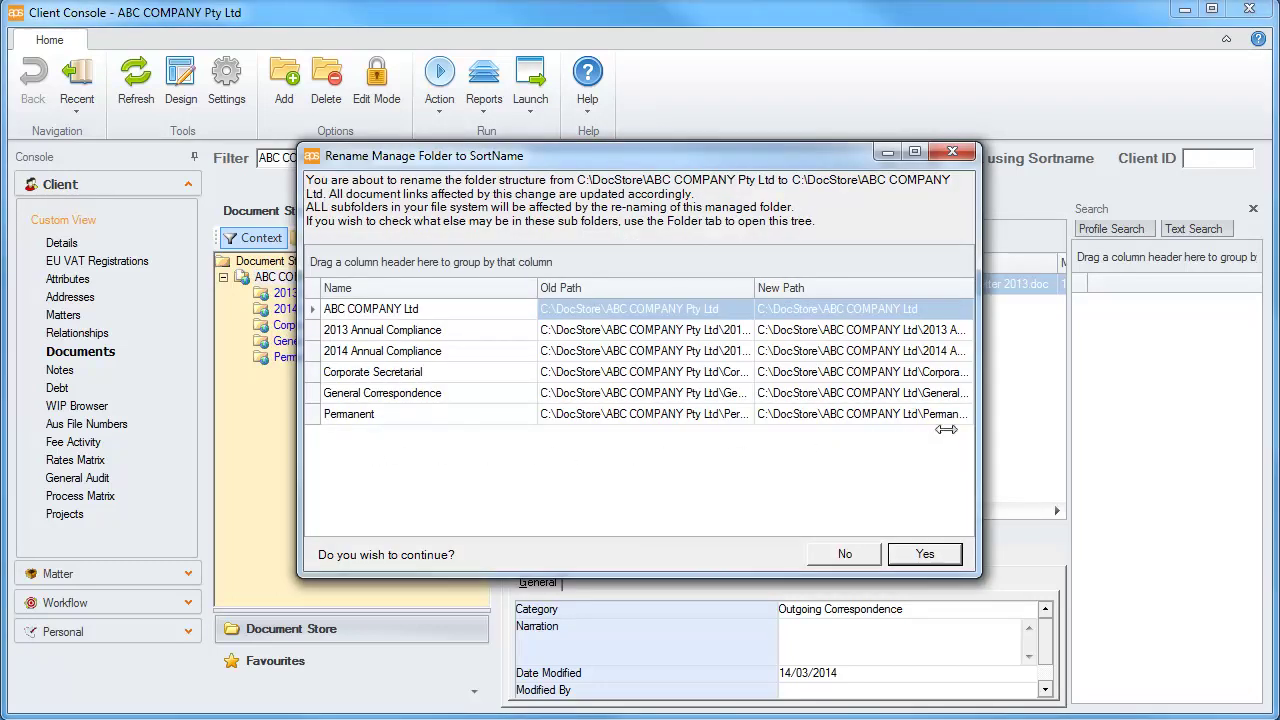
pyautogui.moveTo(980, 413); pyautogui.dragTo(1250, 413)
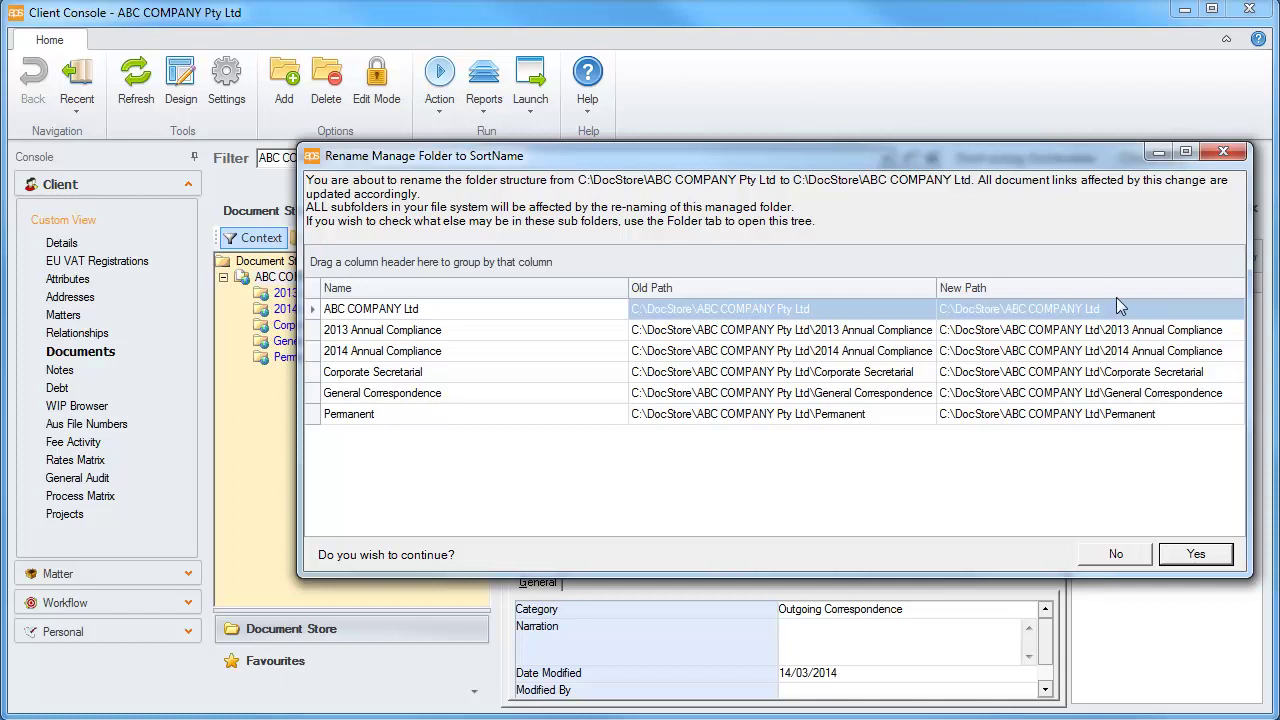
pyautogui.click(1196, 555)
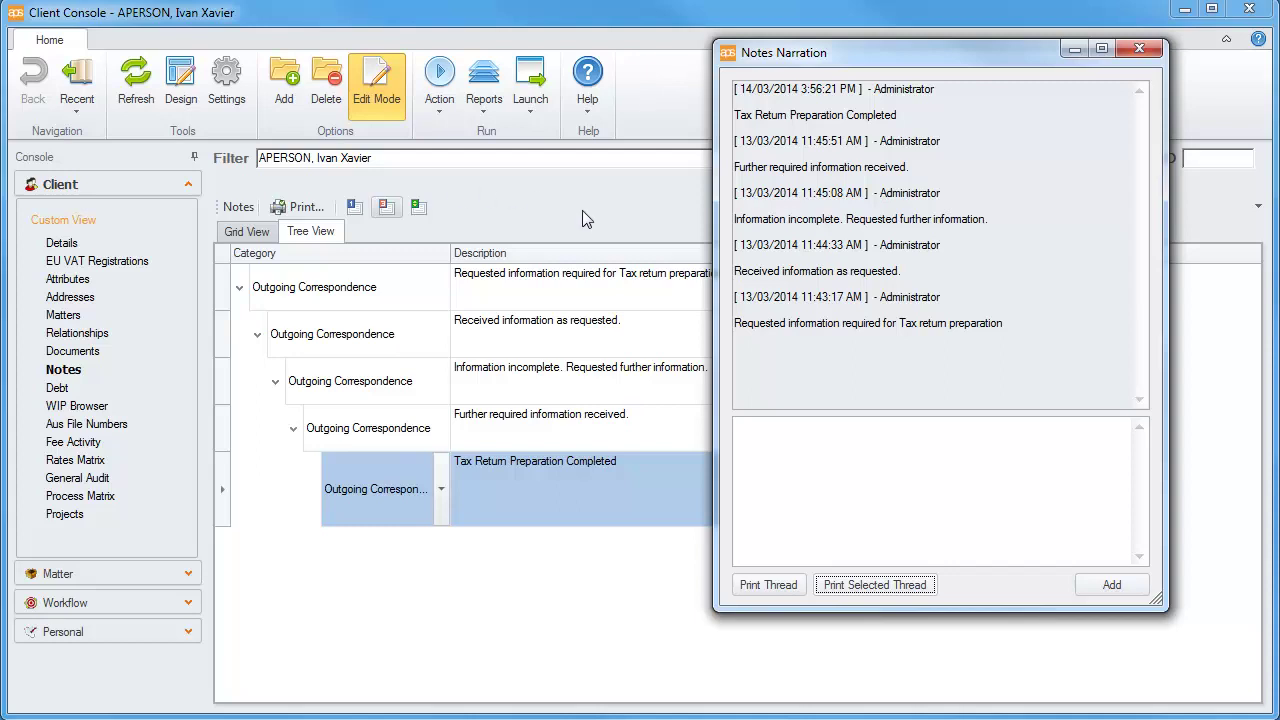
# Print-preview the whole notes thread, then only the selected note, closing each preview
pyautogui.click(766, 586)
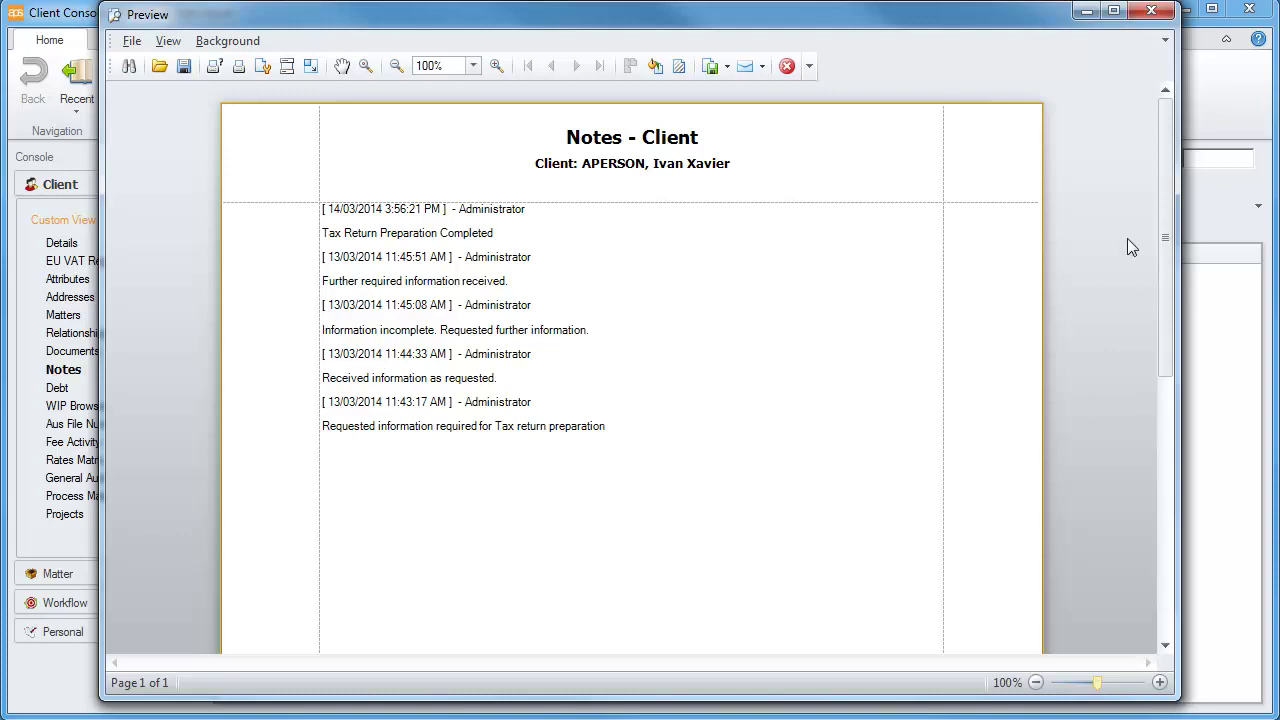
pyautogui.click(1151, 10)
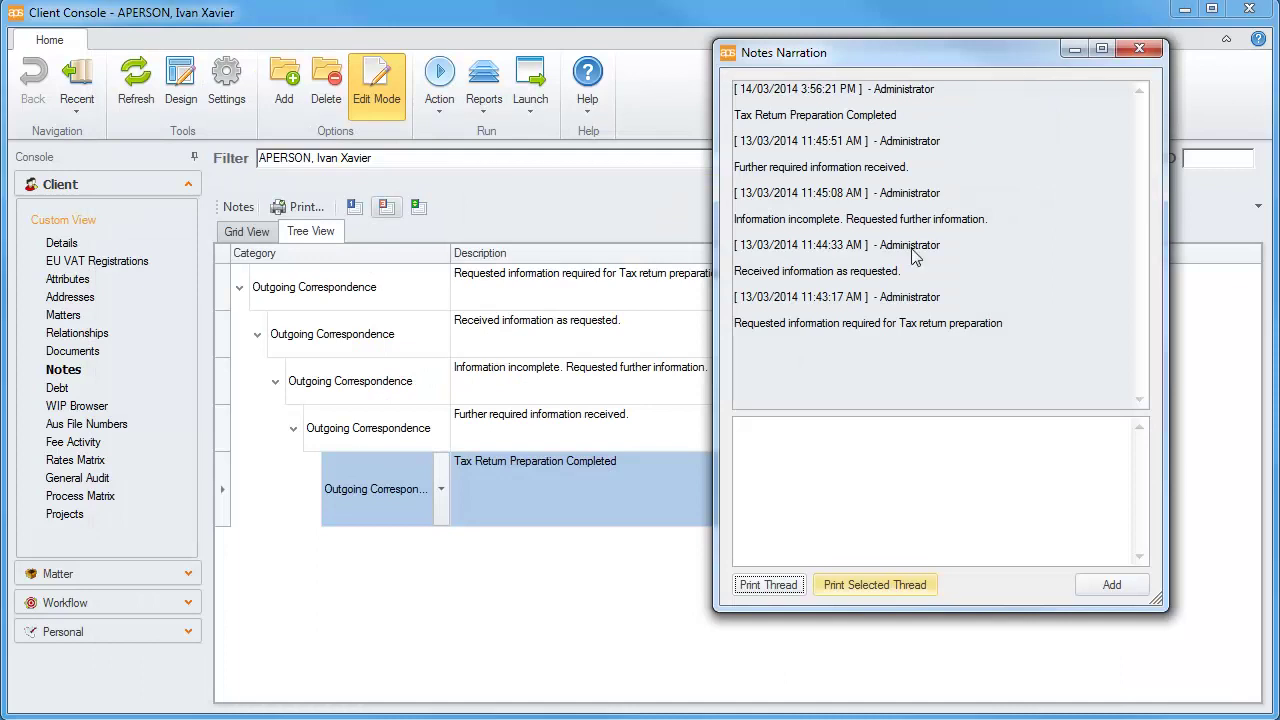
pyautogui.click(877, 585)
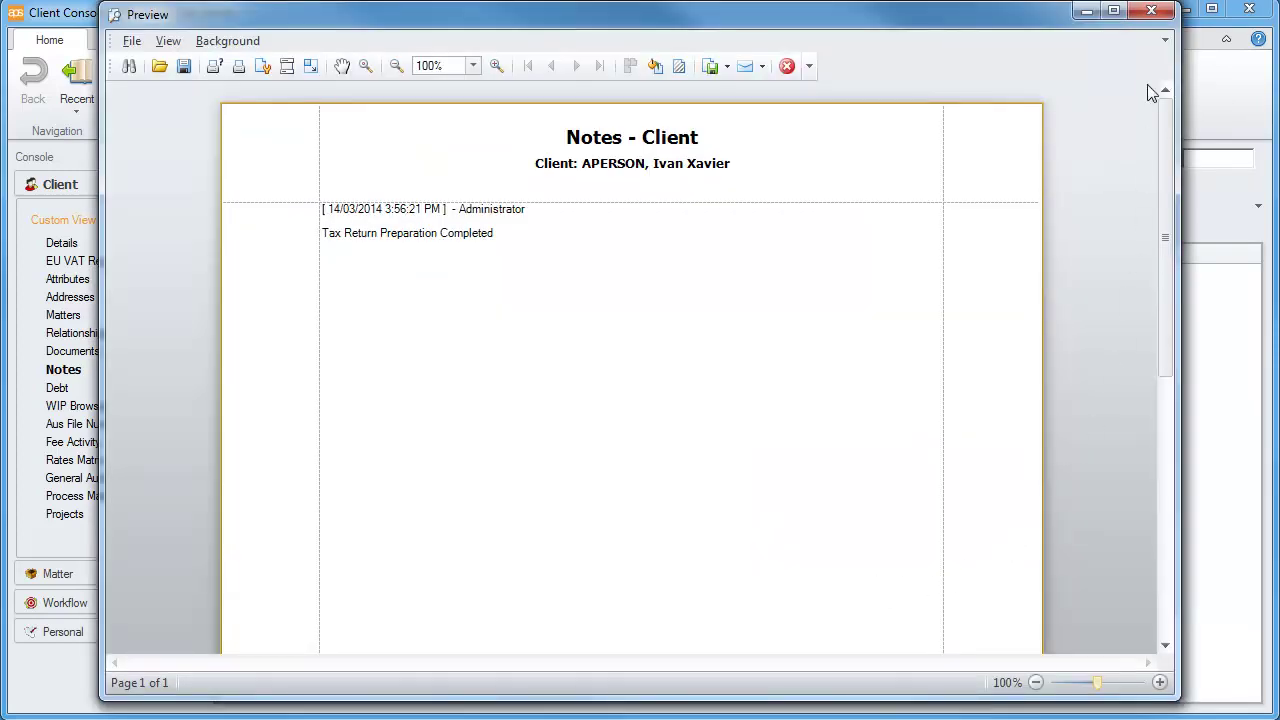
pyautogui.click(1151, 12)
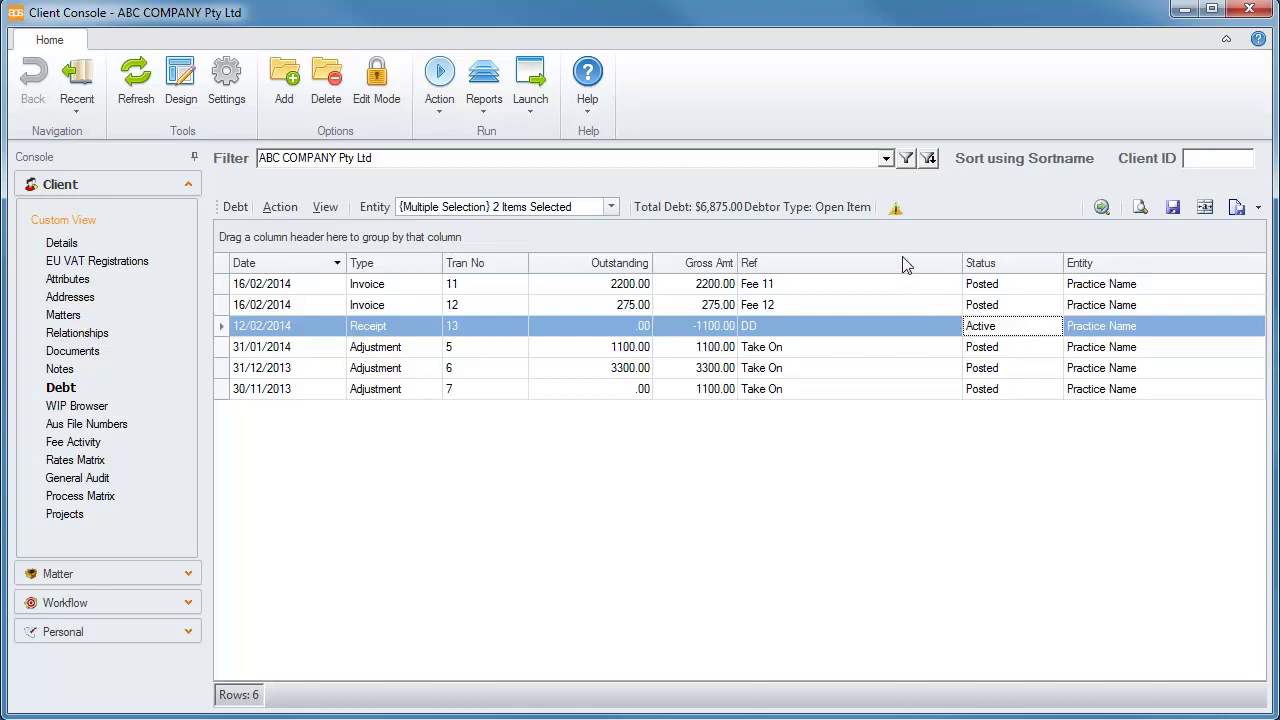
pyautogui.click(895, 210)
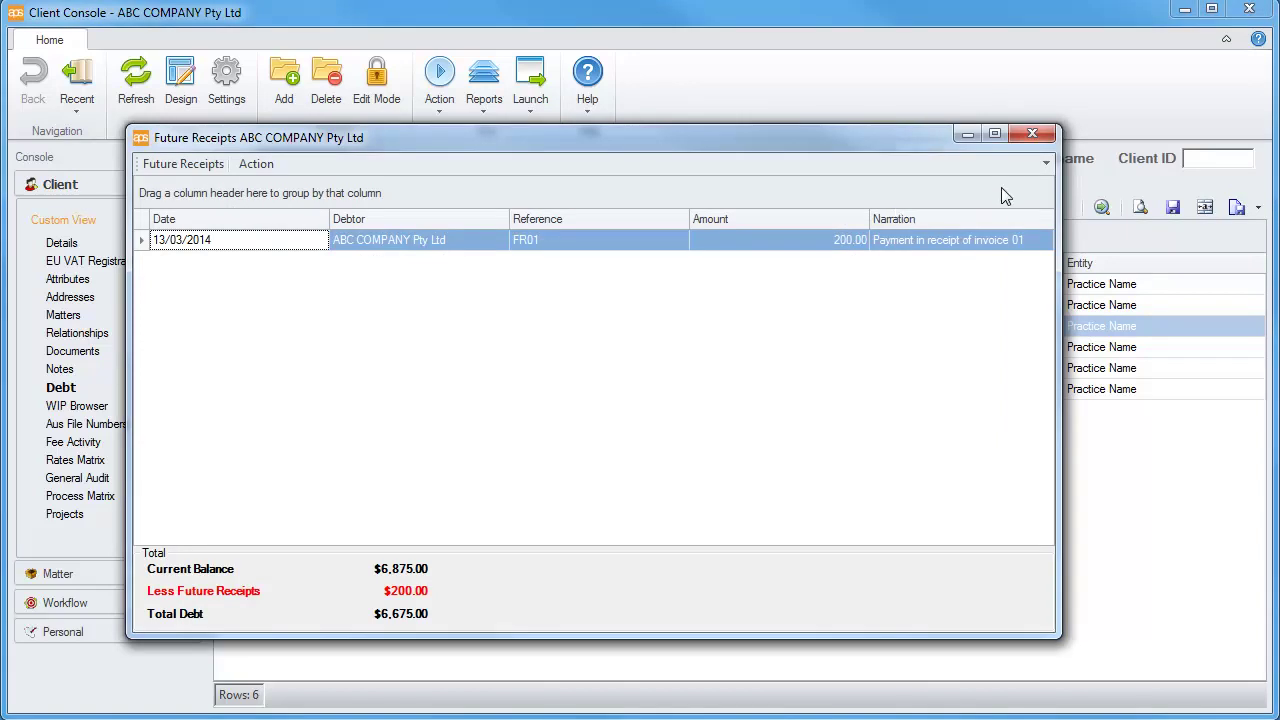
pyautogui.click(1035, 135)
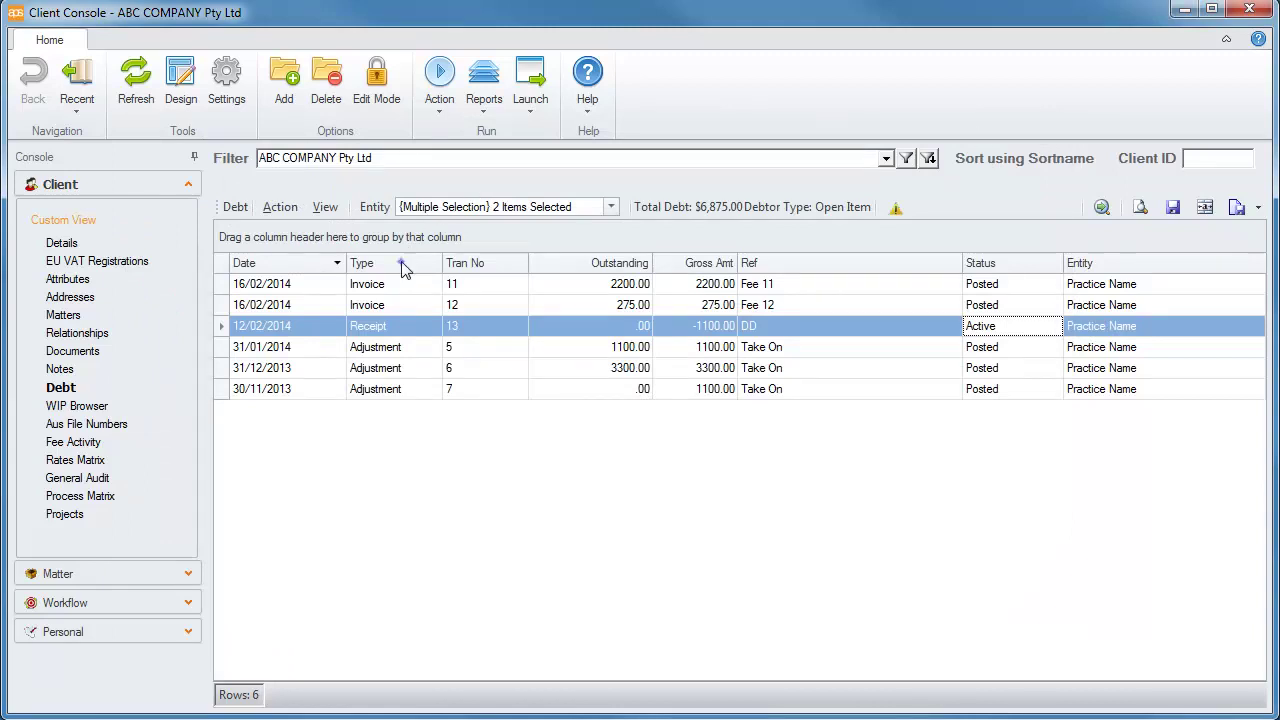
pyautogui.moveTo(403, 270); pyautogui.dragTo(395, 236)
pyautogui.click(239, 313)
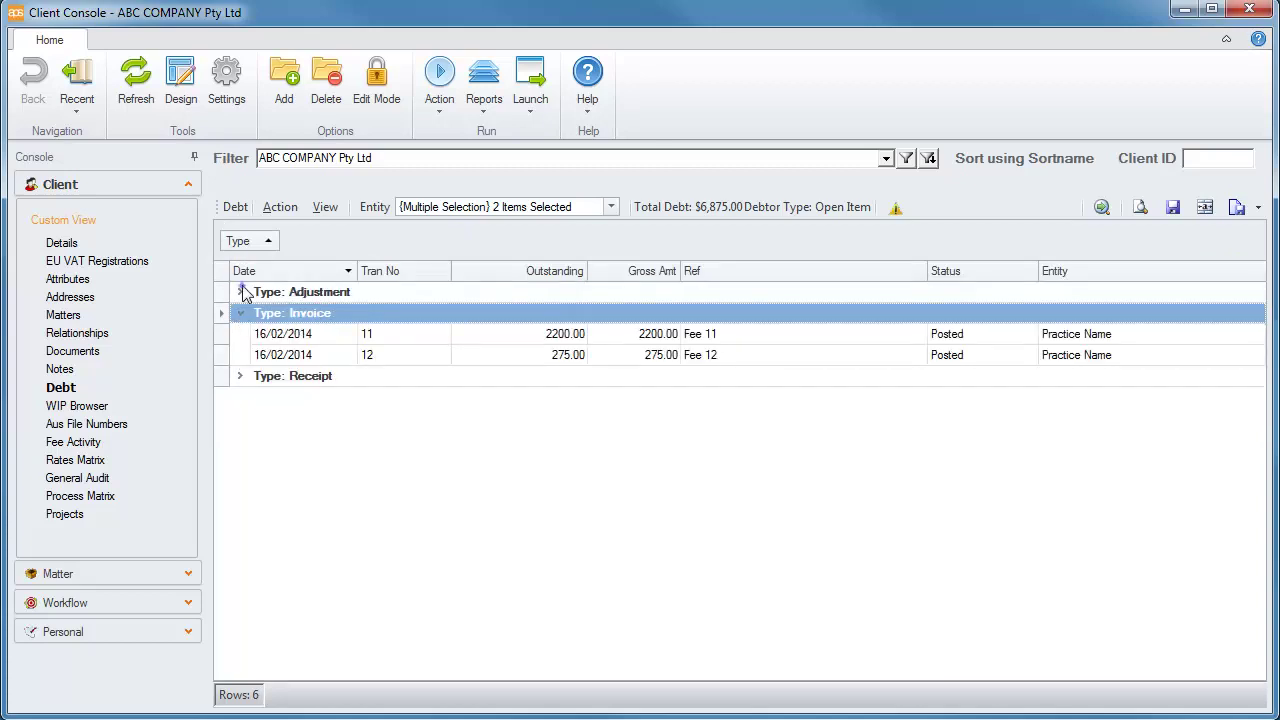
pyautogui.click(241, 291)
pyautogui.click(238, 440)
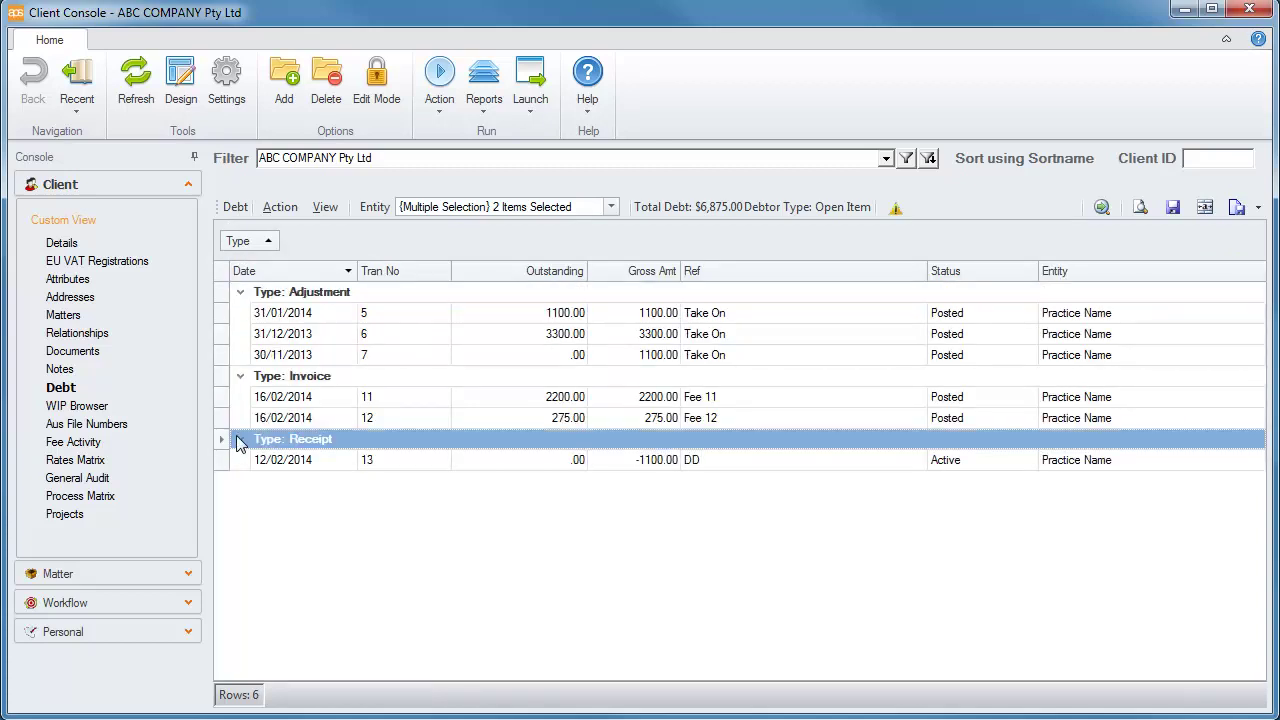
pyautogui.moveTo(240, 247); pyautogui.dragTo(362, 264)
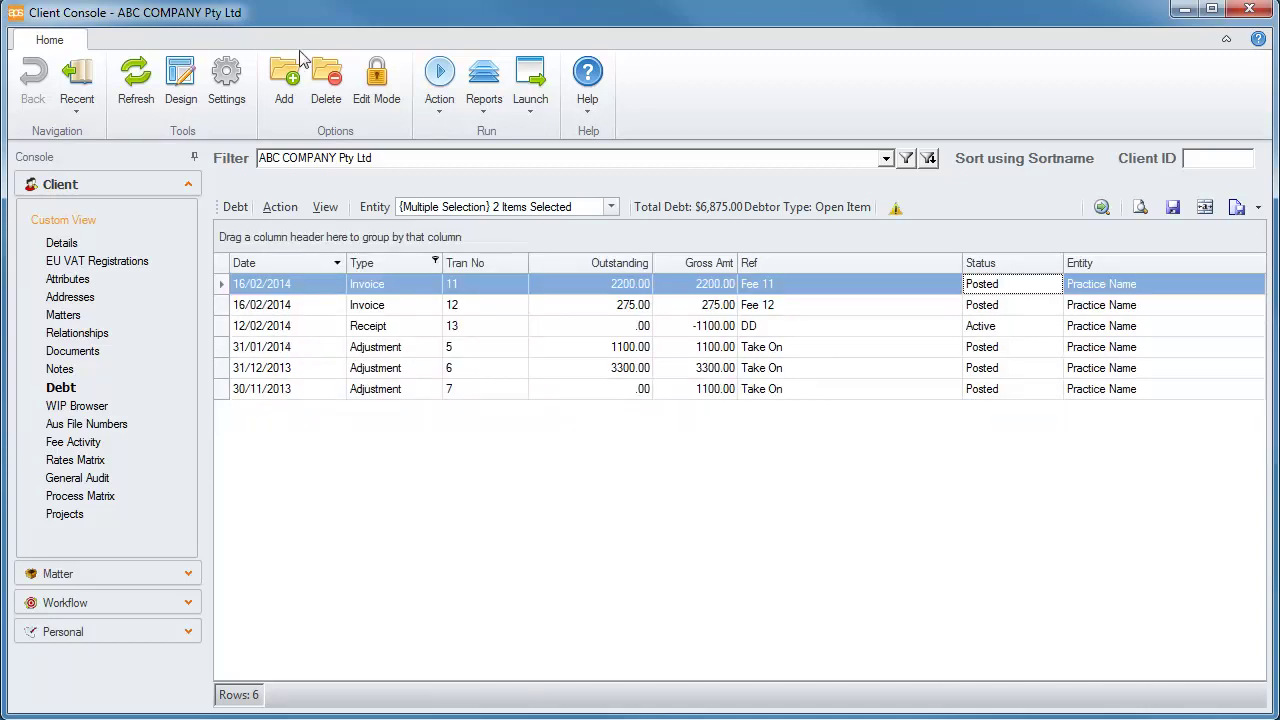
pyautogui.click(435, 262)
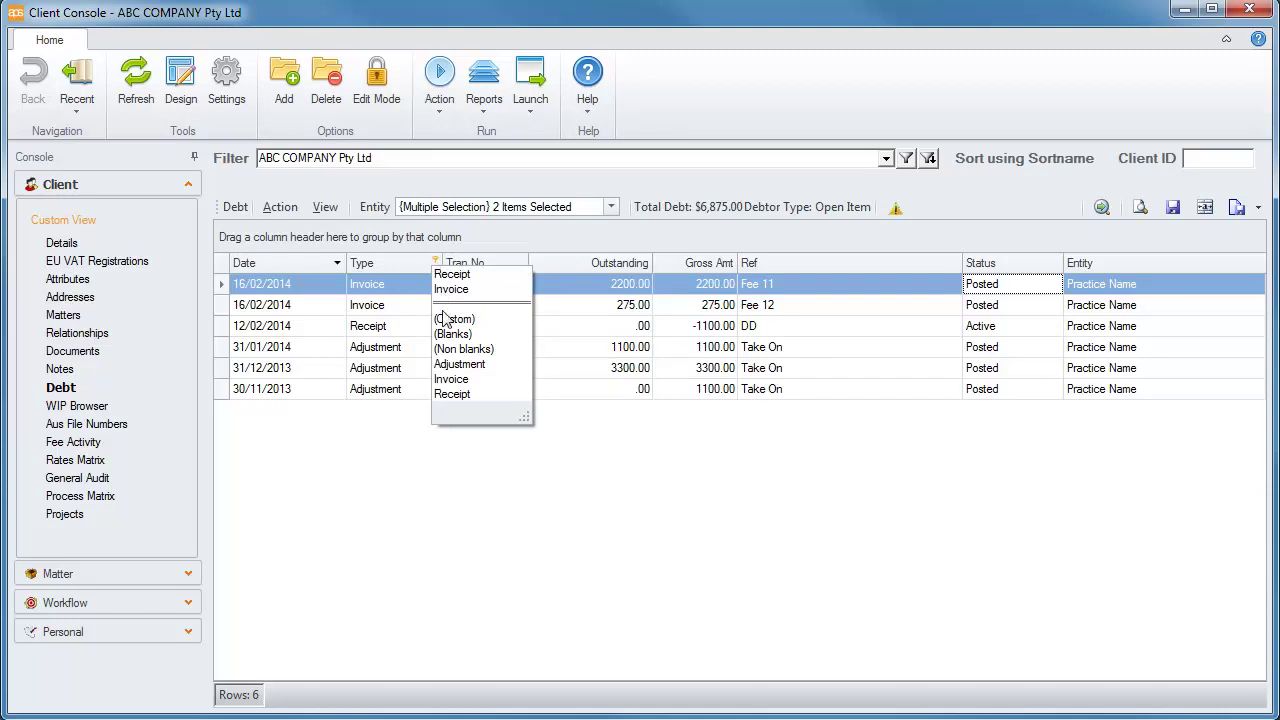
pyautogui.click(448, 380)
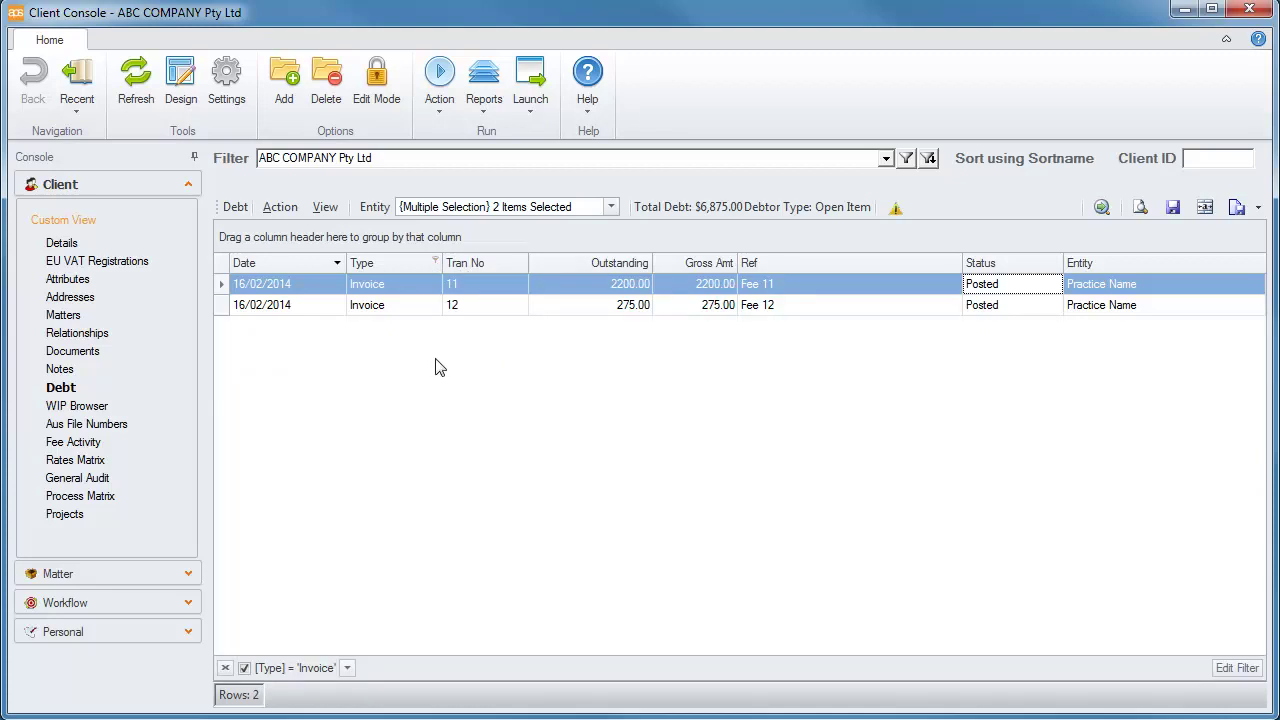
pyautogui.click(435, 263)
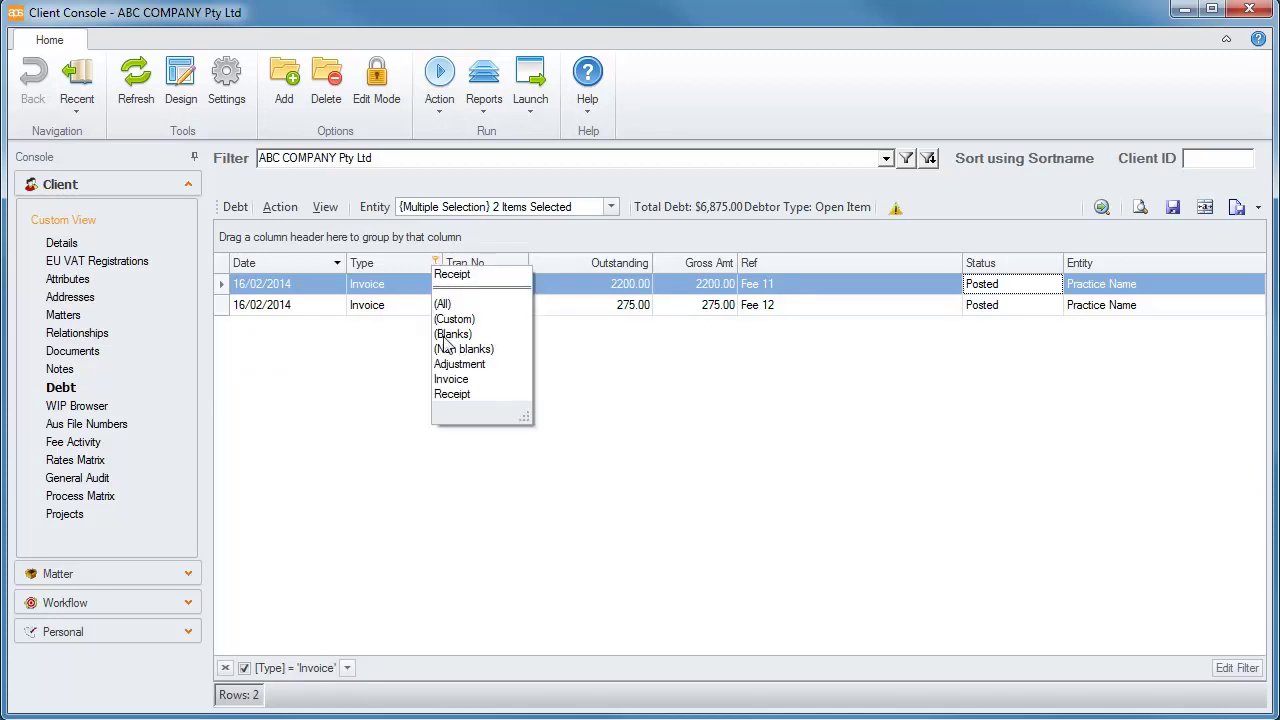
pyautogui.click(451, 394)
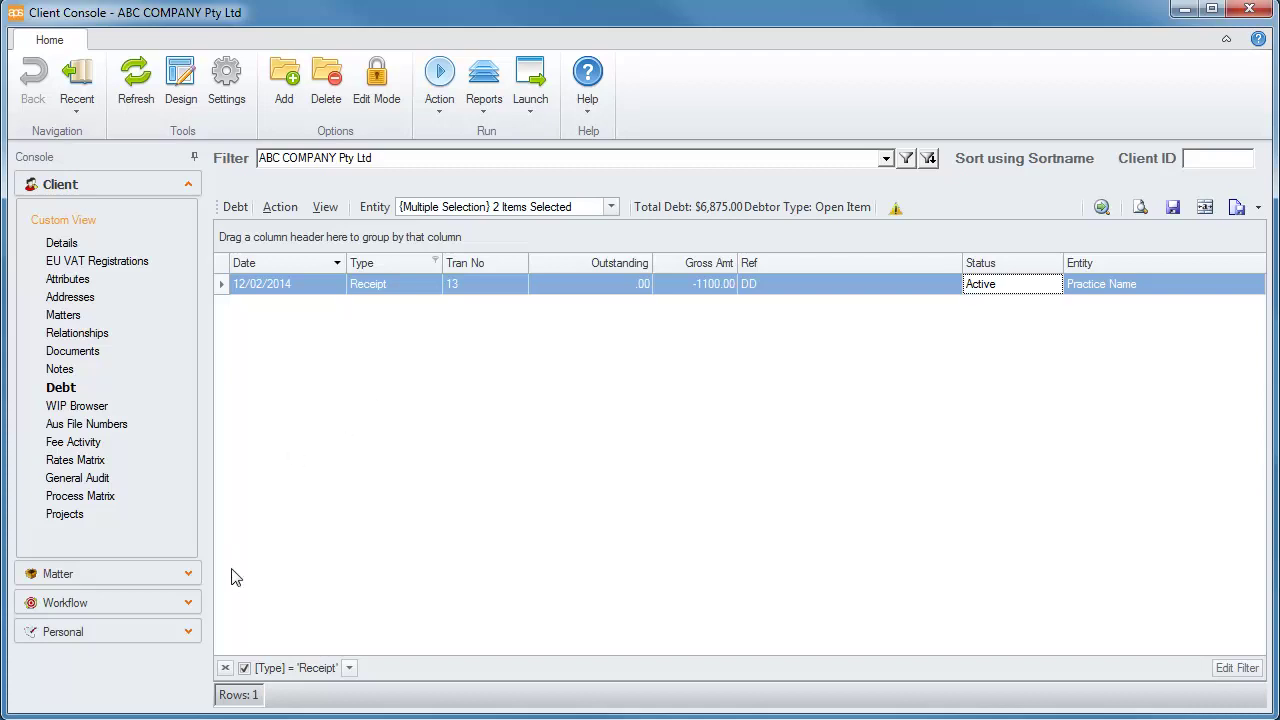
pyautogui.click(224, 668)
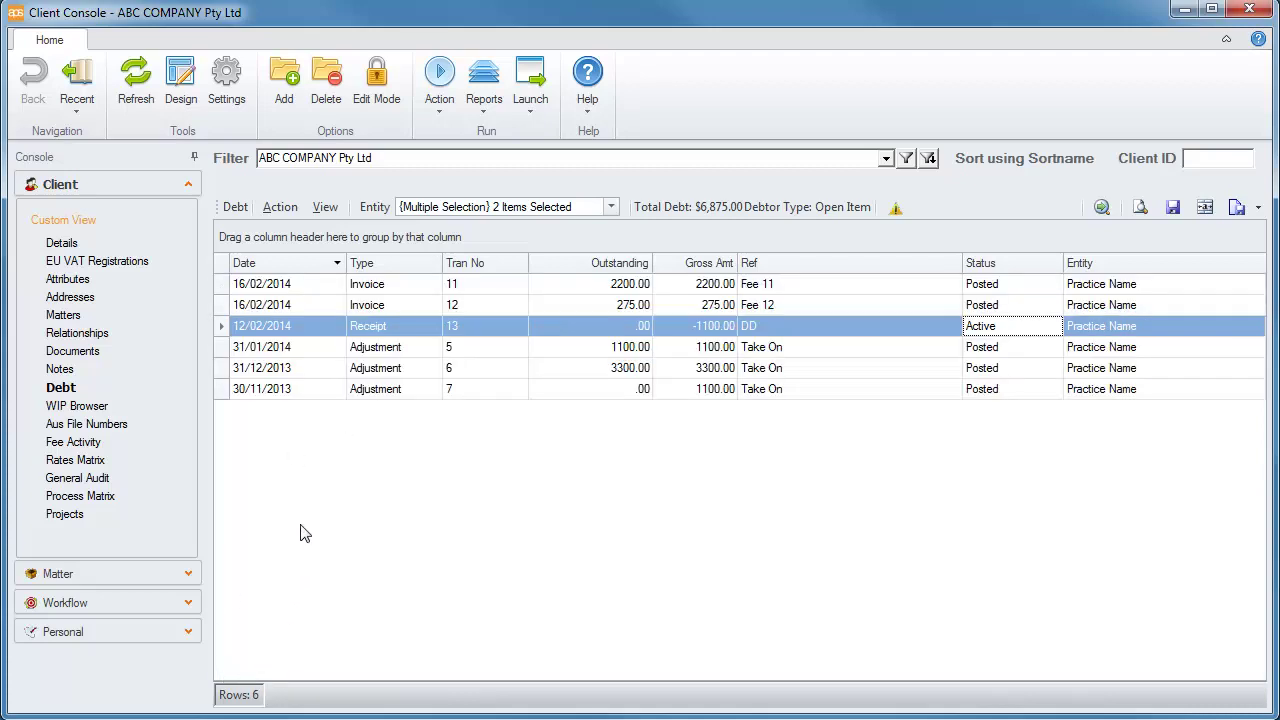
# Toggle the debt list's running total column on and off, then group transactions by Type
pyautogui.click(321, 207)
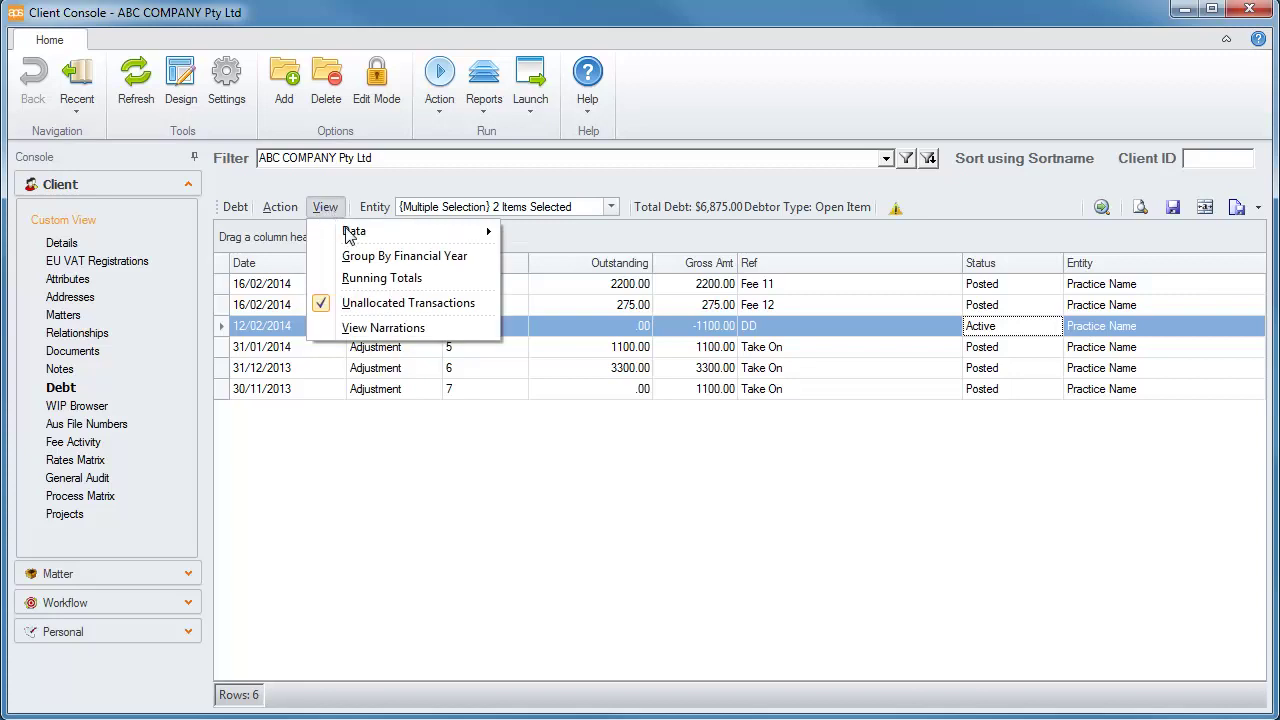
pyautogui.click(355, 280)
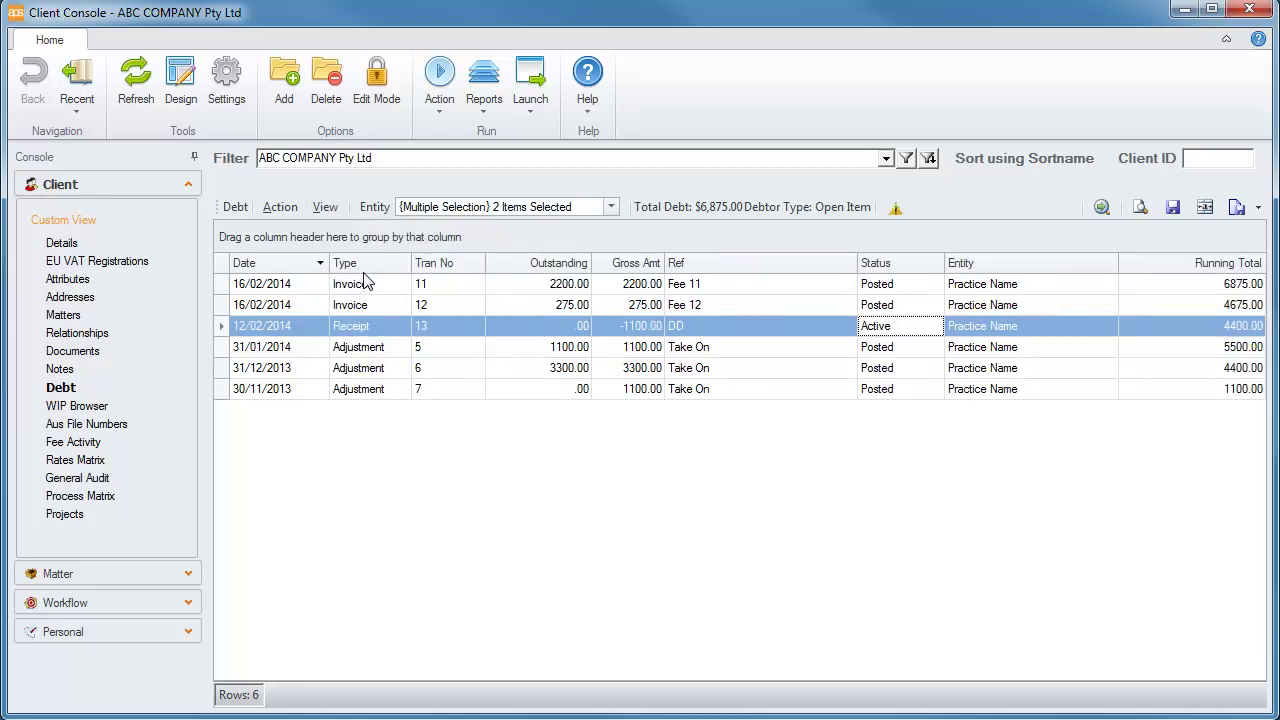
pyautogui.moveTo(367, 266); pyautogui.dragTo(355, 250)
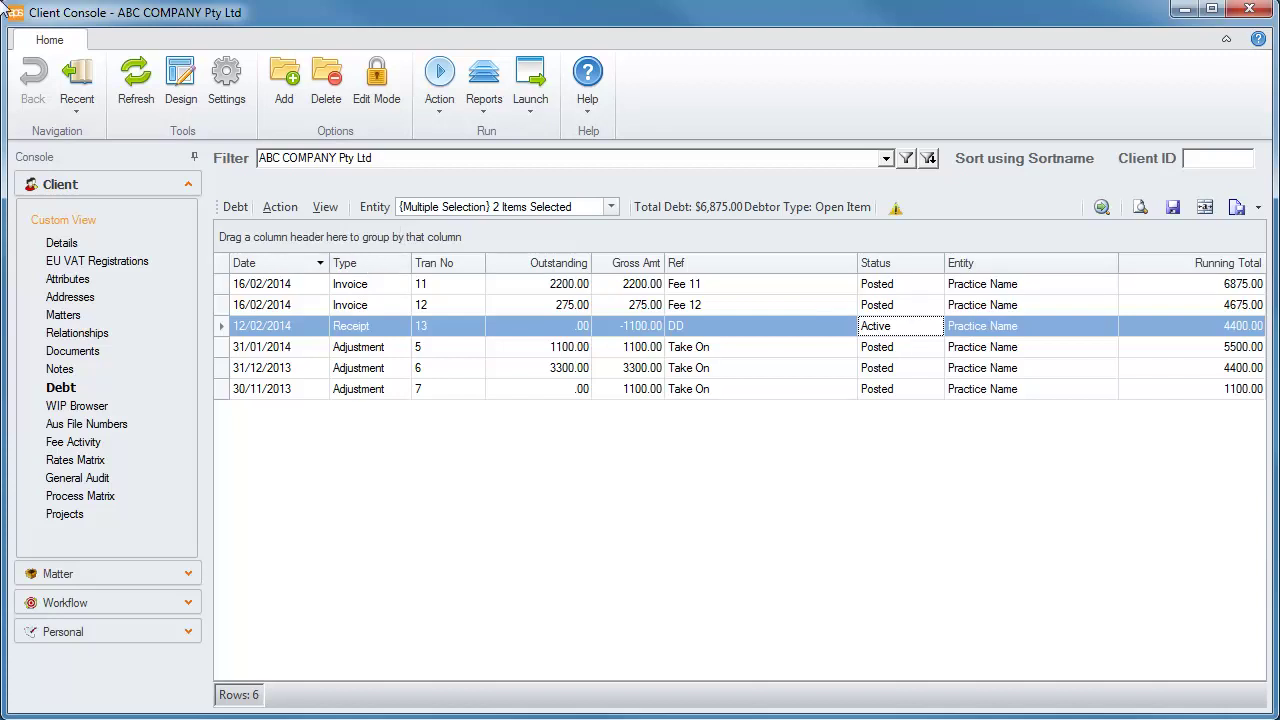
pyautogui.click(325, 207)
pyautogui.click(362, 280)
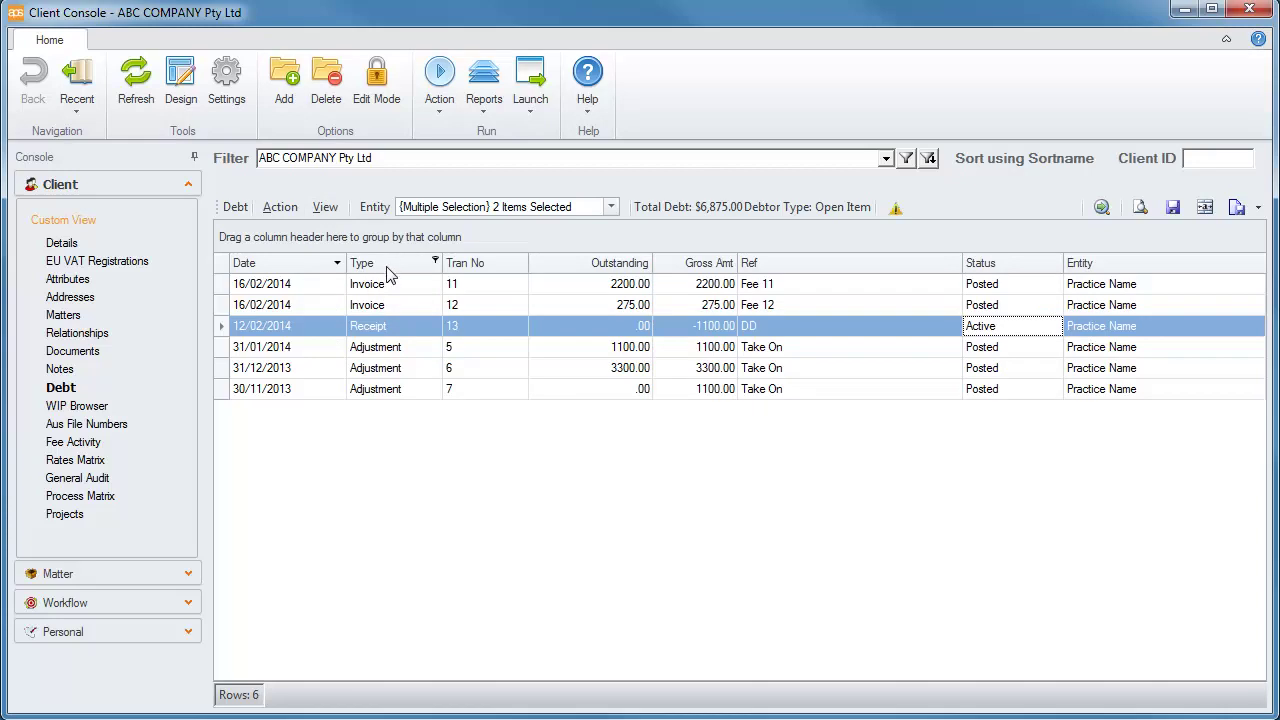
pyautogui.moveTo(378, 263); pyautogui.dragTo(300, 238)
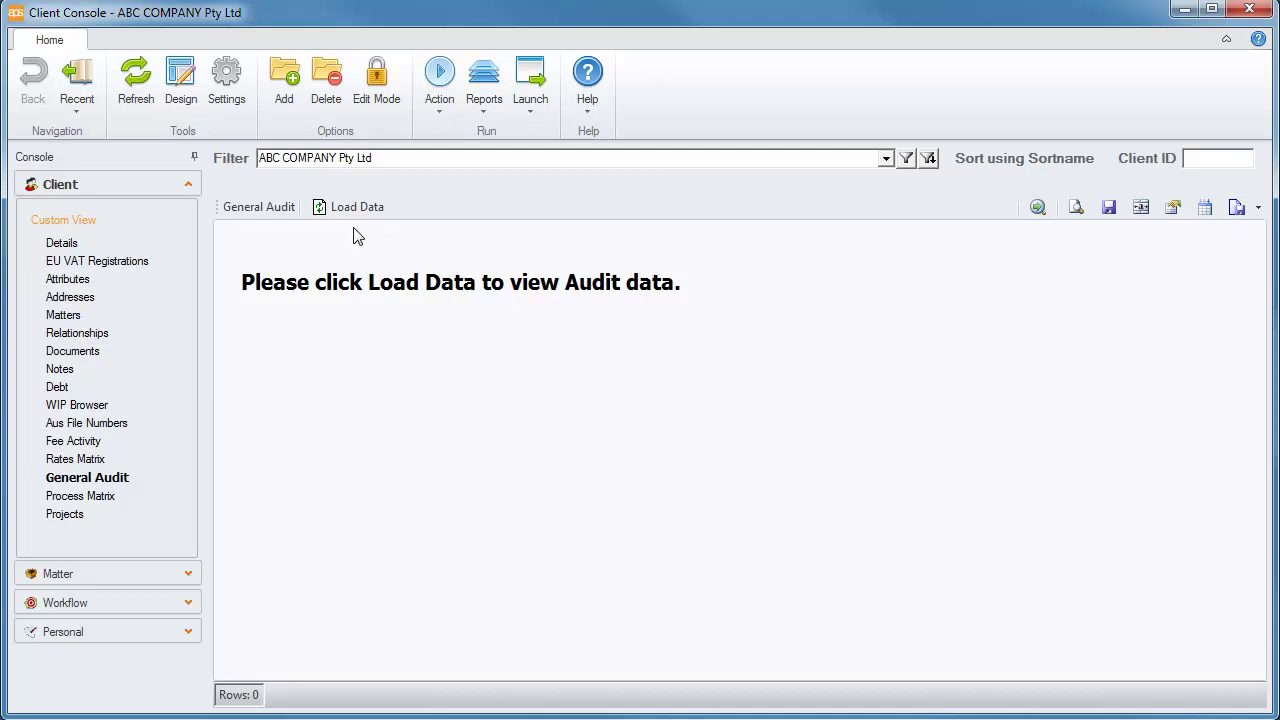
# Load ABC COMPANY Pty Ltd's audit data in General Audit
pyautogui.click(366, 207)
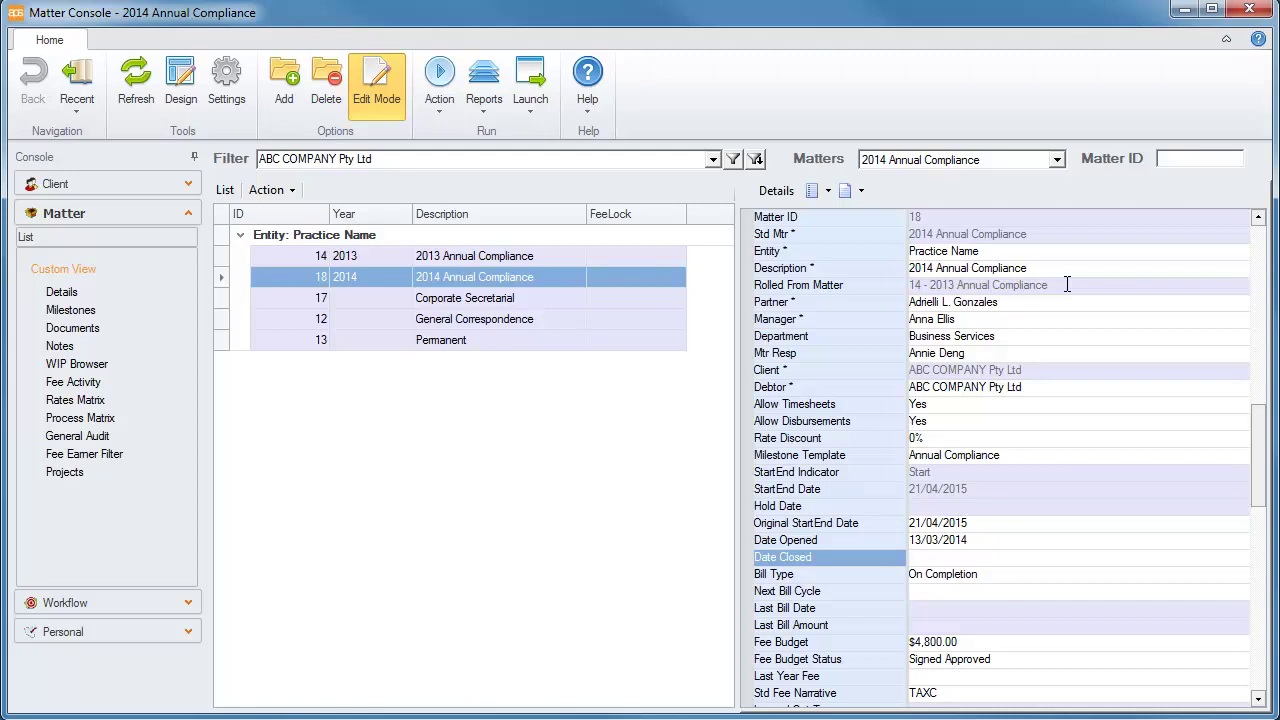
# Close the 2014 Annual Compliance matter on 14/03/2014, confirming despite incomplete milestones
pyautogui.click(1238, 565)
pyautogui.click(1240, 560)
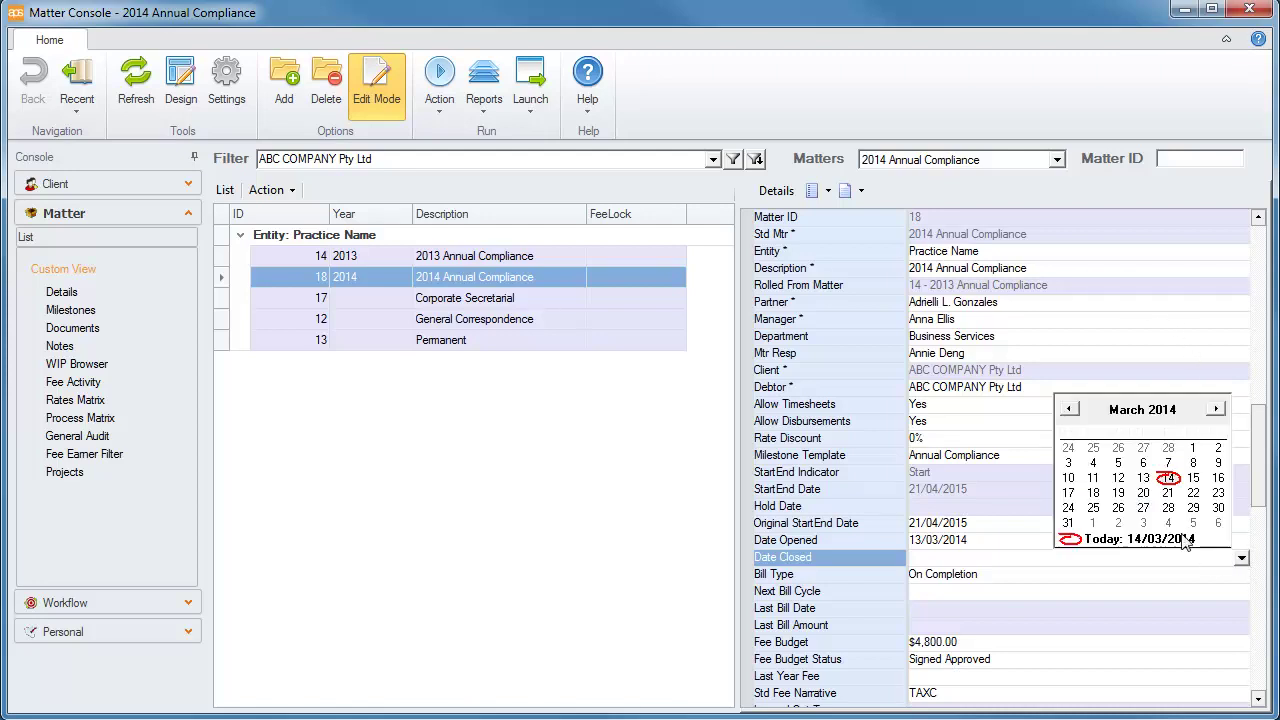
pyautogui.click(1168, 478)
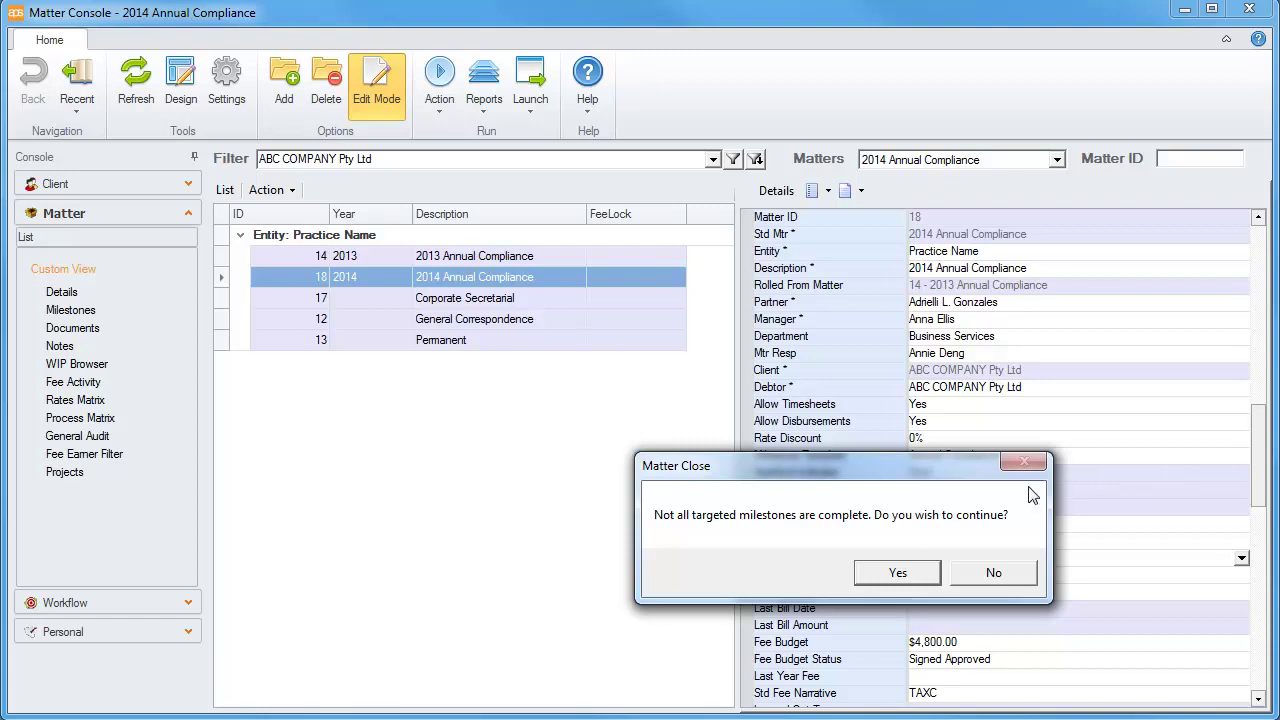
pyautogui.click(898, 573)
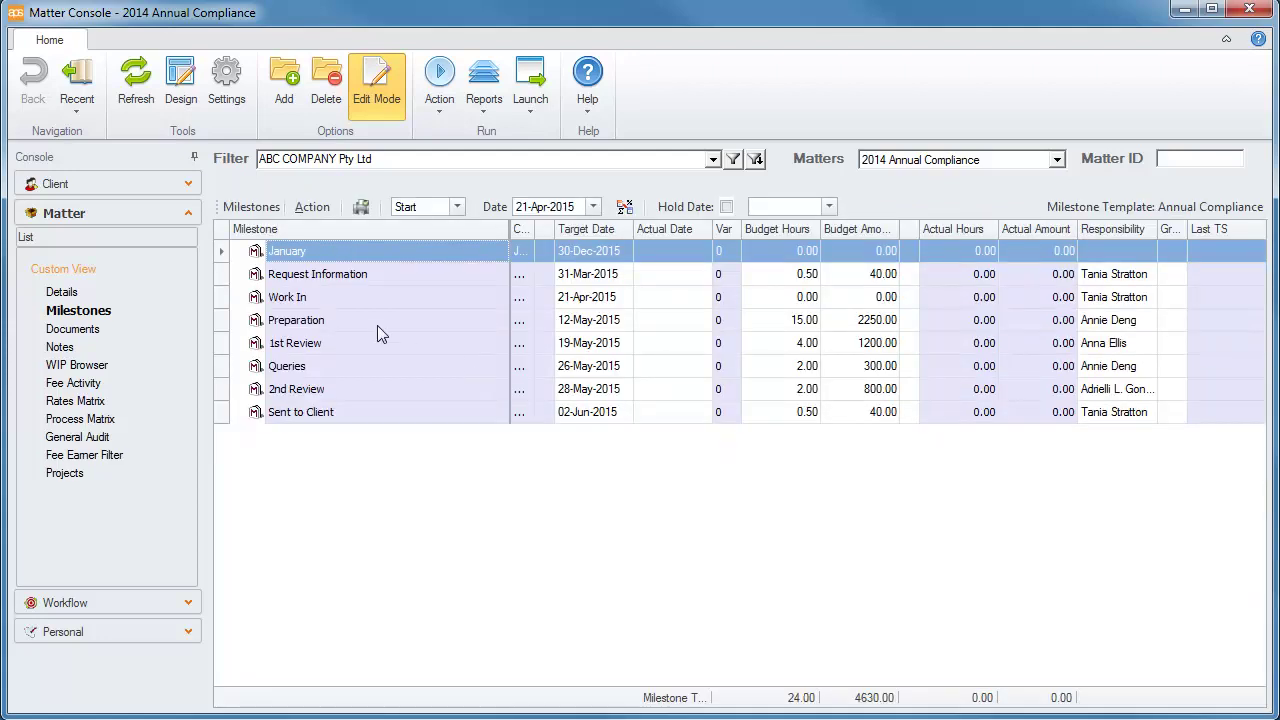
# Start adding a milestone to the matter and clear the Audit template filter
pyautogui.click(312, 207)
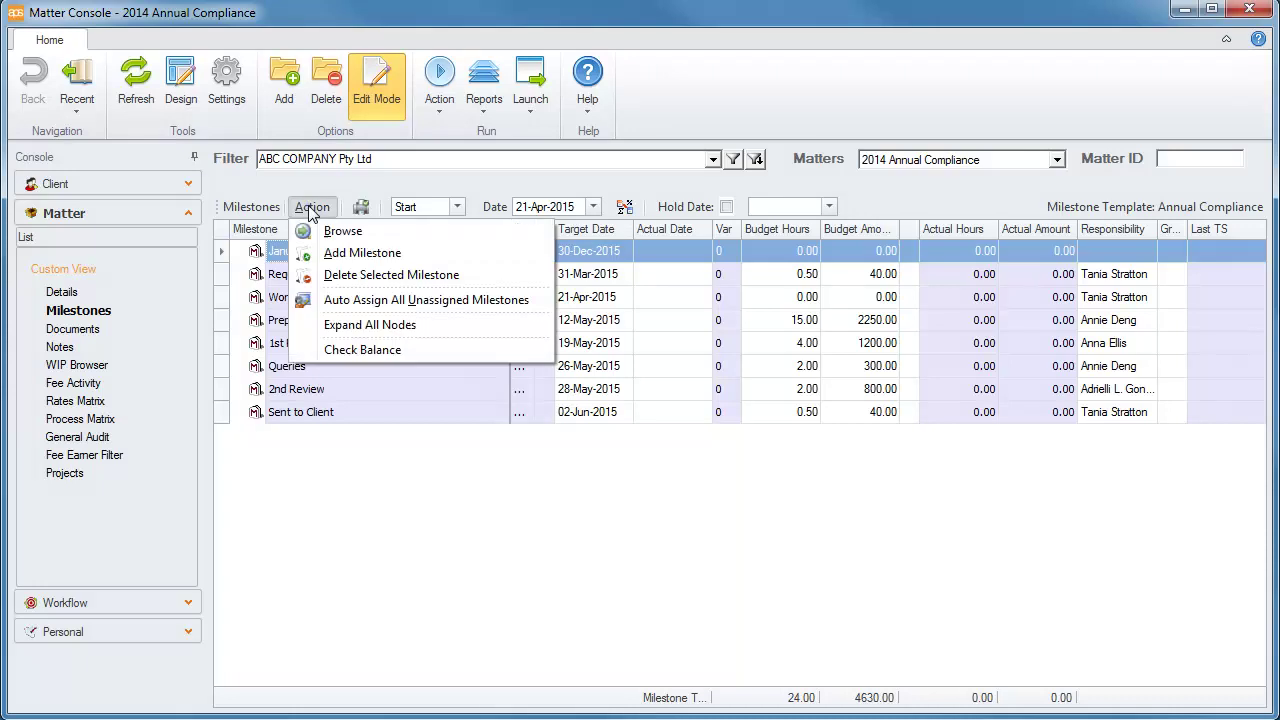
pyautogui.click(340, 254)
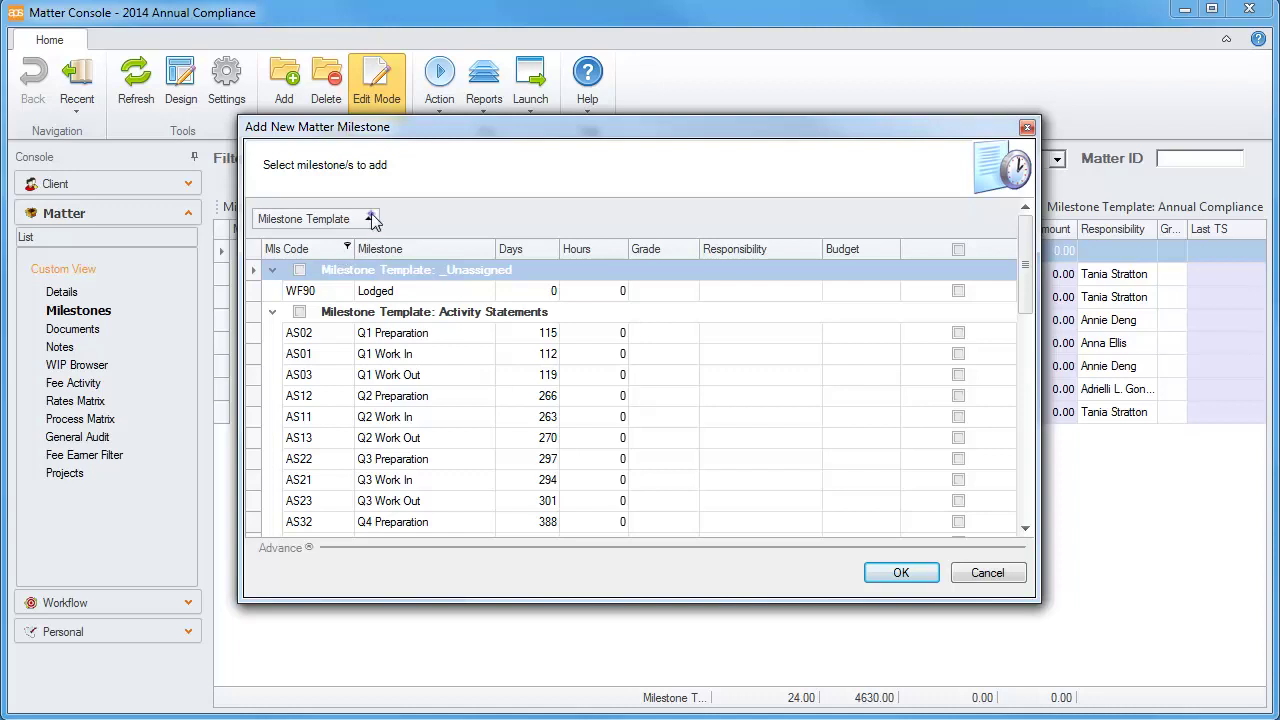
pyautogui.click(371, 218)
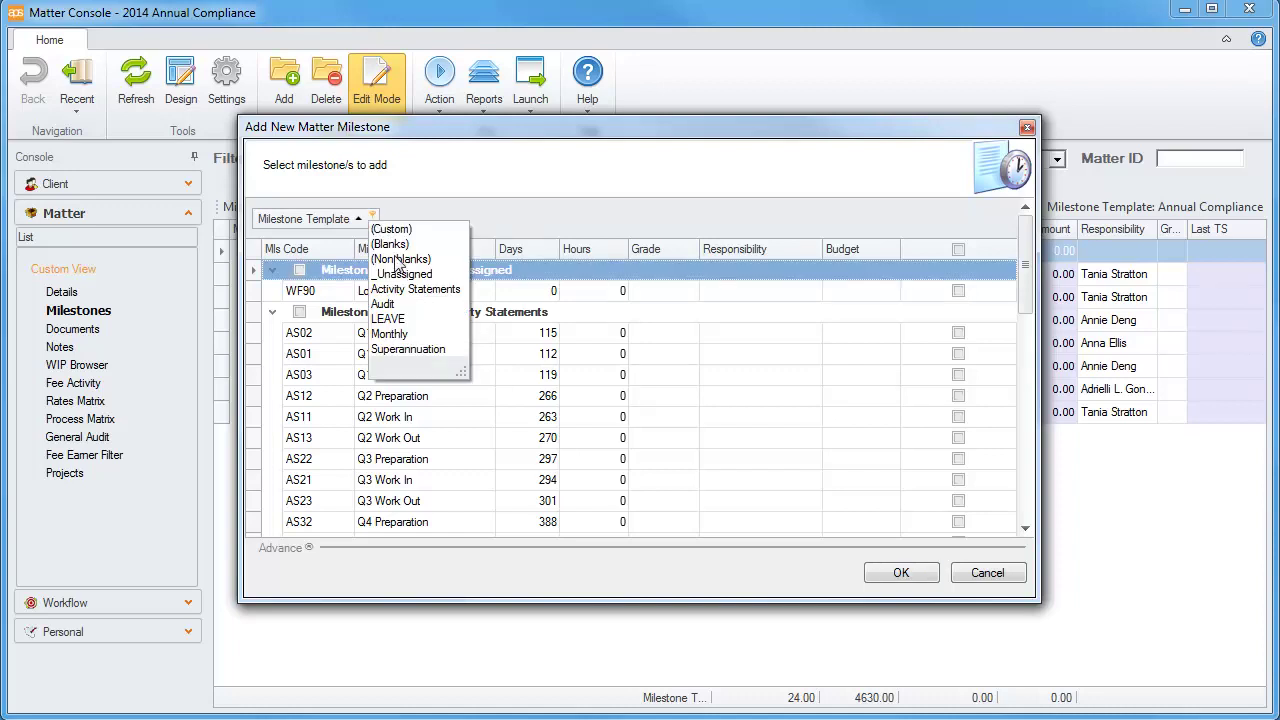
pyautogui.click(398, 304)
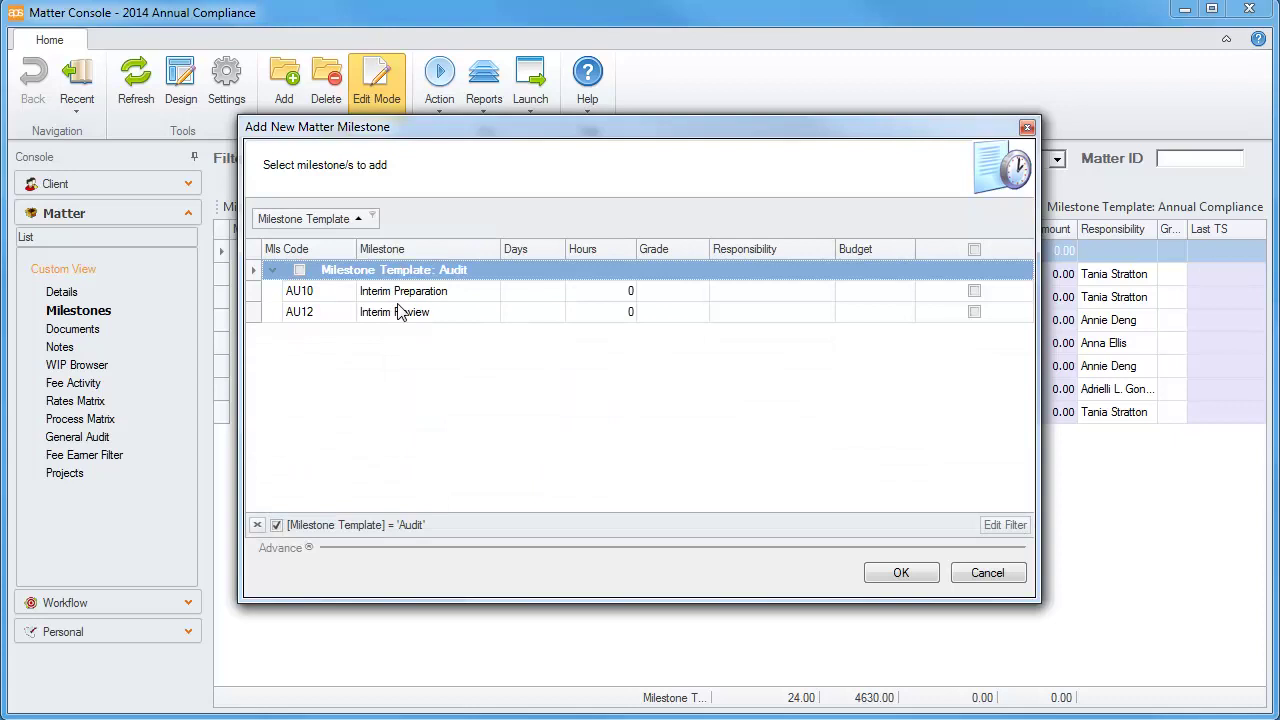
pyautogui.click(257, 526)
# Ungroup and sort milestones by code, then add AS03 Q1 Work Out to the matter
pyautogui.moveTo(313, 222); pyautogui.dragTo(358, 240)
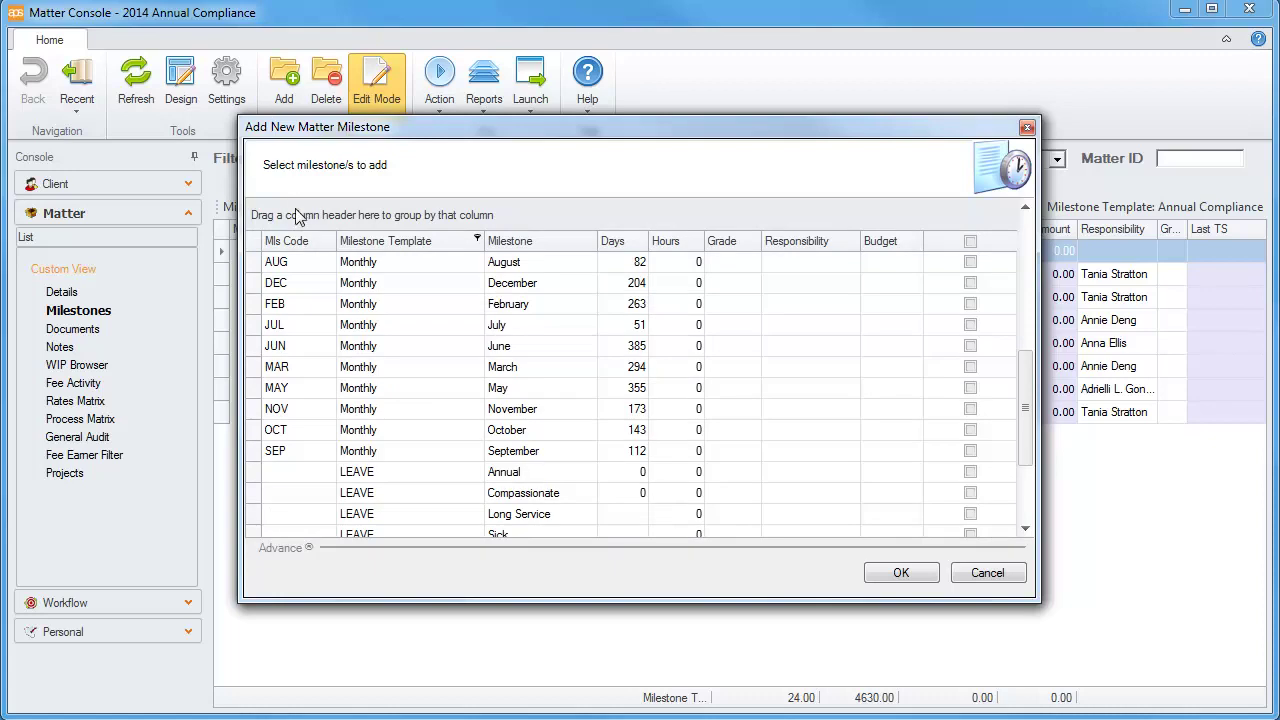
pyautogui.click(297, 240)
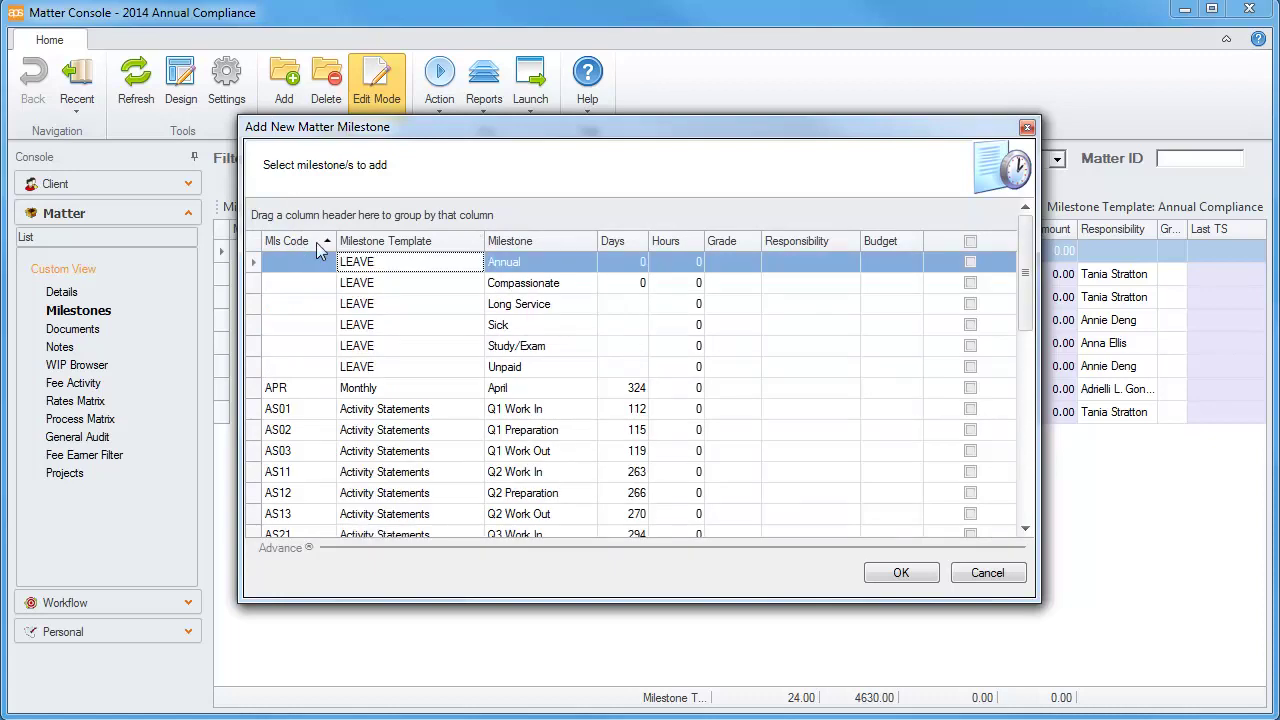
pyautogui.click(391, 453)
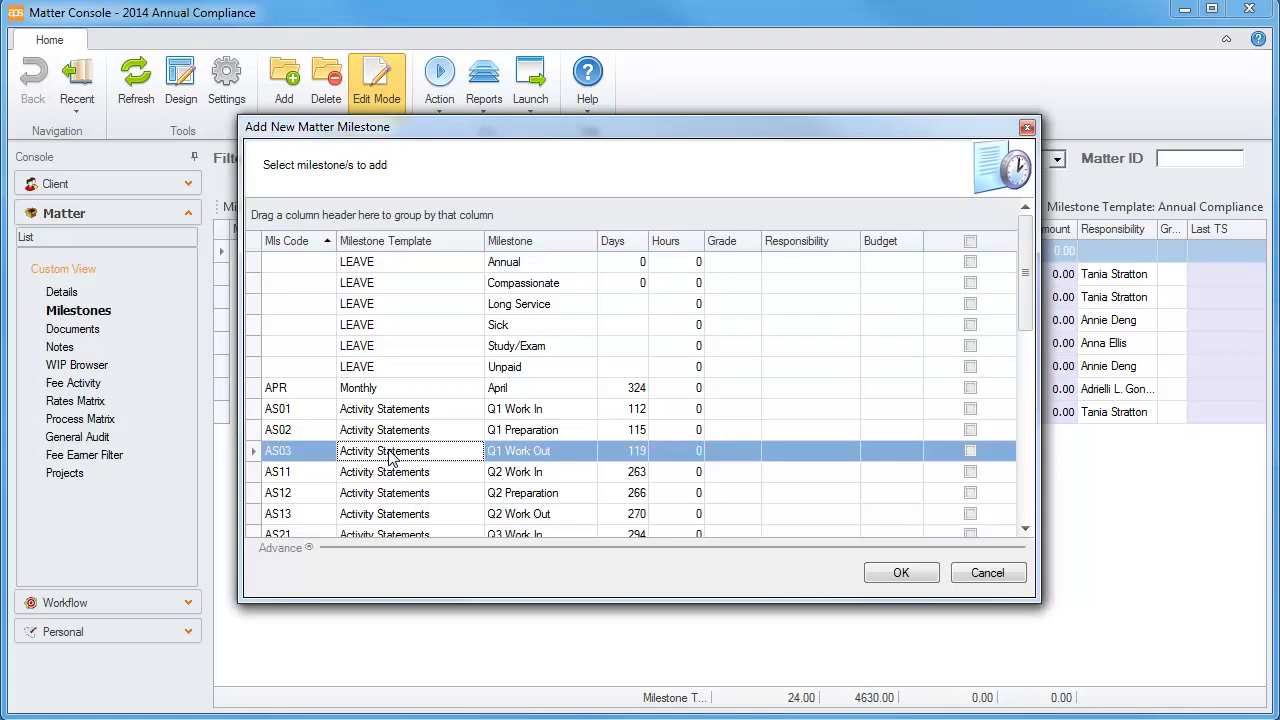
pyautogui.click(970, 452)
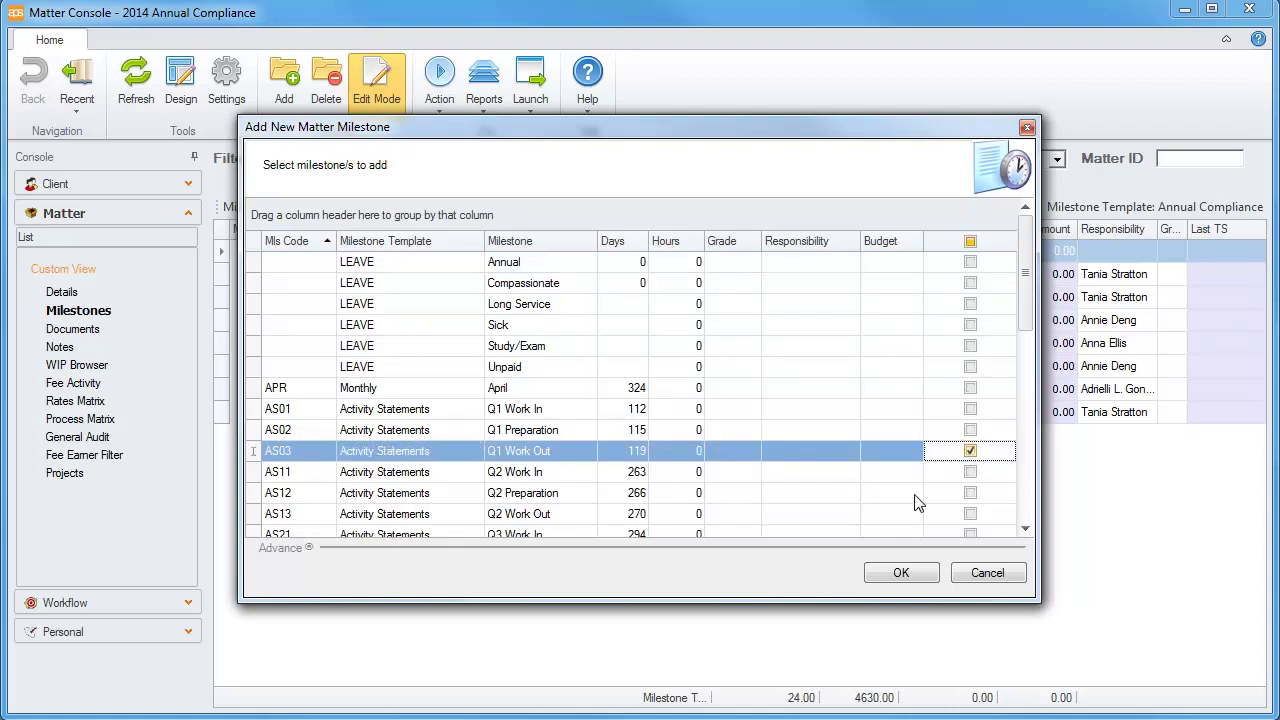
pyautogui.click(907, 571)
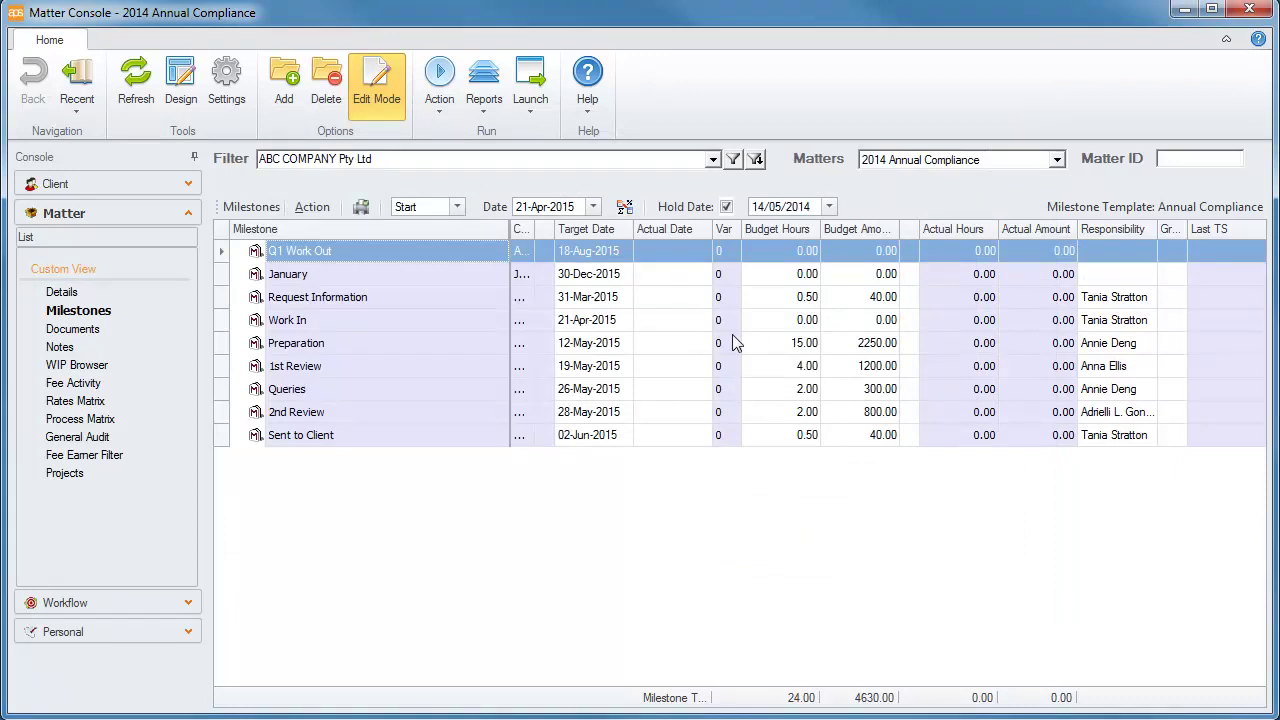
# Release the hold date and recalculate target dates from the milestone instances
pyautogui.click(726, 207)
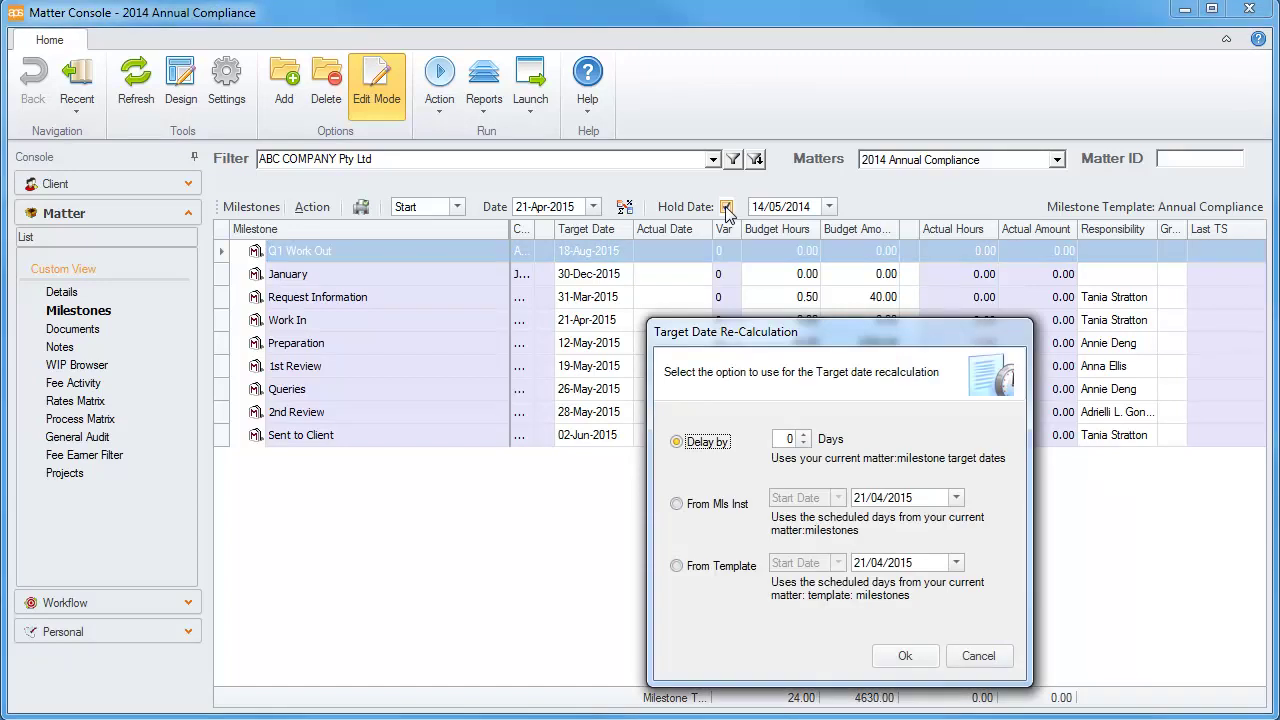
pyautogui.click(677, 506)
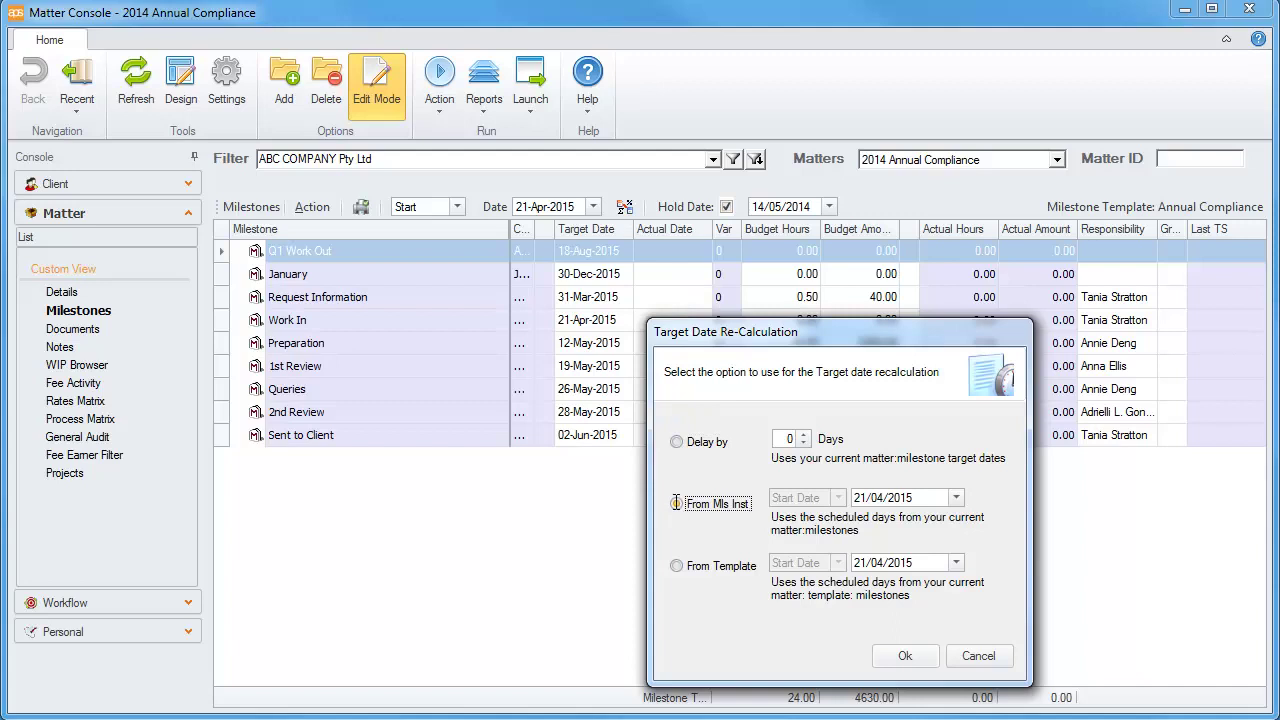
pyautogui.click(864, 497)
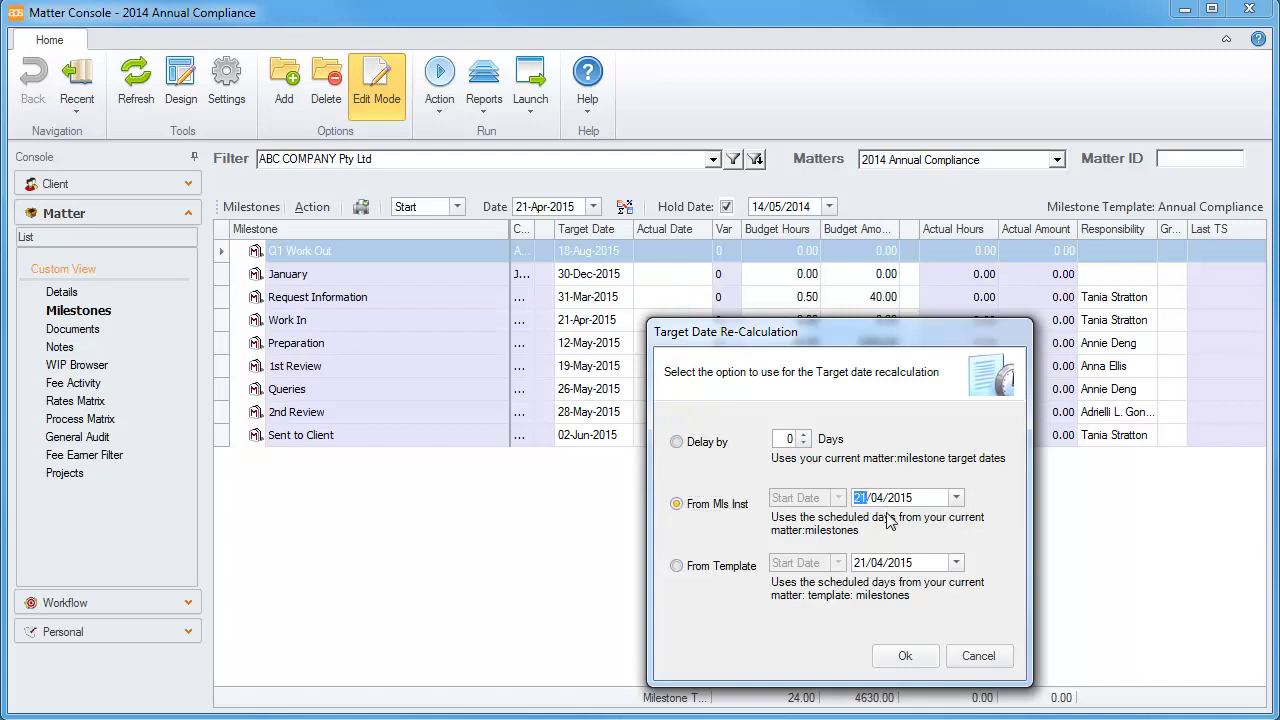
pyautogui.click(905, 658)
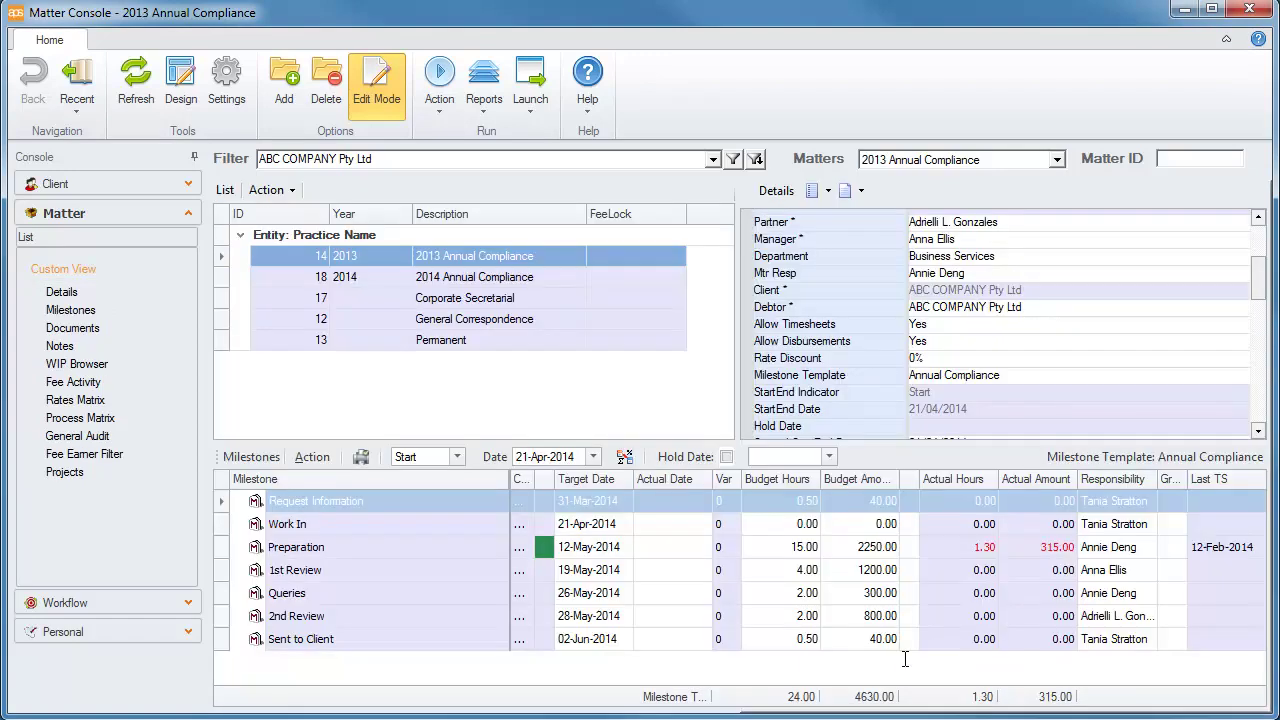
# Replace the matter's milestones from the Annual Compliance template, then open Preparation in the Workflow Console
pyautogui.click(1041, 372)
pyautogui.click(1242, 376)
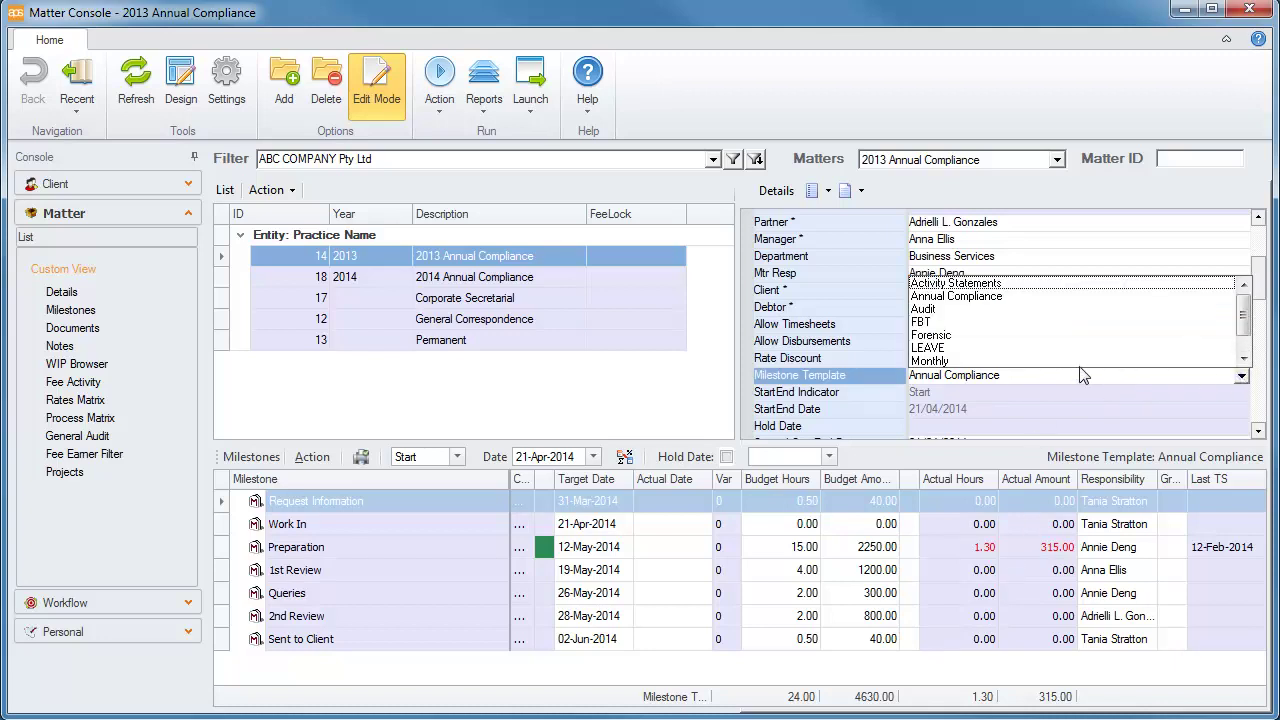
pyautogui.click(953, 296)
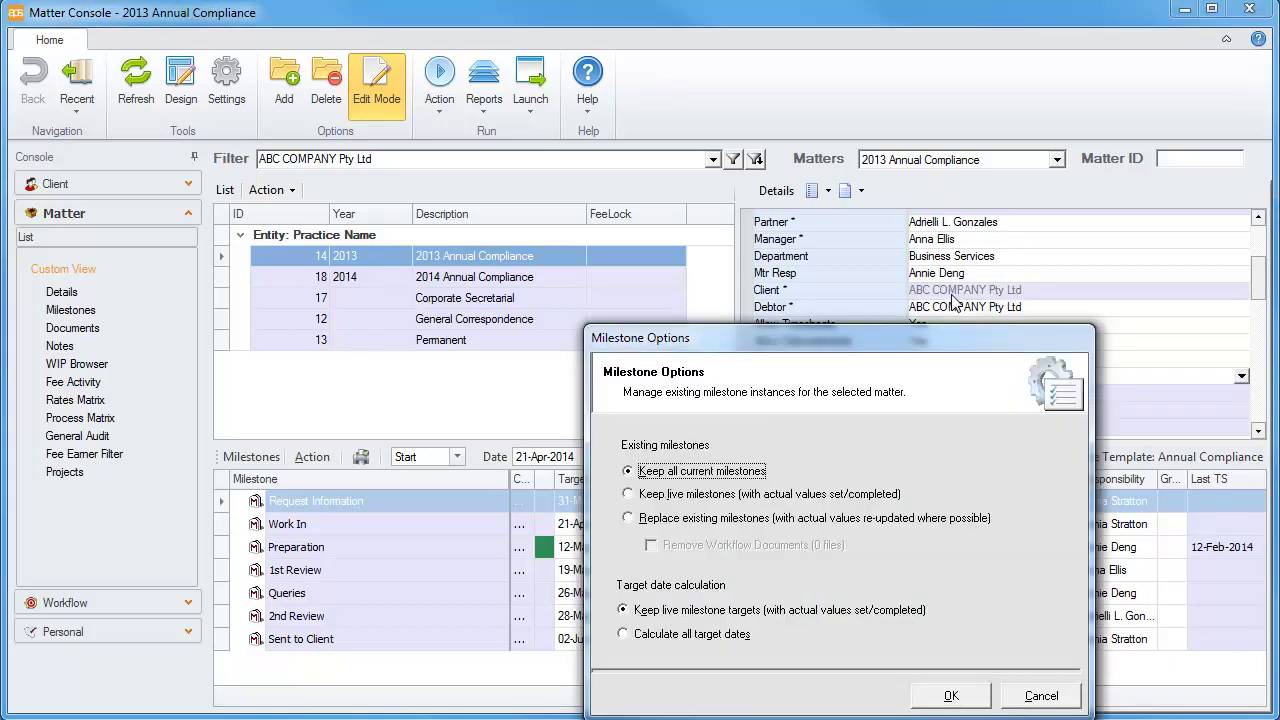
pyautogui.click(628, 518)
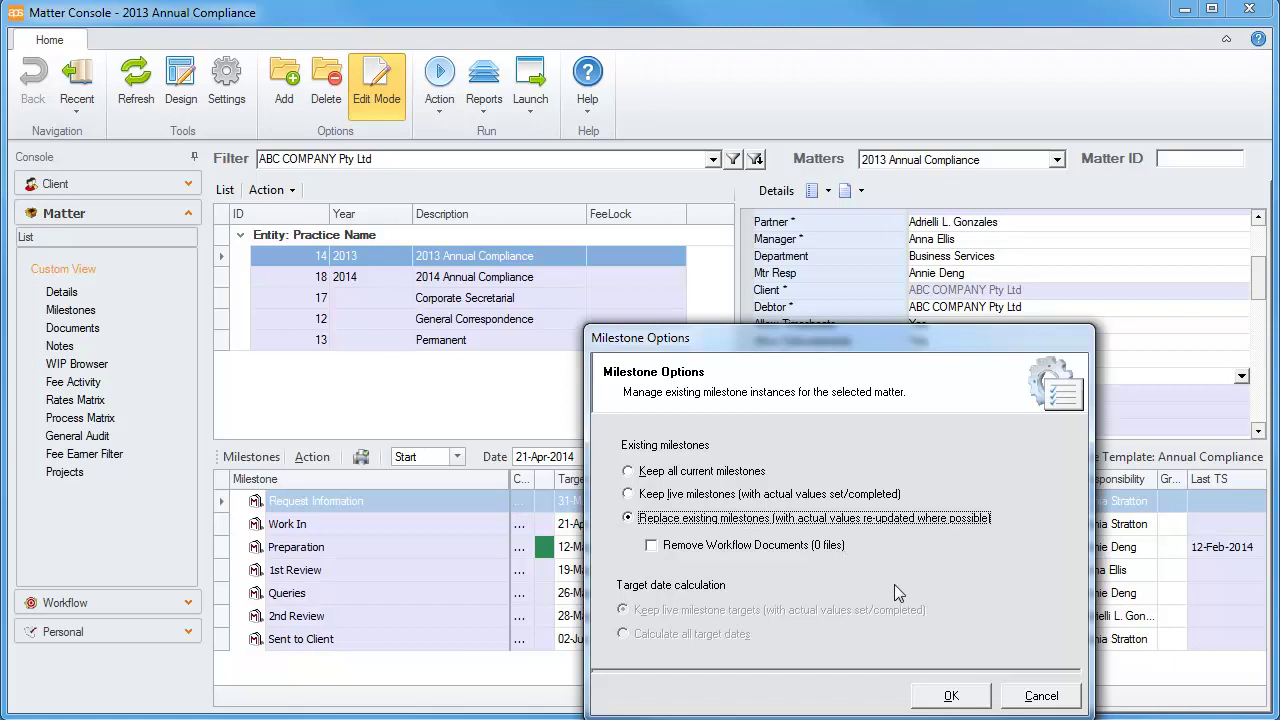
pyautogui.click(947, 696)
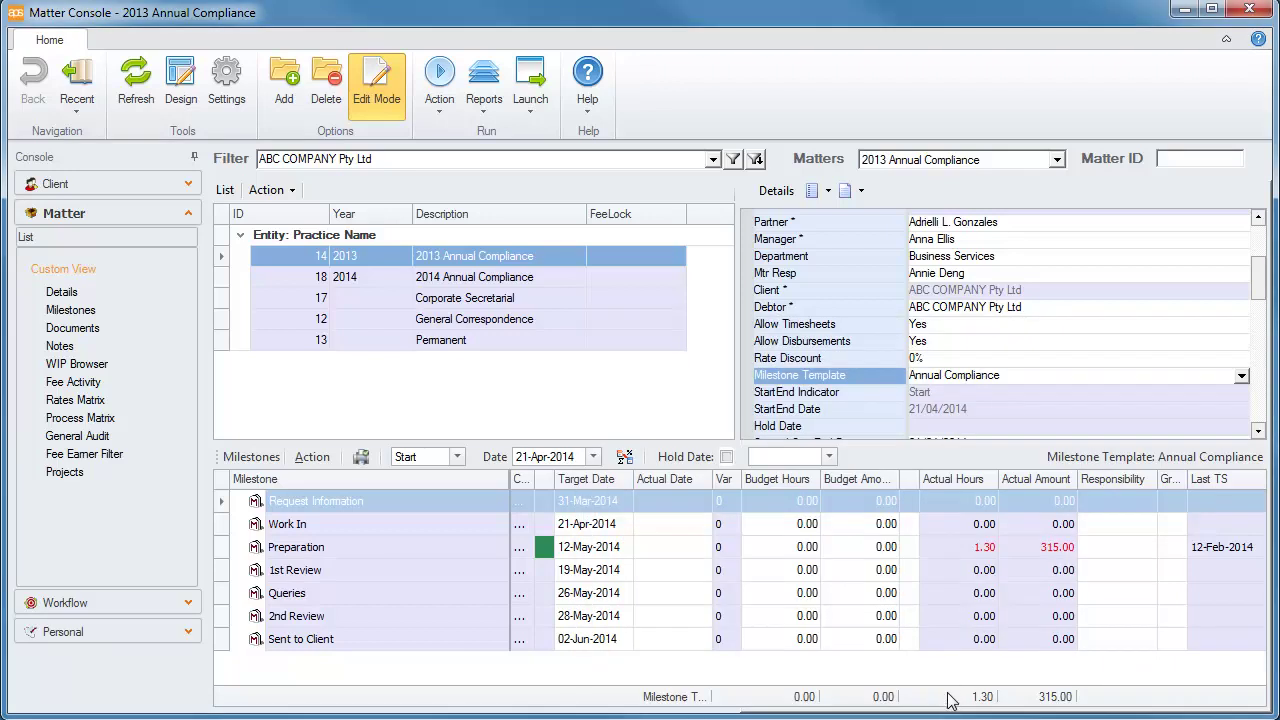
pyautogui.click(968, 548)
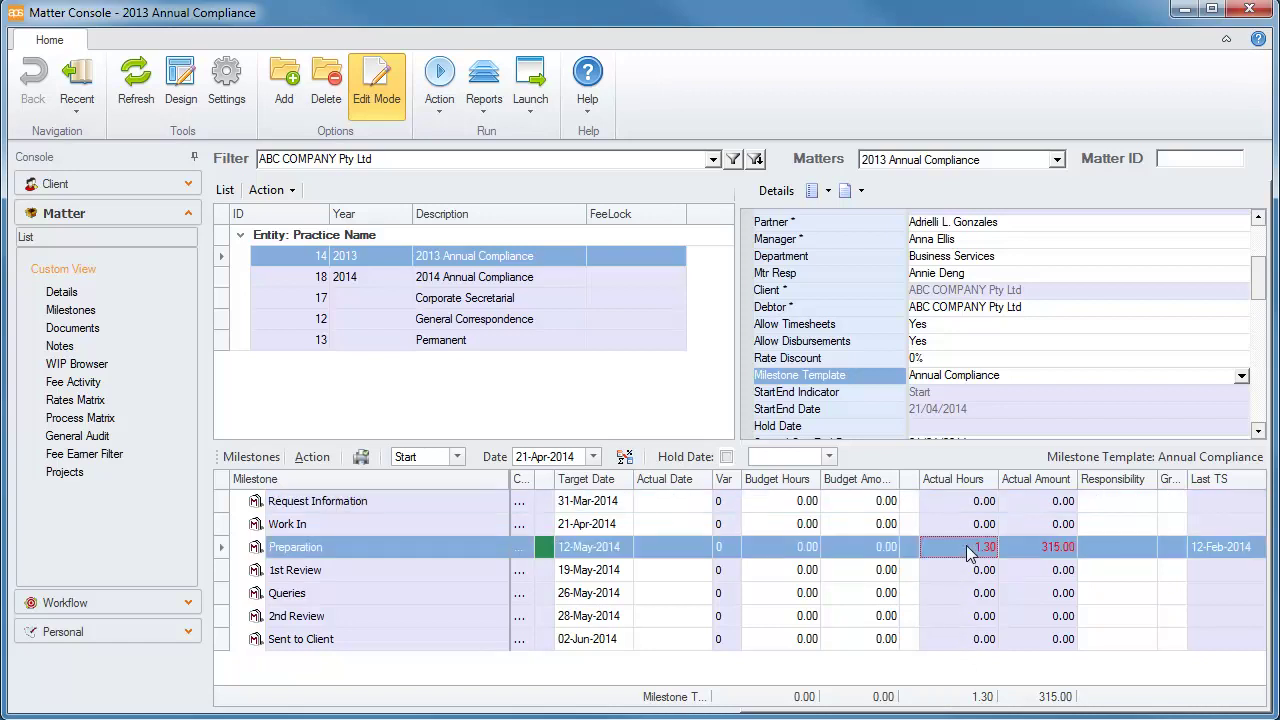
pyautogui.doubleClick(1079, 546)
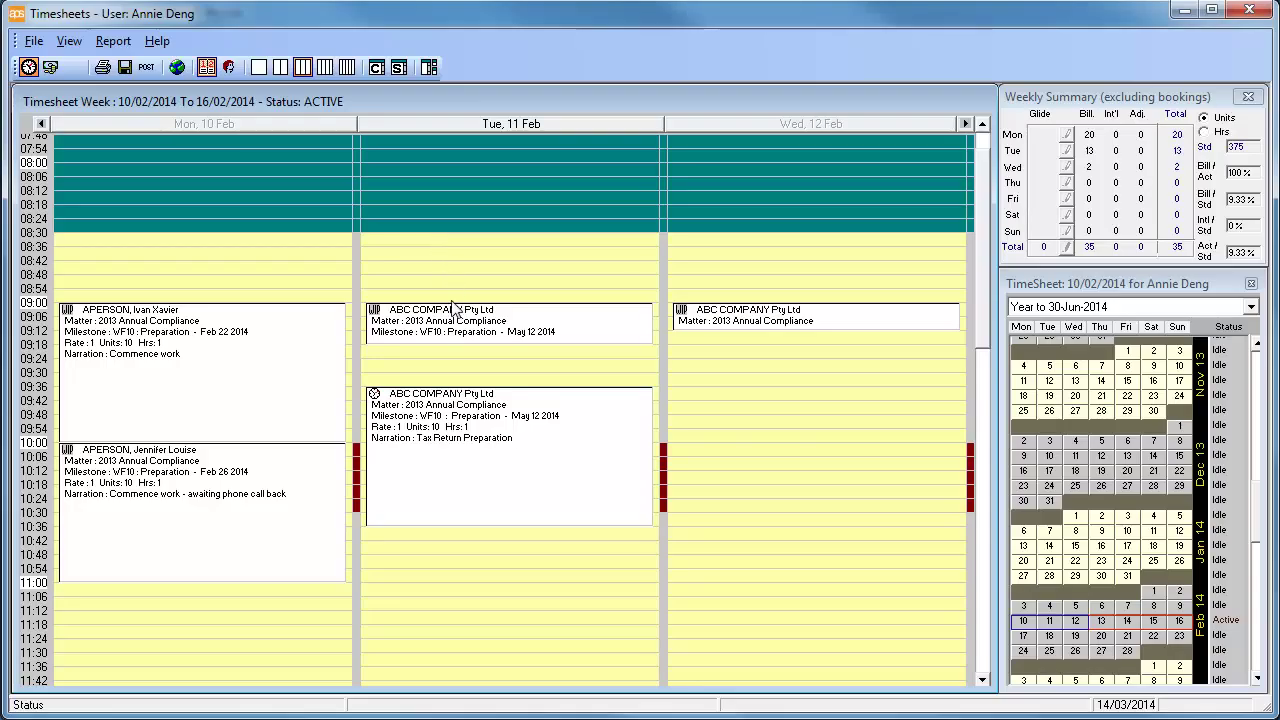
# Open the 09:36 ABC COMPANY Tax Return Preparation time entry for editing
pyautogui.scroll(-5, 462, 585)
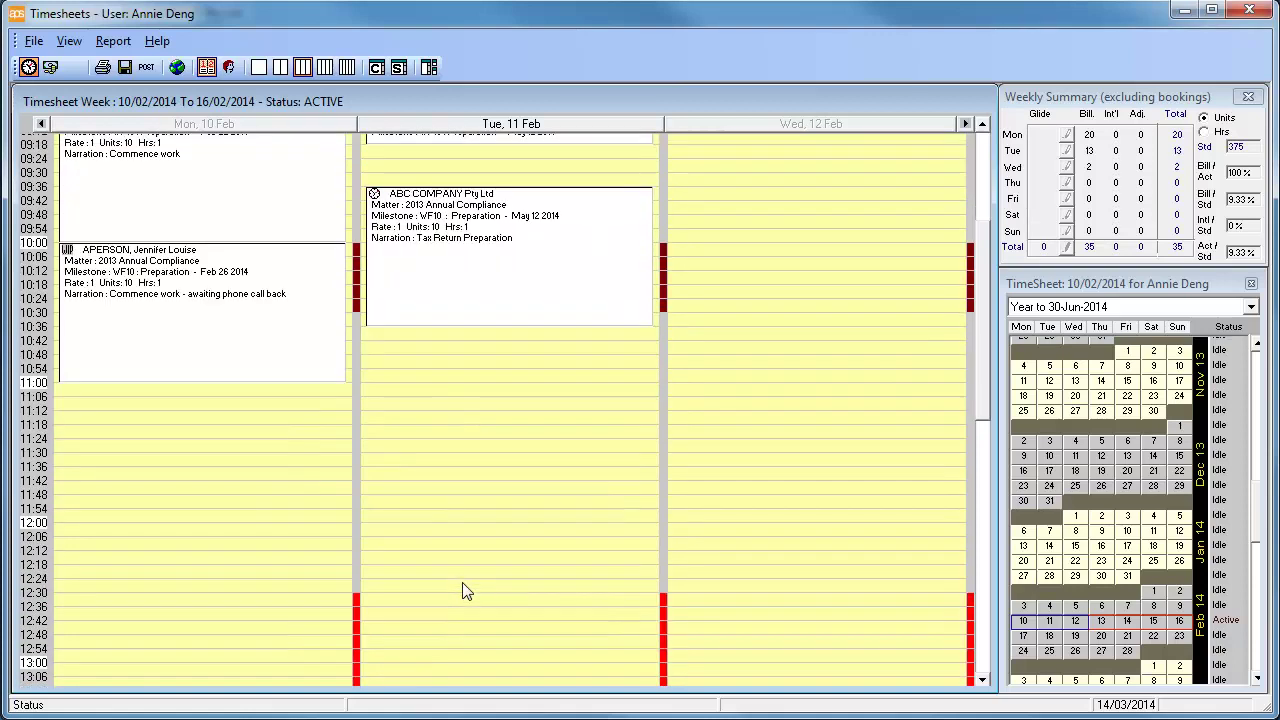
pyautogui.scroll(5, 462, 585)
pyautogui.scroll(1, 462, 590)
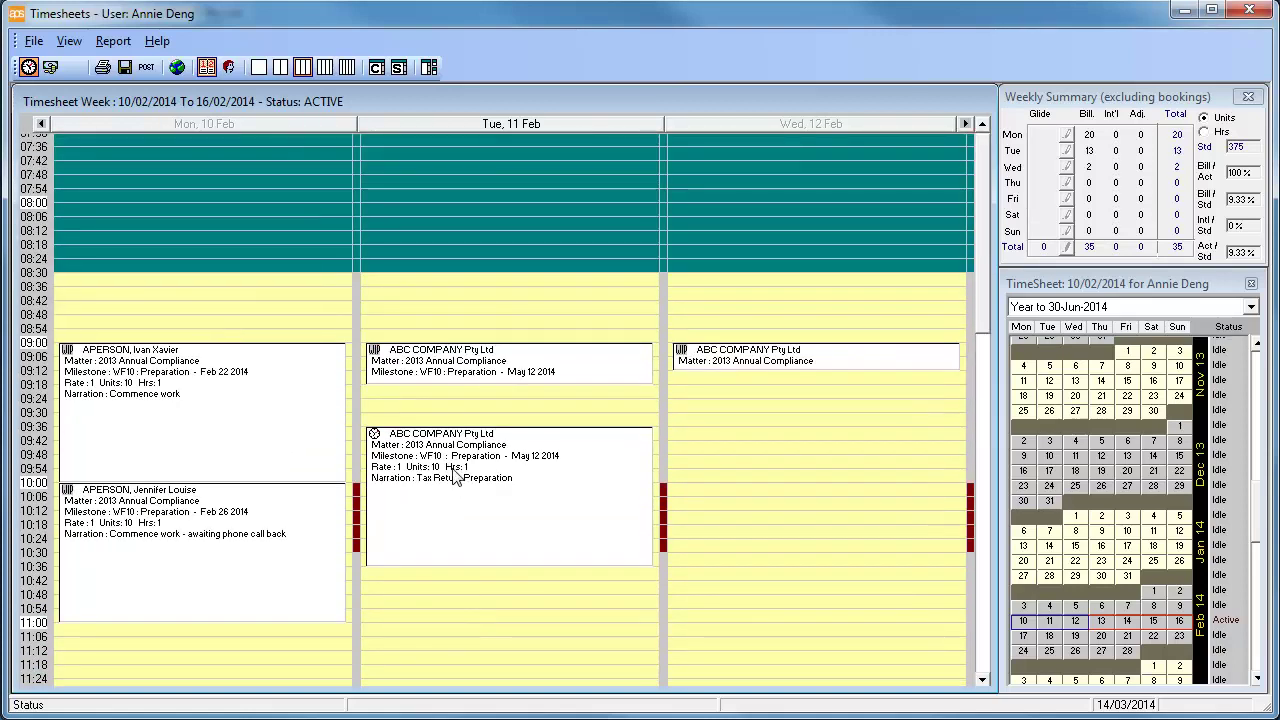
pyautogui.doubleClick(455, 477)
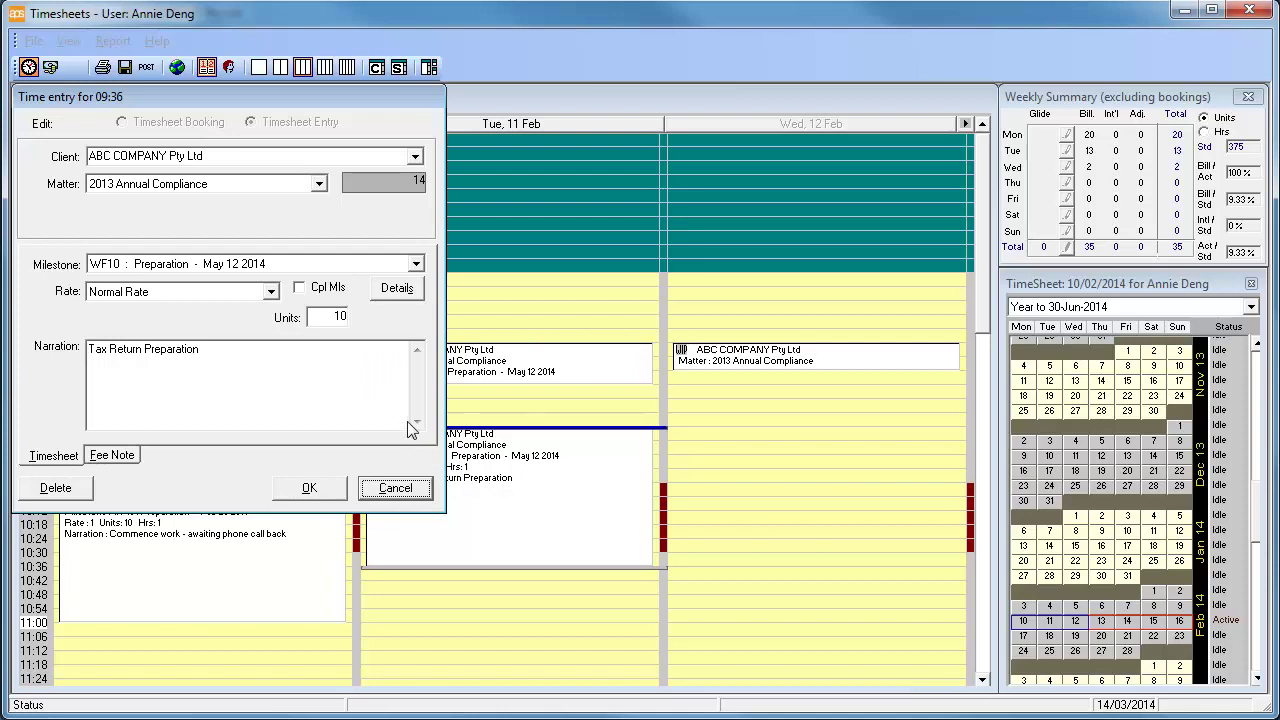
pyautogui.click(396, 288)
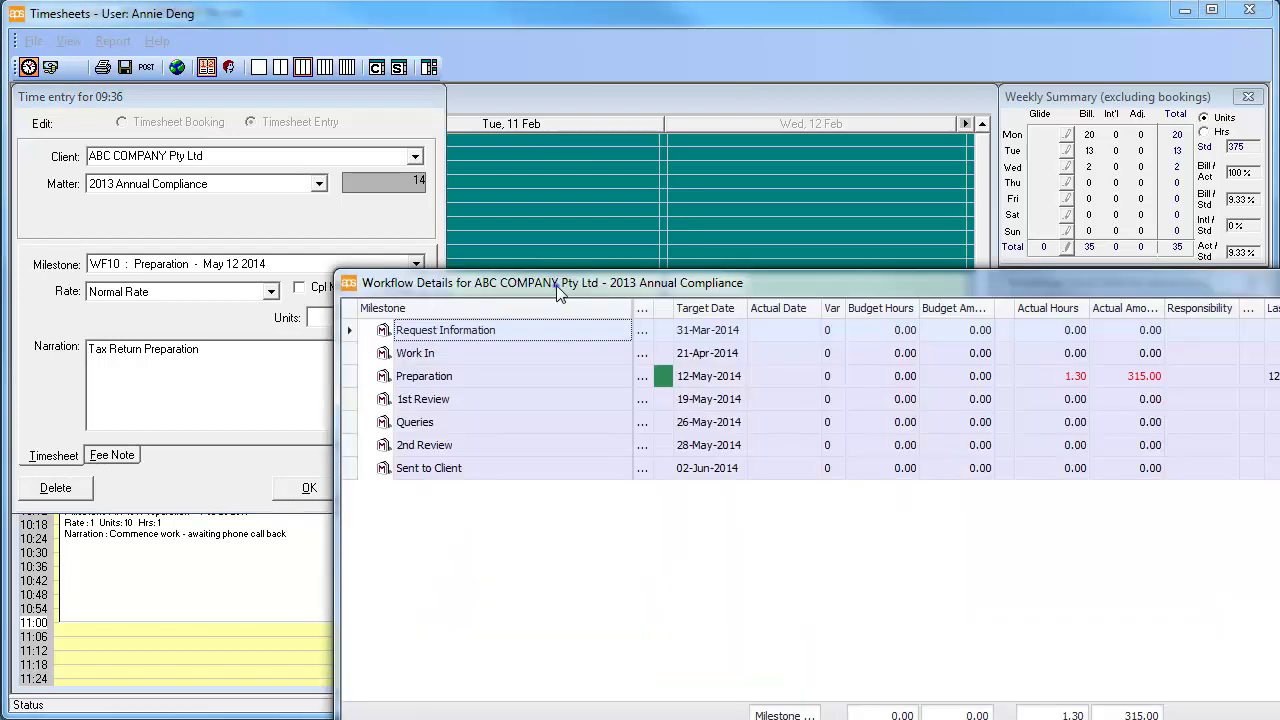
pyautogui.moveTo(560, 282); pyautogui.dragTo(337, 138)
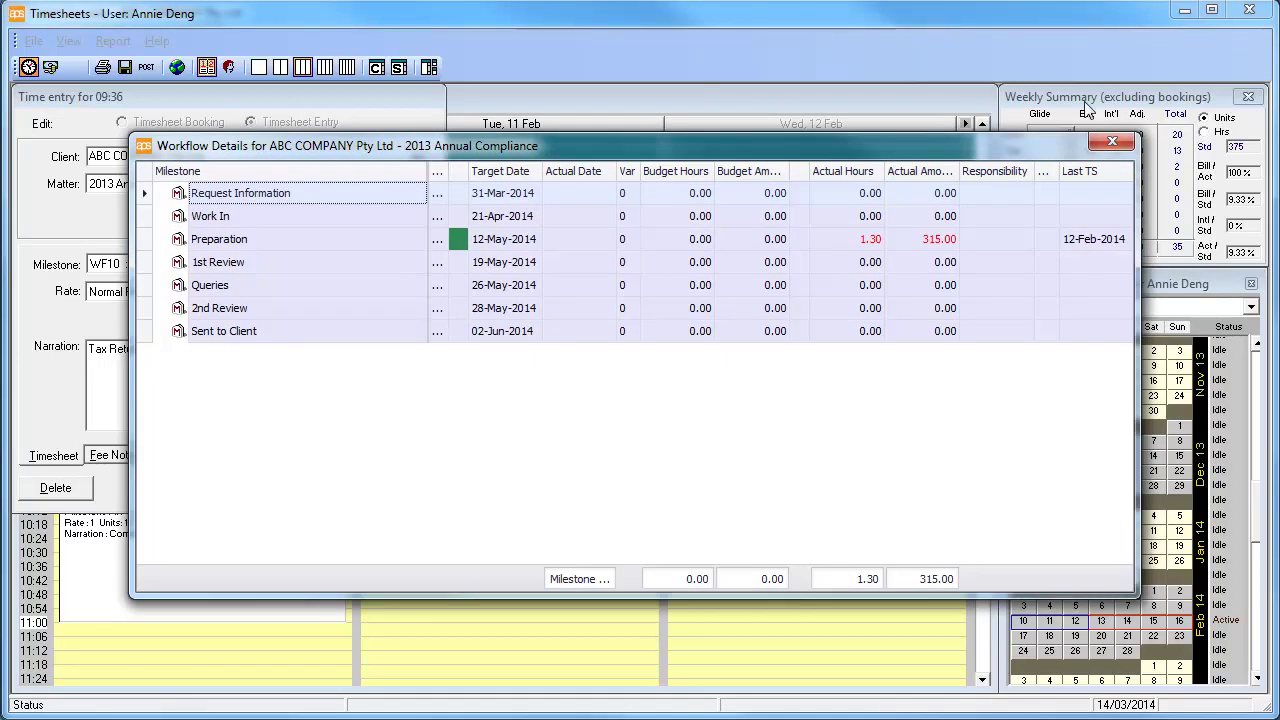
pyautogui.click(1111, 143)
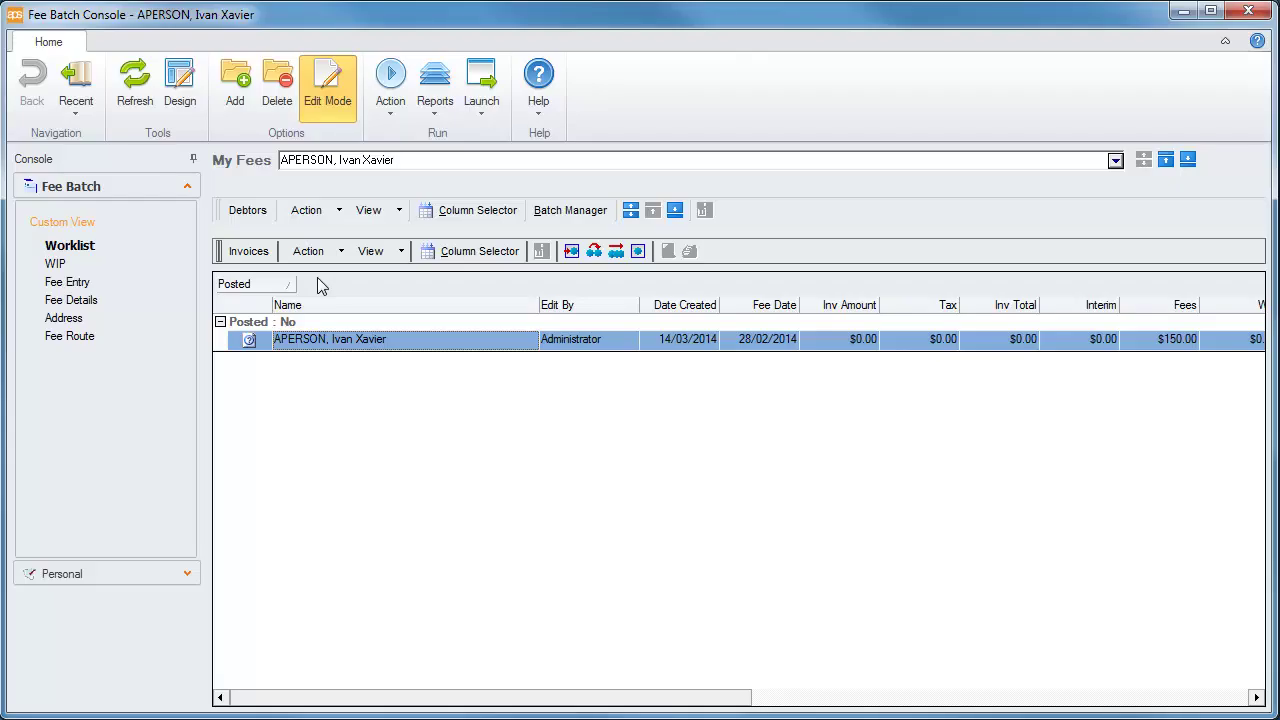
# Attempt to delete the fee, then decline at the confirmation
pyautogui.rightClick(505, 343)
pyautogui.click(560, 441)
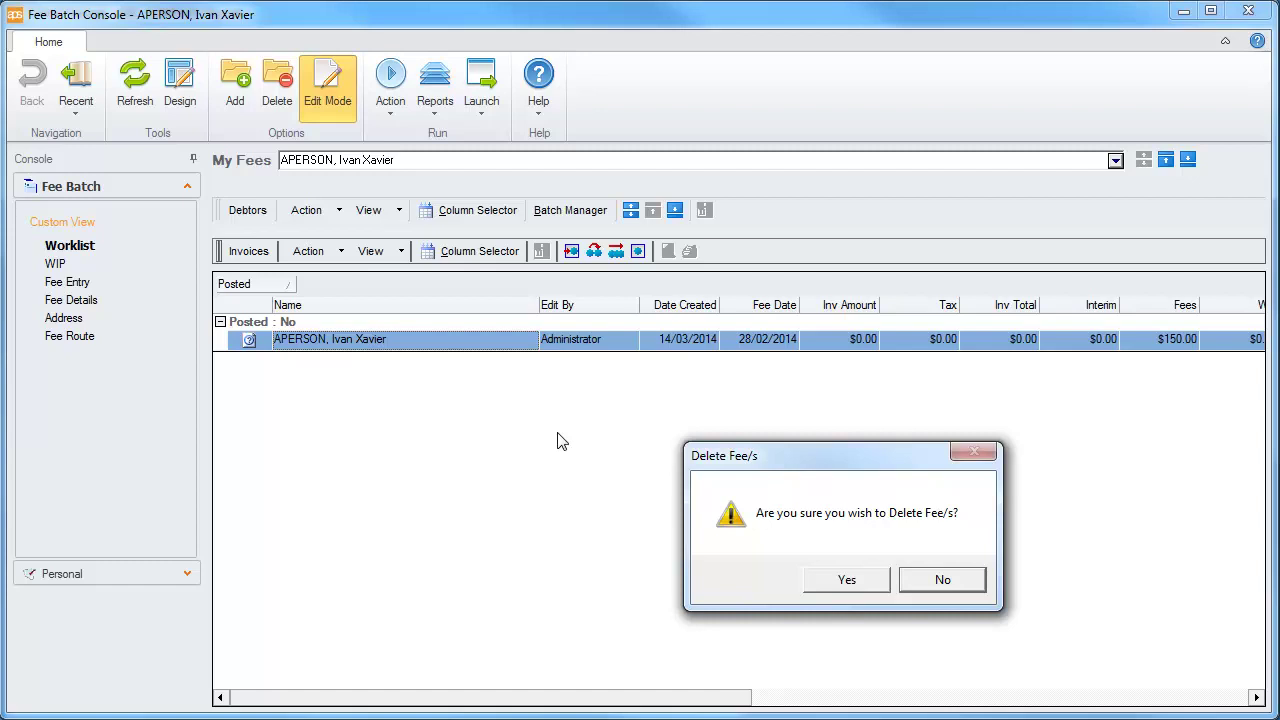
pyautogui.click(945, 580)
# Show the fee's WIP breakdown in Custom View and decline re-starting the fee
pyautogui.click(64, 228)
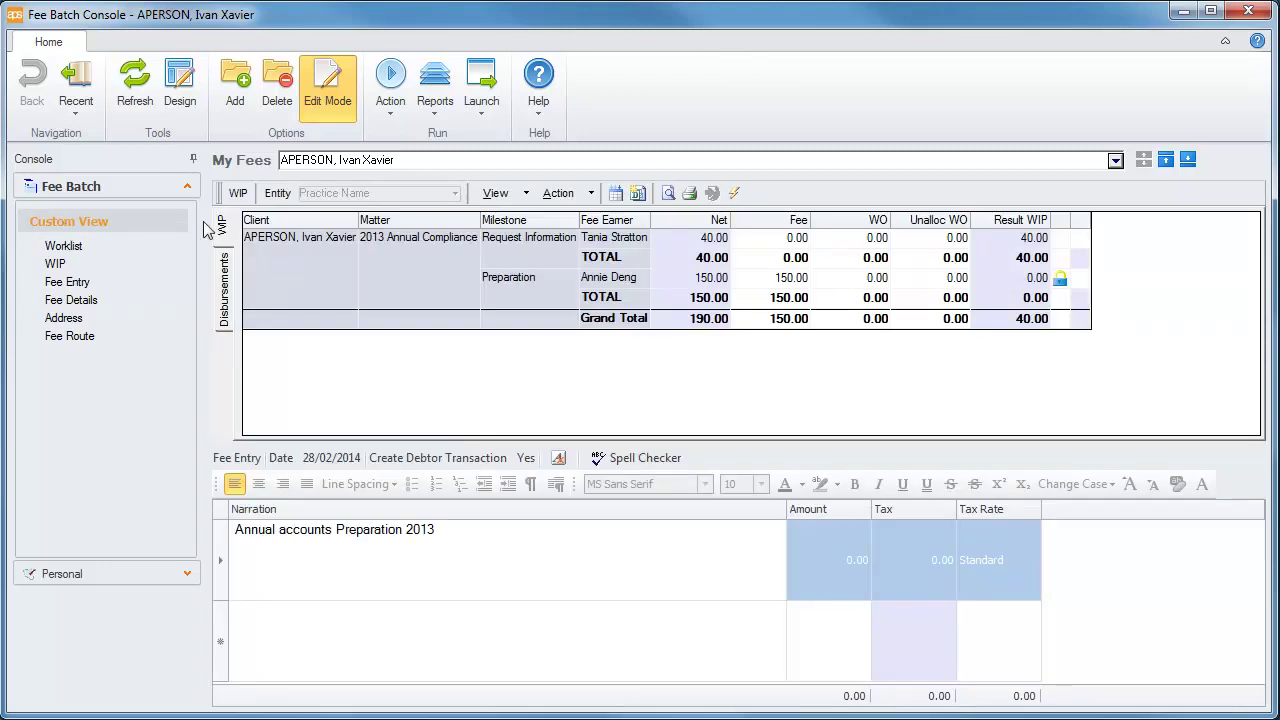
pyautogui.click(733, 195)
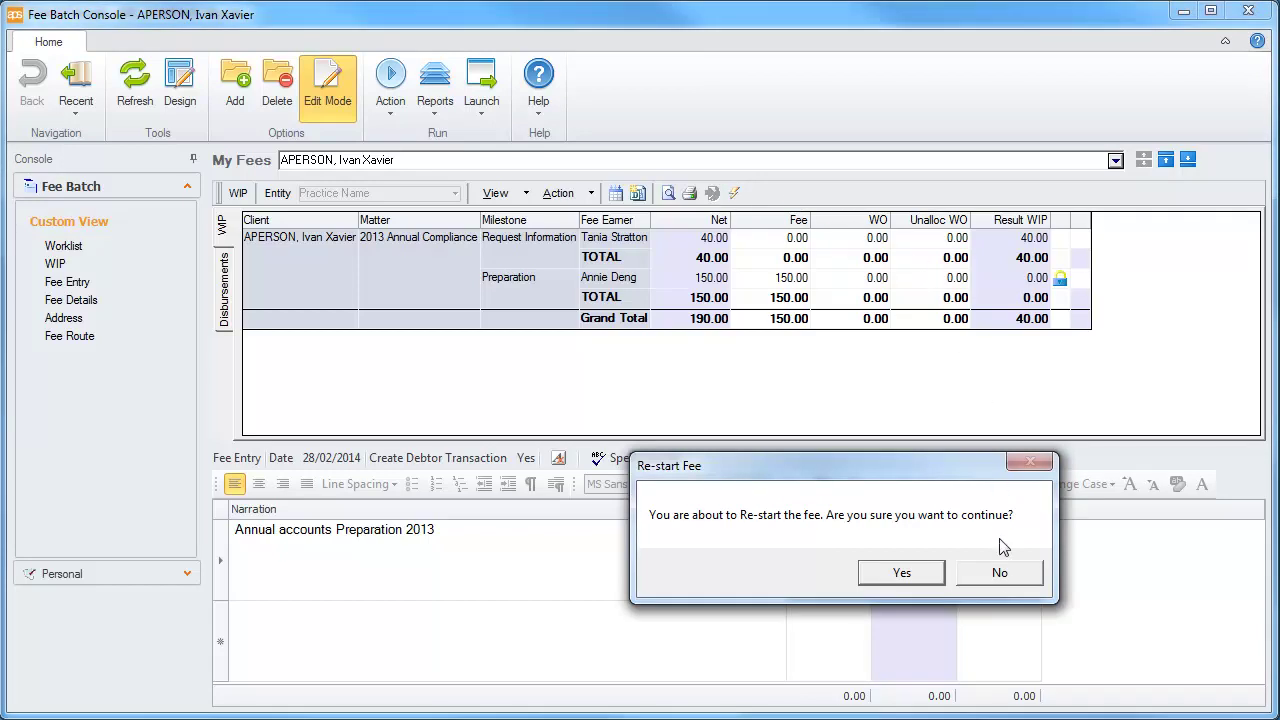
pyautogui.click(1000, 572)
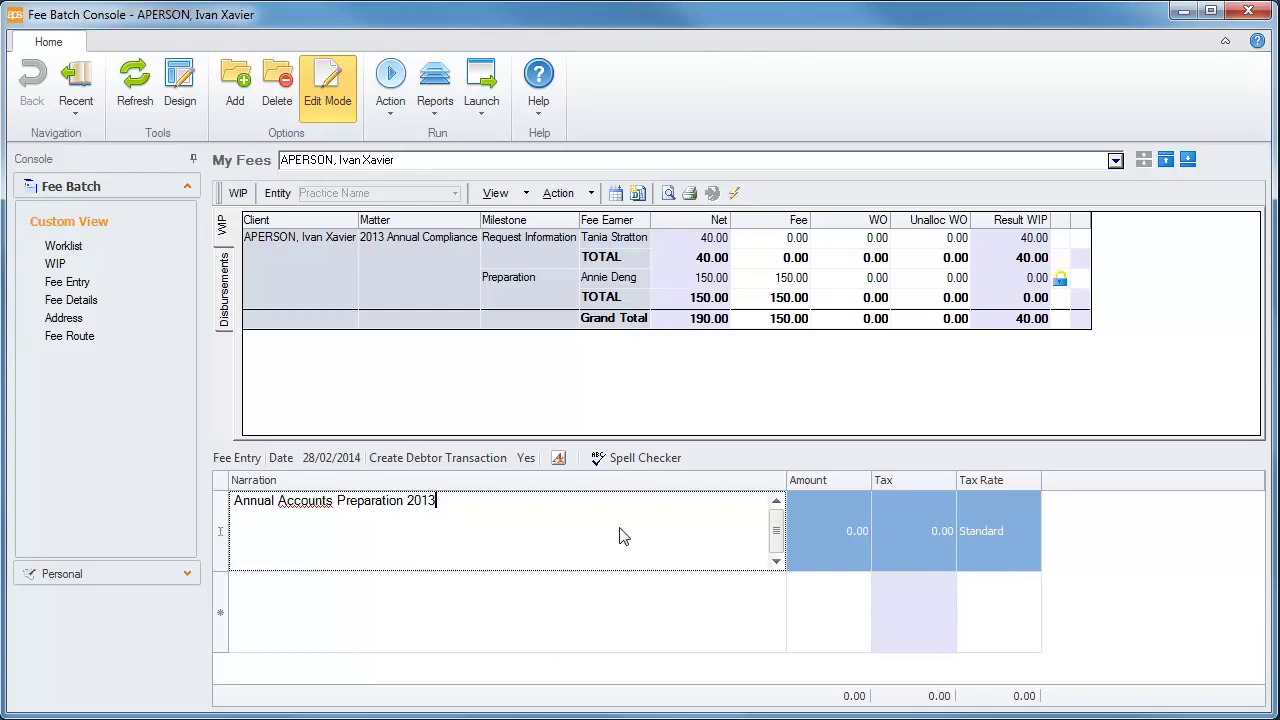
# Turn on rich-text formatting for the fee narration and open the Narration Builder
pyautogui.click(558, 458)
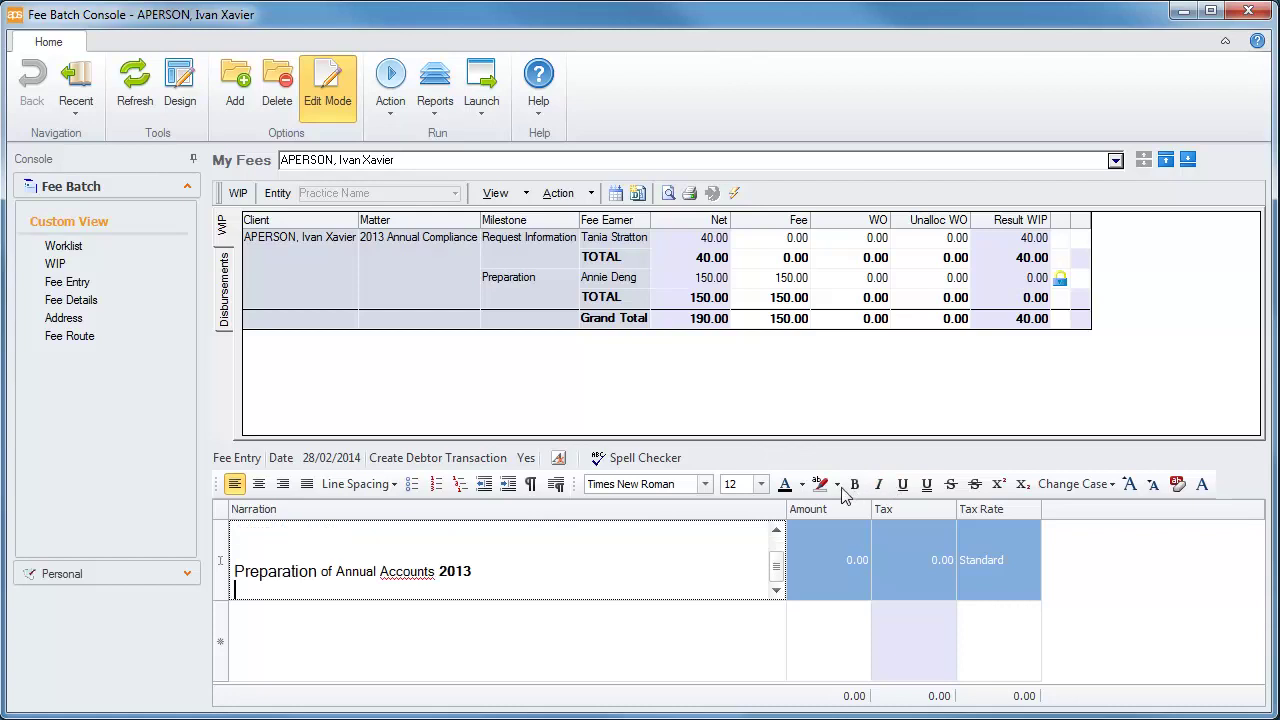
pyautogui.click(778, 583)
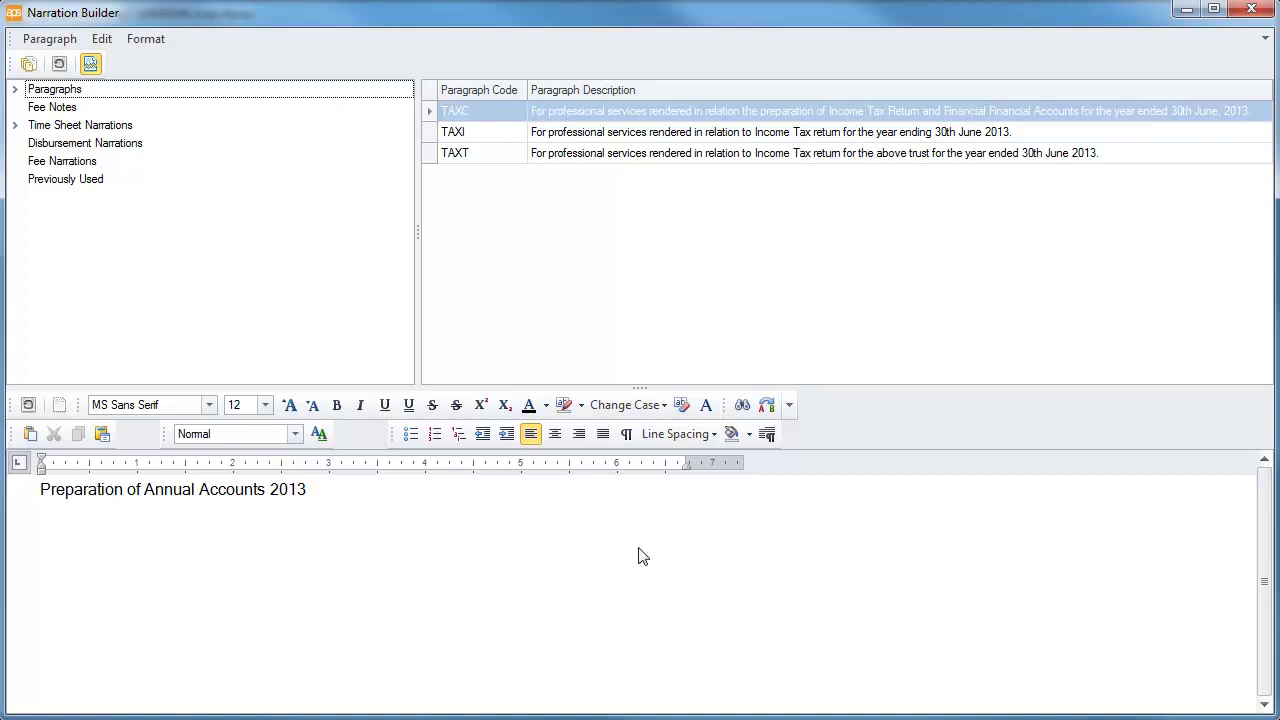
# Copy the TAXI income tax return paragraph into the narration on its own line
pyautogui.click(455, 137)
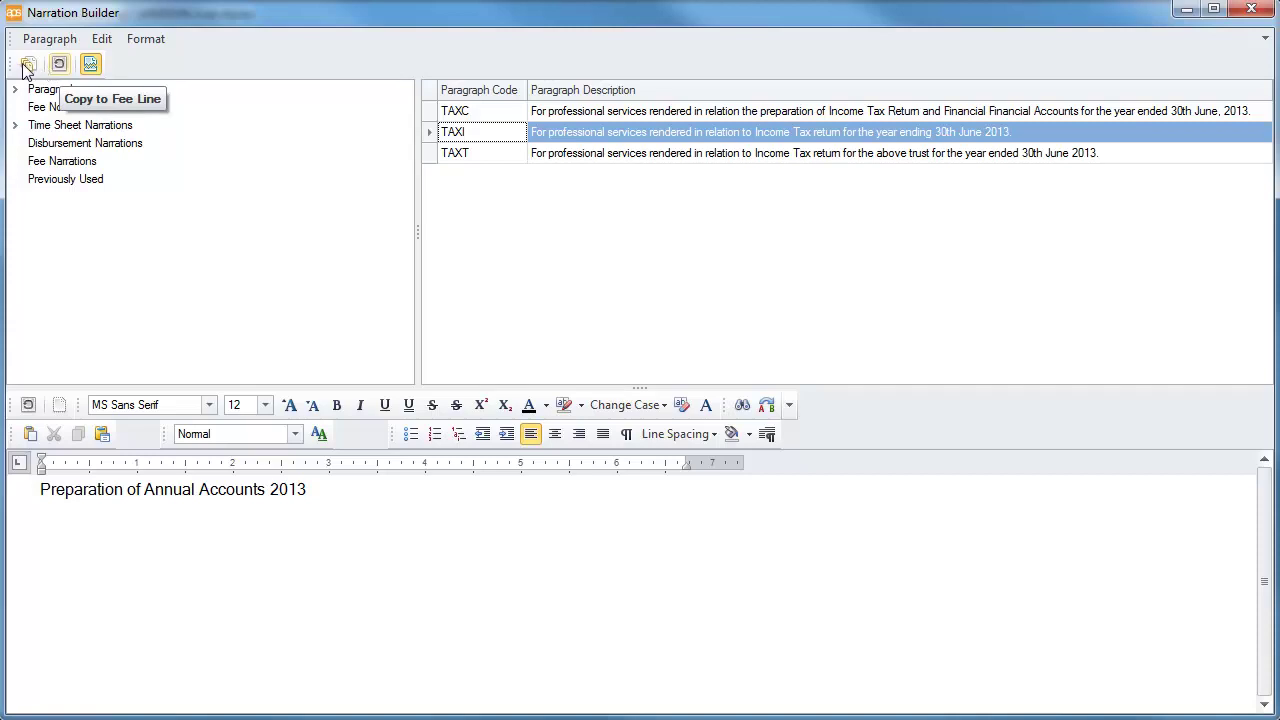
pyautogui.click(28, 64)
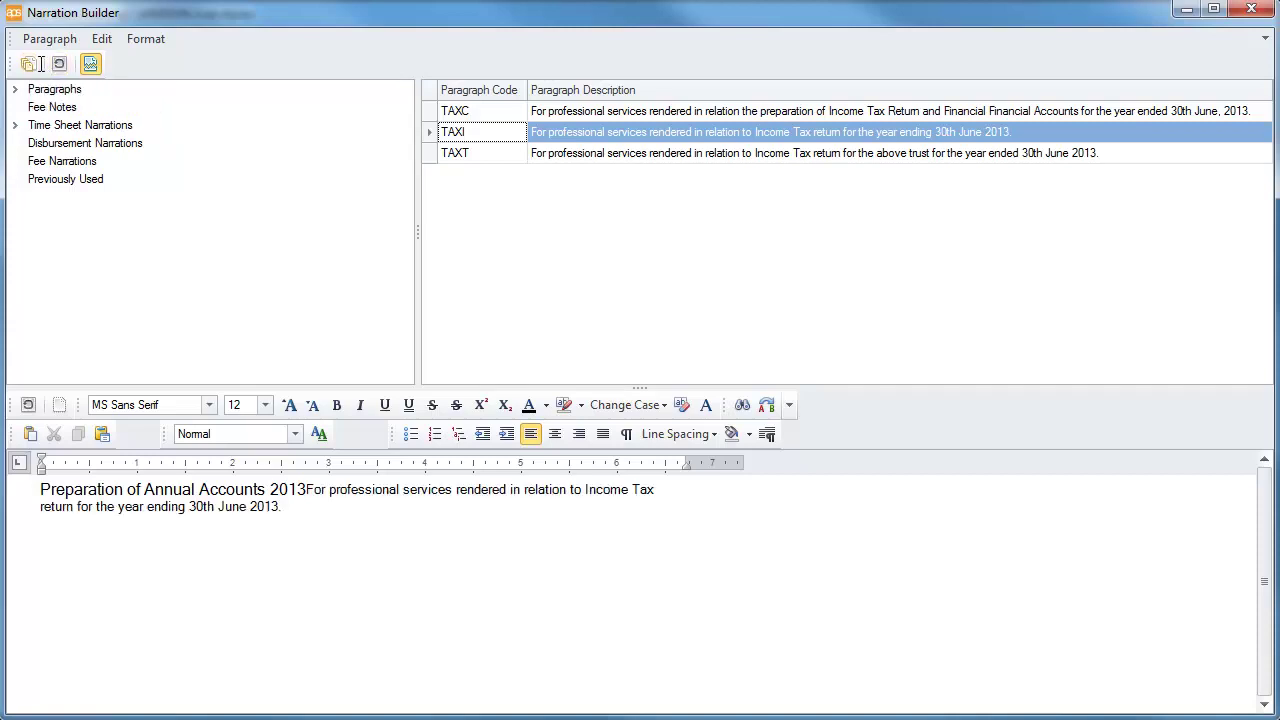
pyautogui.click(307, 489)
pyautogui.press('Return')
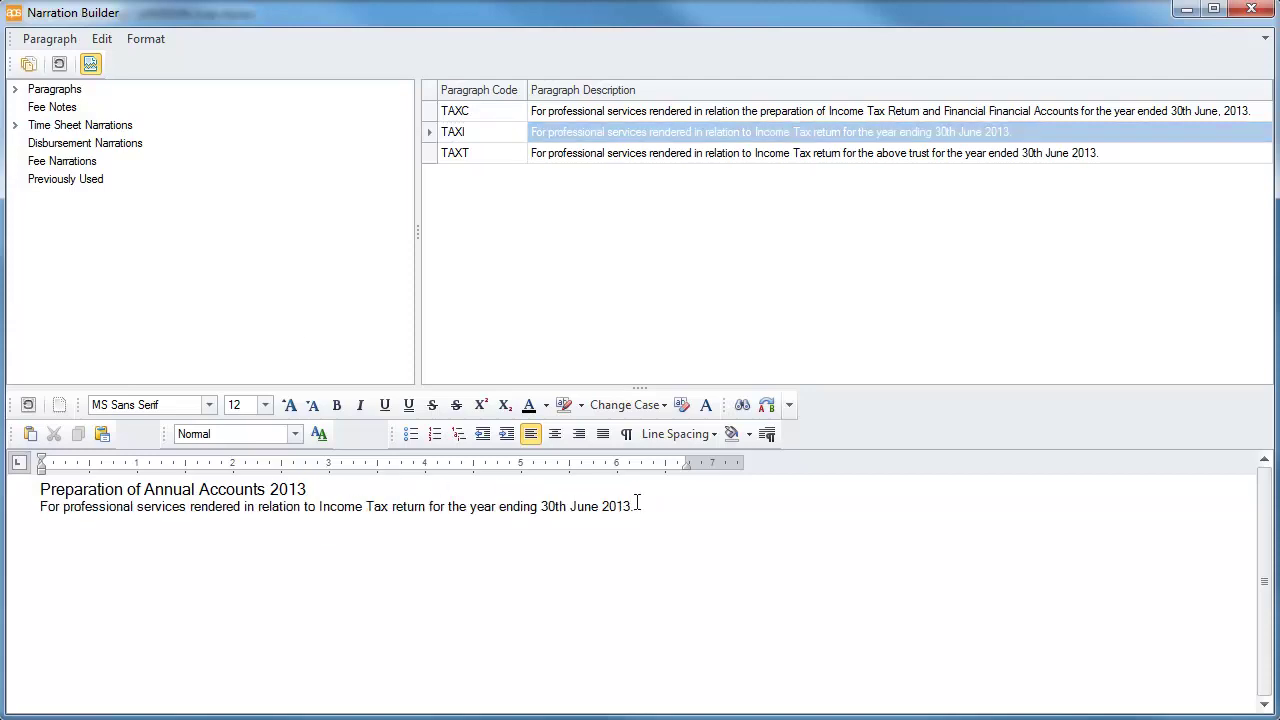
# Set the income tax line to font size 12, bold 'June 2013', and send it to the fee line
pyautogui.moveTo(650, 510); pyautogui.dragTo(40, 505)
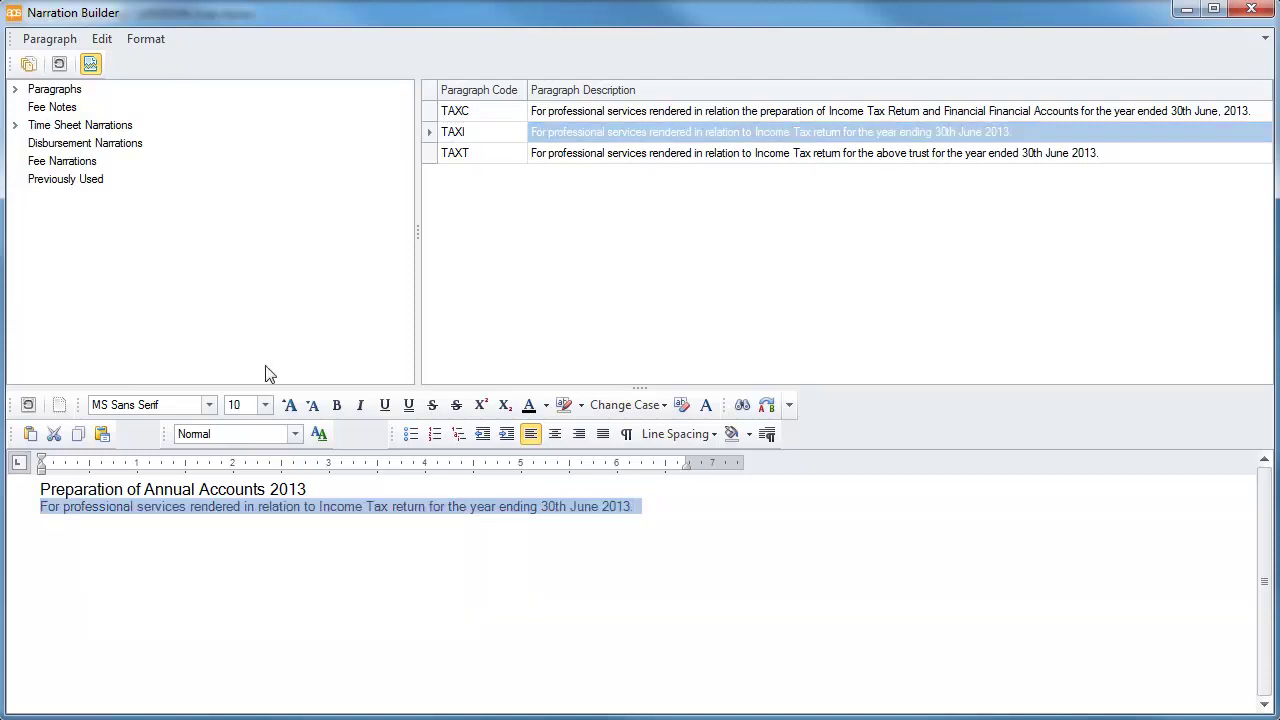
pyautogui.click(265, 405)
pyautogui.click(240, 485)
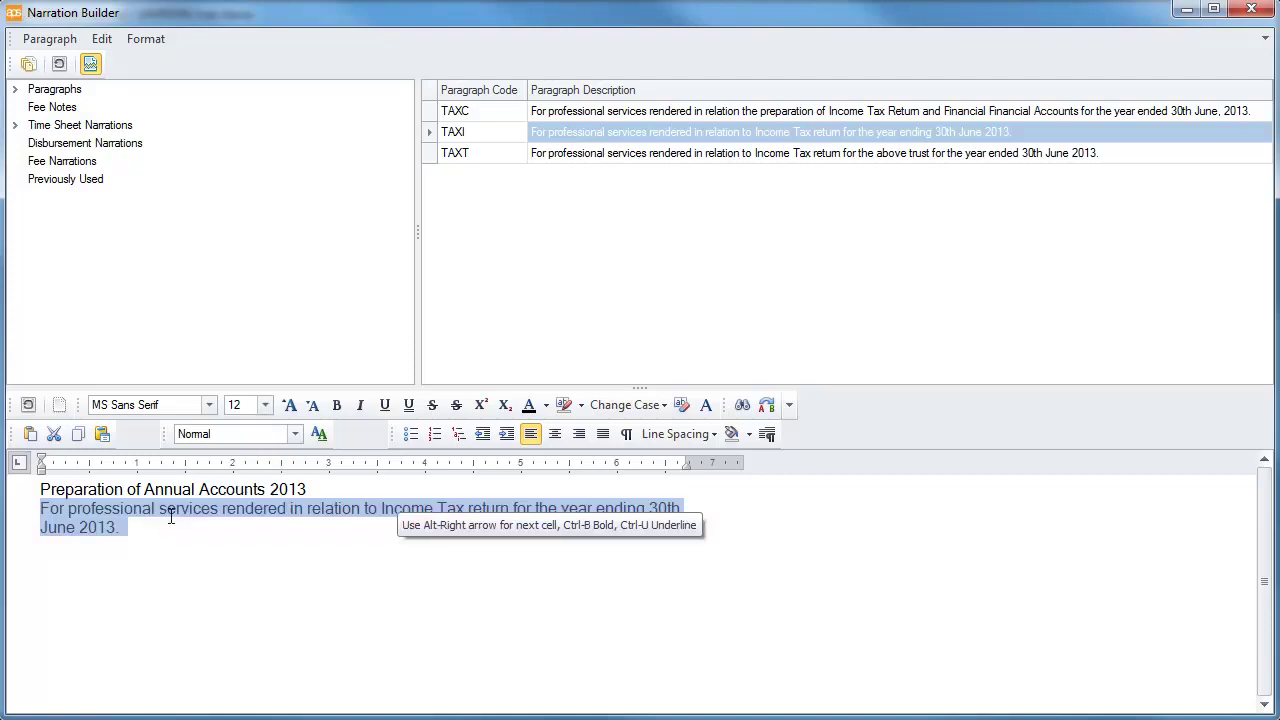
pyautogui.click(168, 531)
pyautogui.moveTo(118, 527); pyautogui.dragTo(42, 528)
pyautogui.click(337, 406)
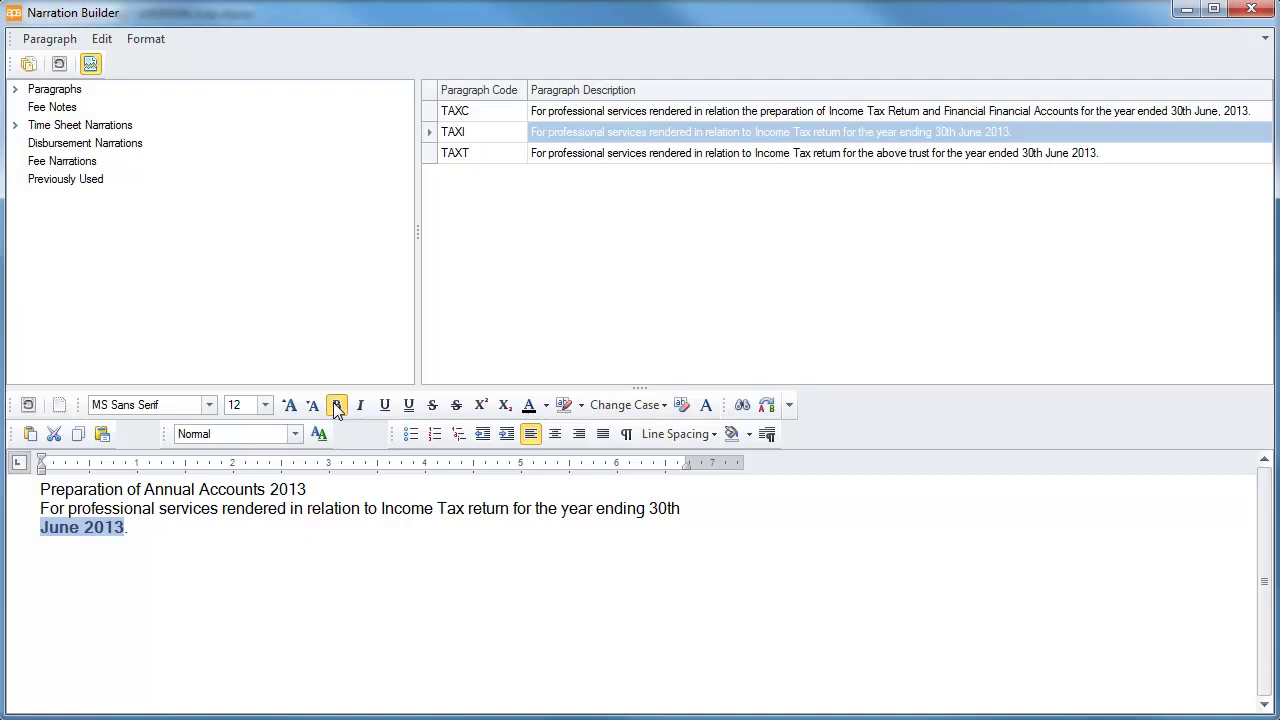
pyautogui.click(28, 404)
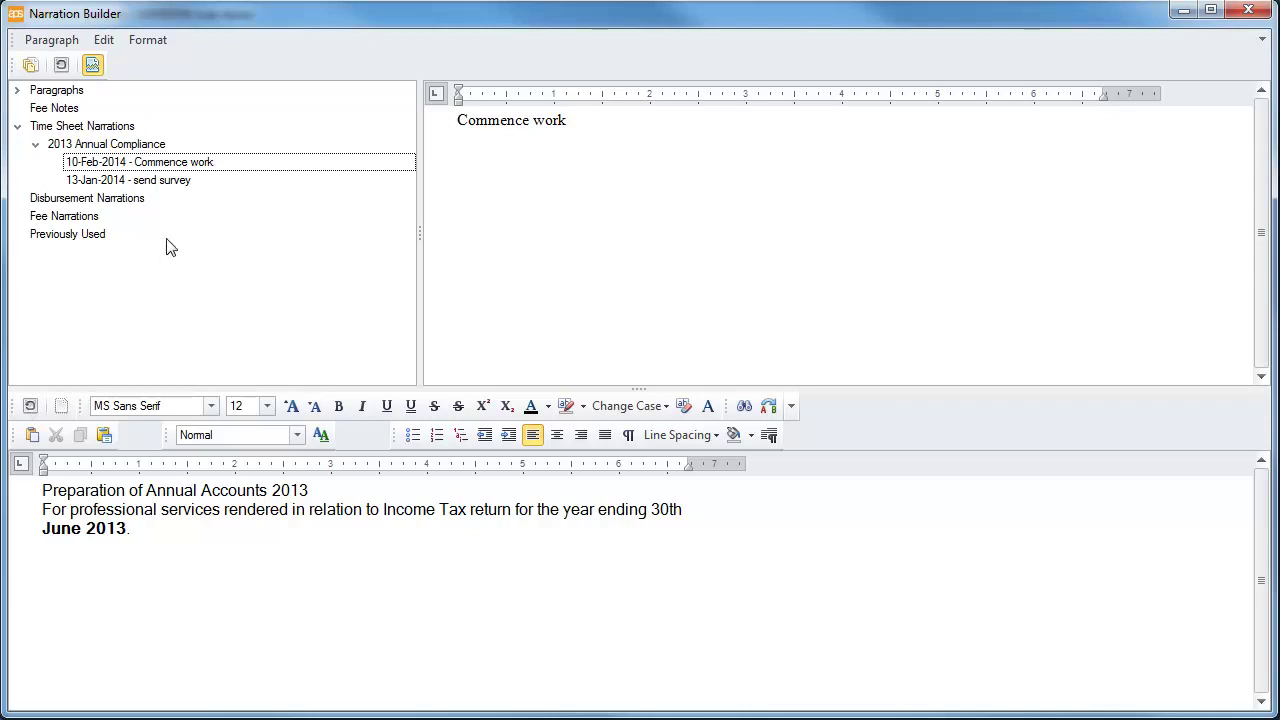
# Edit the timesheet narration to read 'Commence Audit work'
pyautogui.rightClick(172, 167)
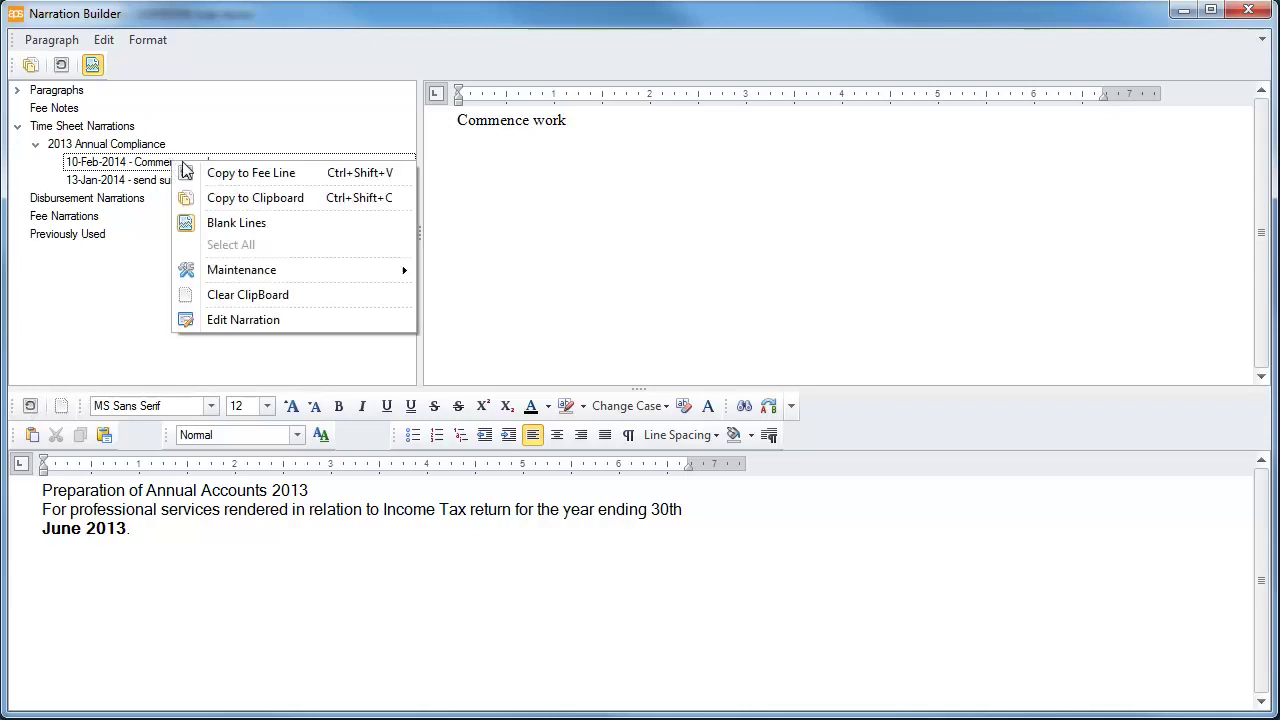
pyautogui.click(229, 320)
pyautogui.click(203, 274)
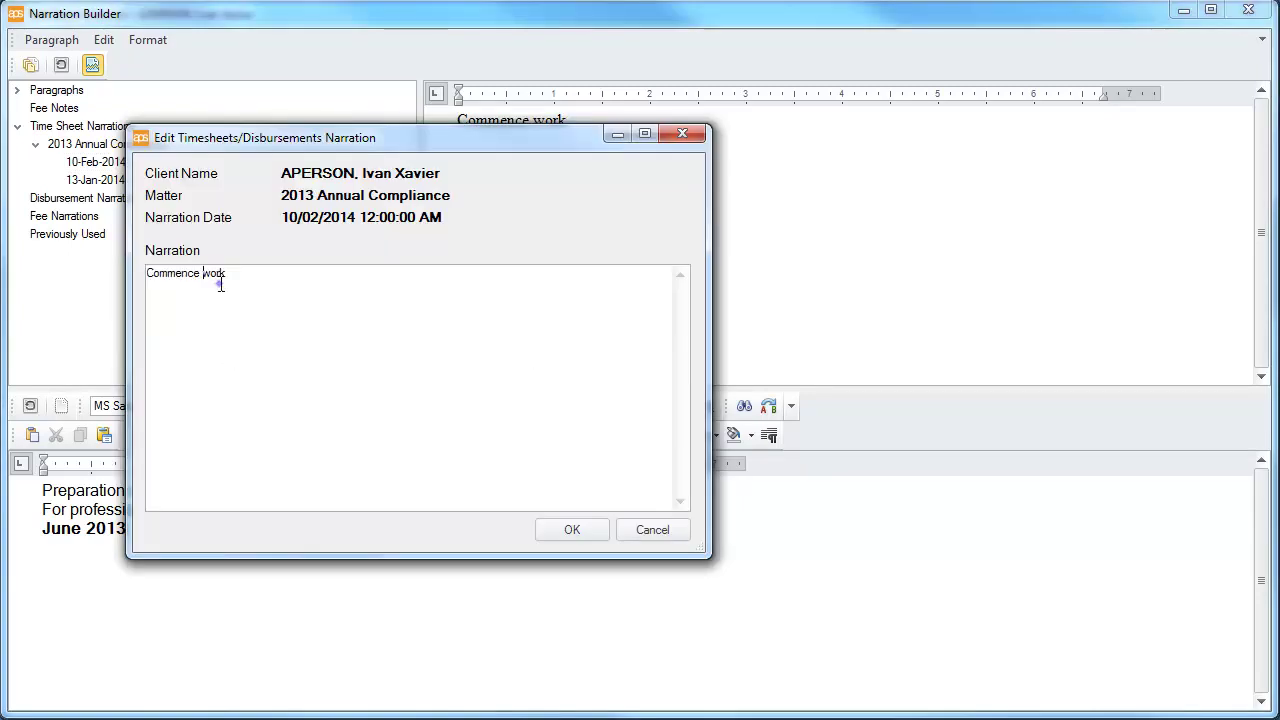
pyautogui.write('Audit')
pyautogui.click(568, 530)
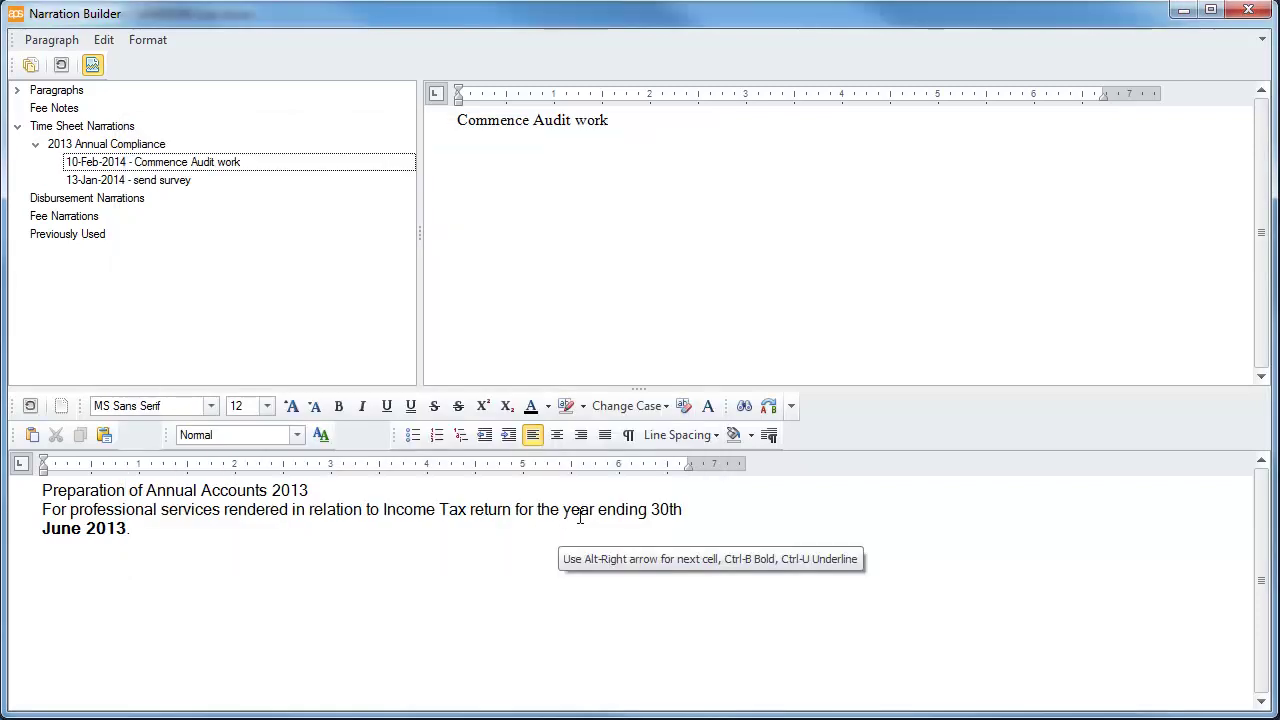
# Insert 'Commence Audit work' into the fee narration in bold and return to the fee line
pyautogui.click(628, 120)
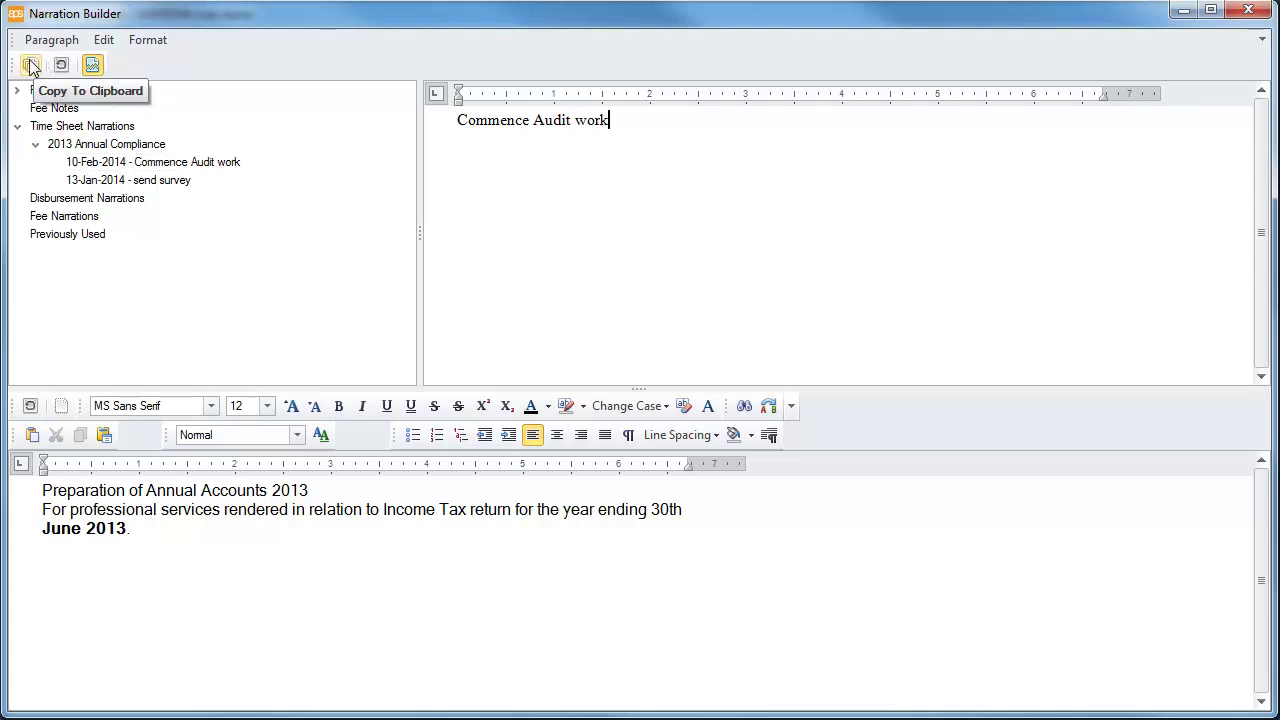
pyautogui.click(31, 66)
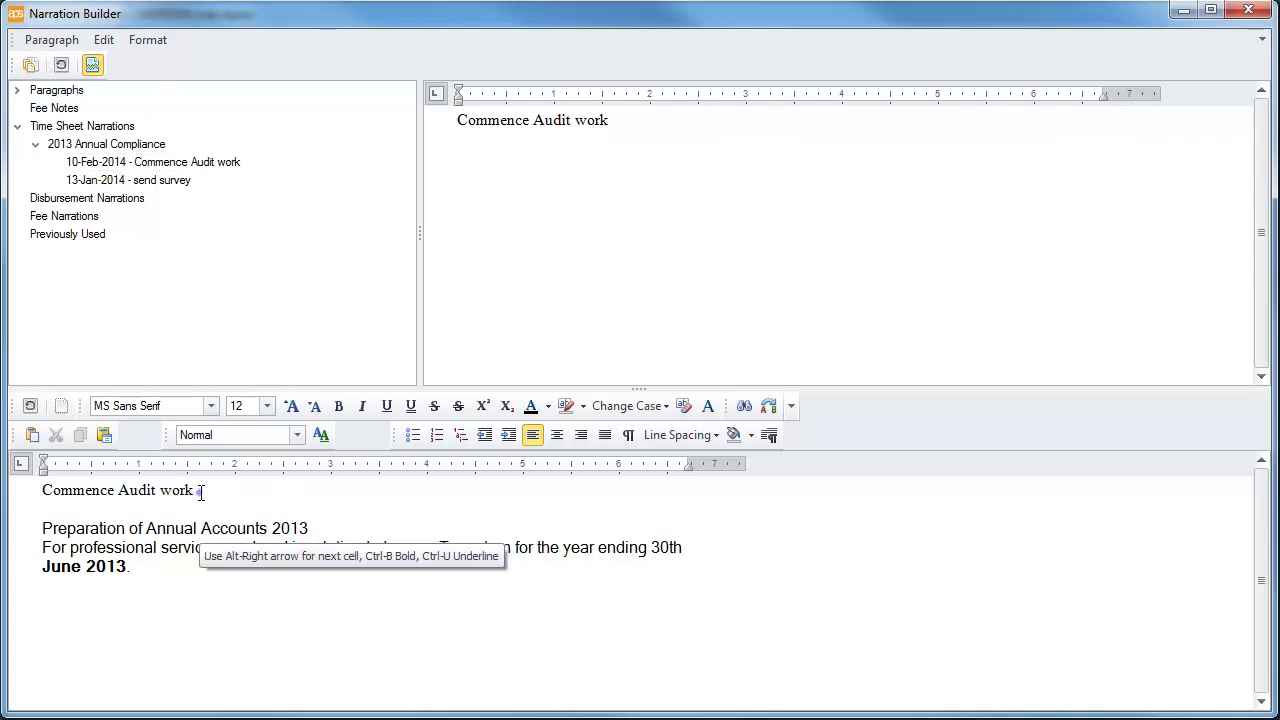
pyautogui.moveTo(197, 489); pyautogui.dragTo(42, 490)
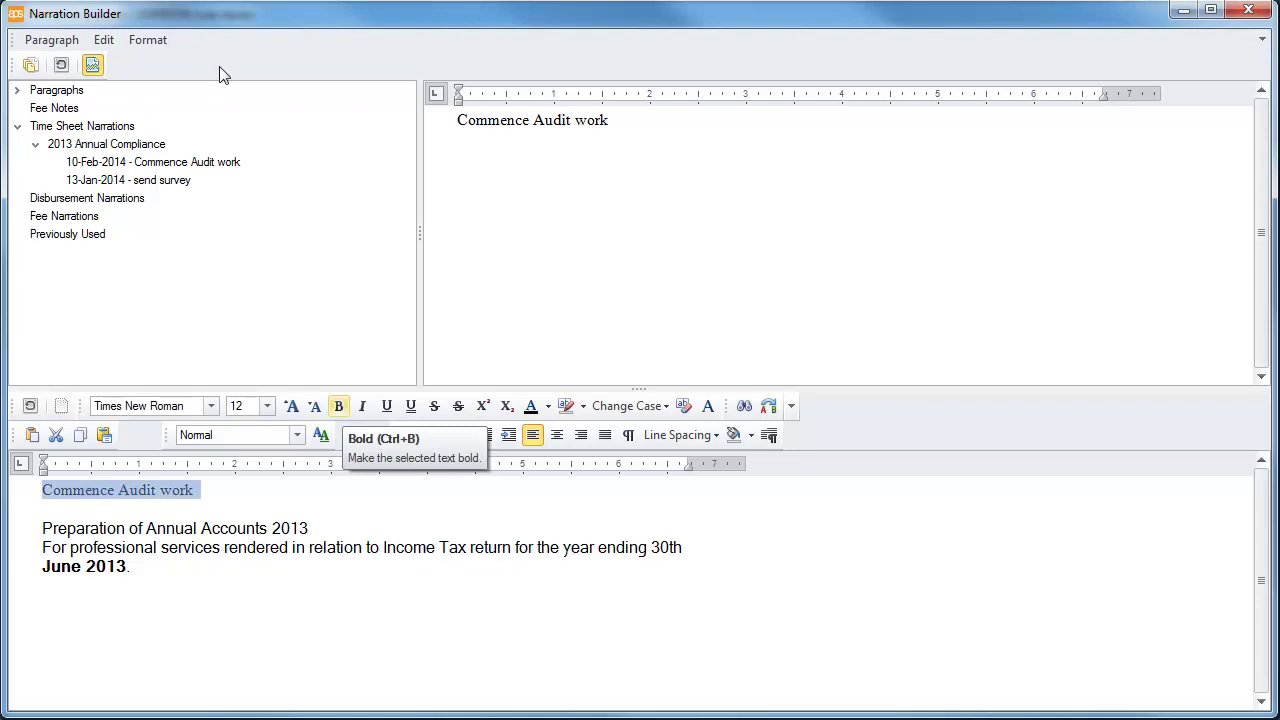
pyautogui.click(338, 406)
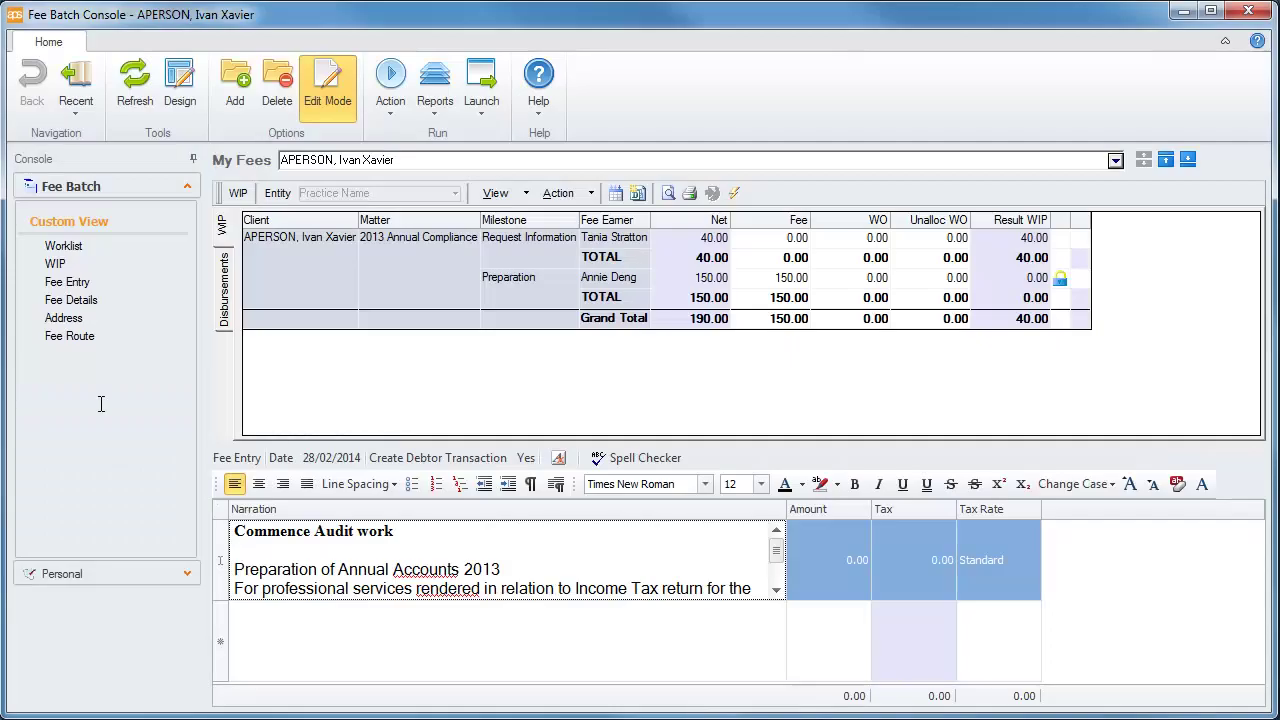
pyautogui.click(30, 406)
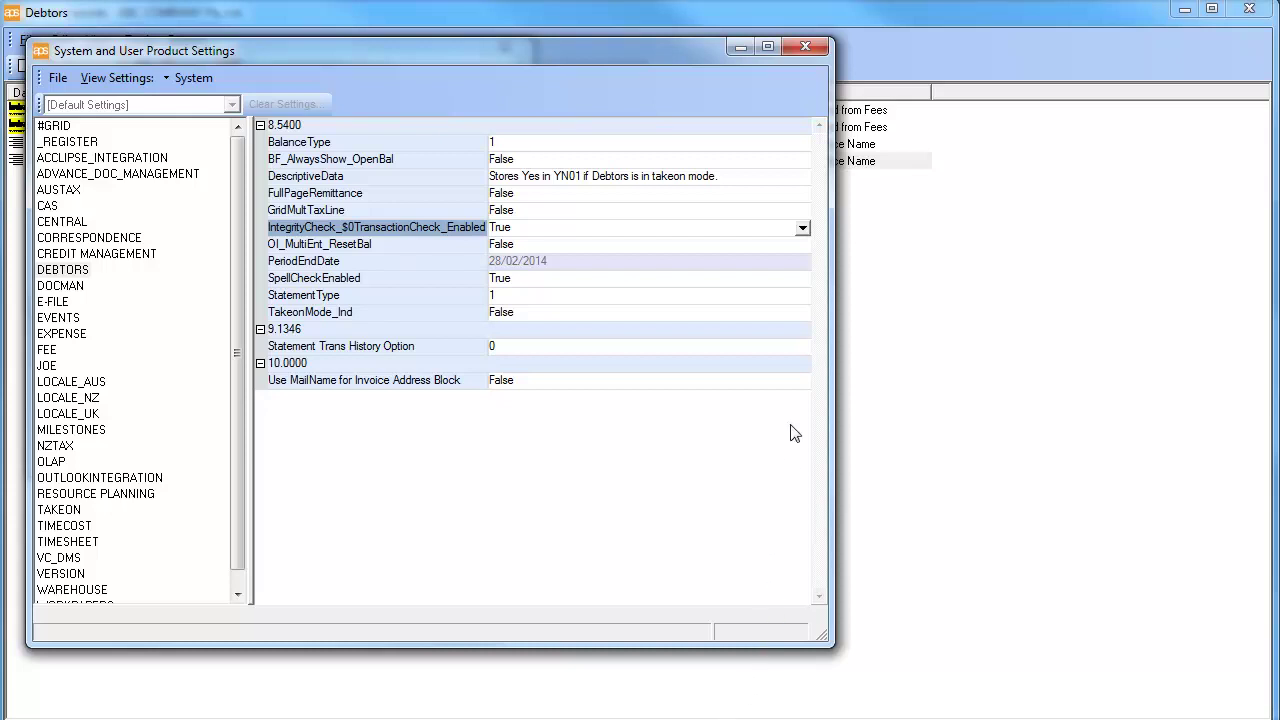
# Close the System and User Product Settings dialog to return to the Debtors Integrity Check results
pyautogui.click(803, 48)
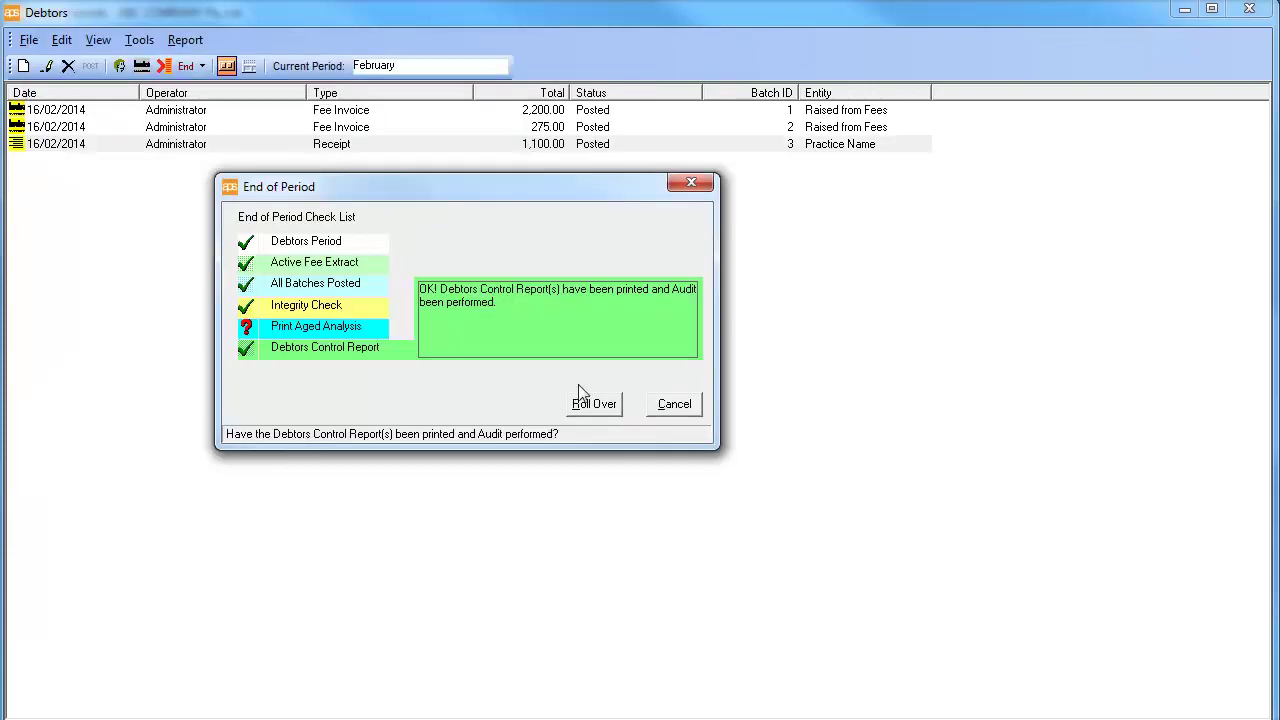
# Roll debtors over to the next period, confirming no other users are logged on and acknowledging the audit log point
pyautogui.click(592, 405)
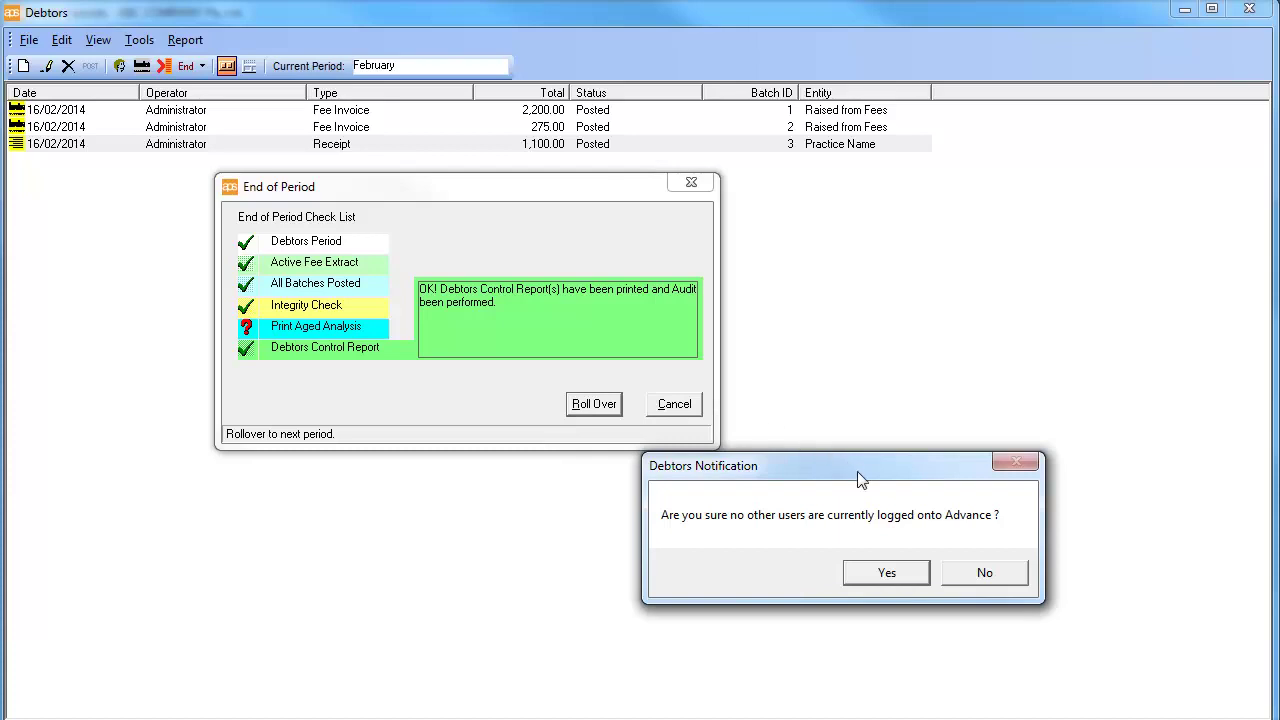
pyautogui.click(898, 571)
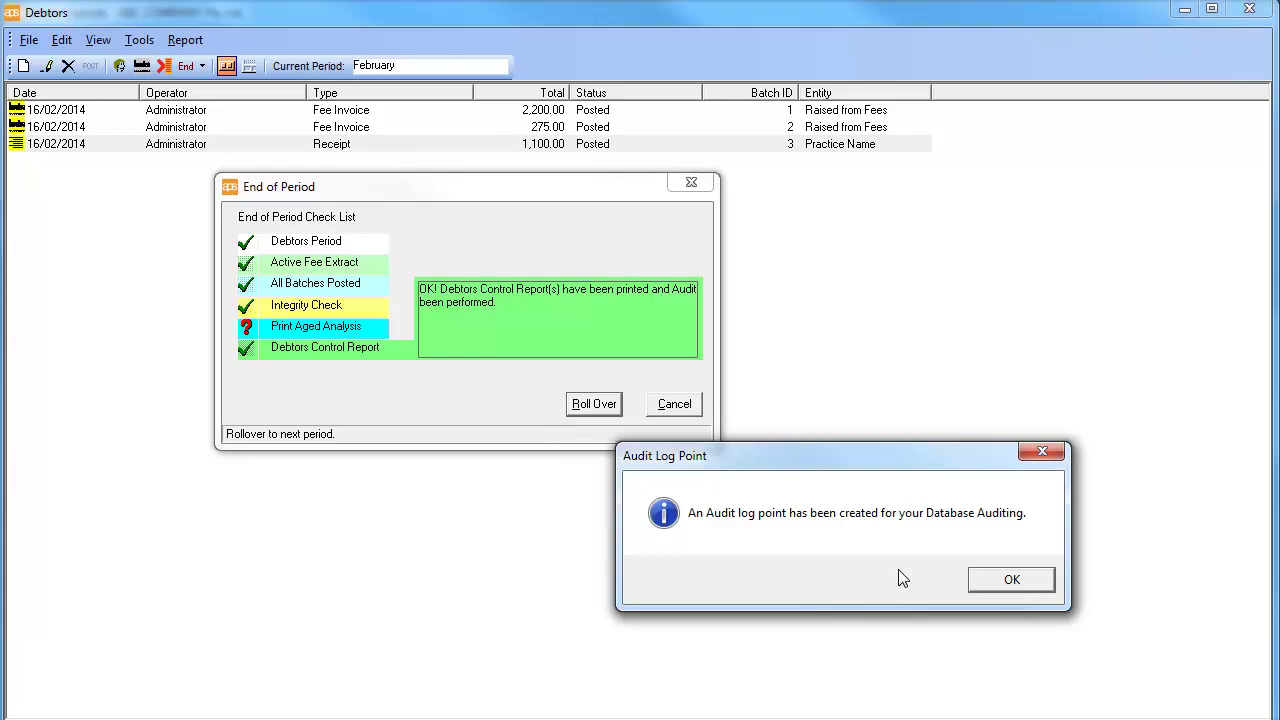
pyautogui.click(997, 585)
pyautogui.click(962, 580)
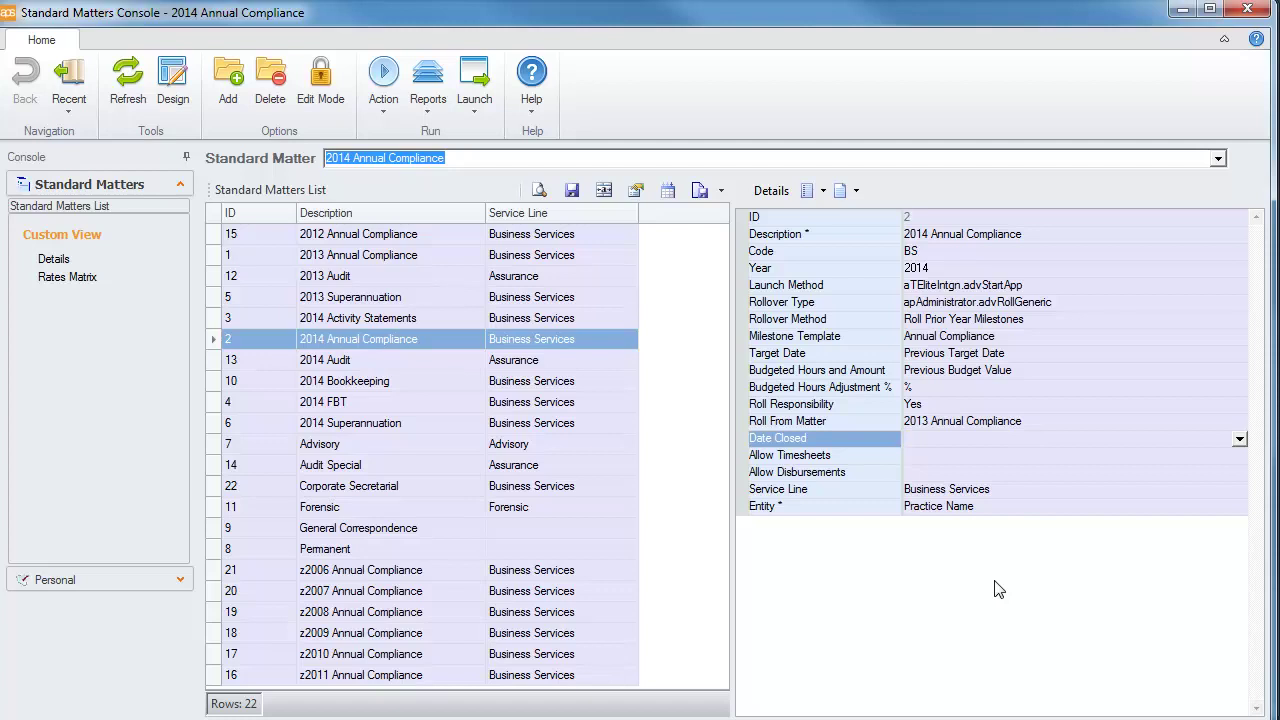
pyautogui.click(815, 458)
pyautogui.click(818, 479)
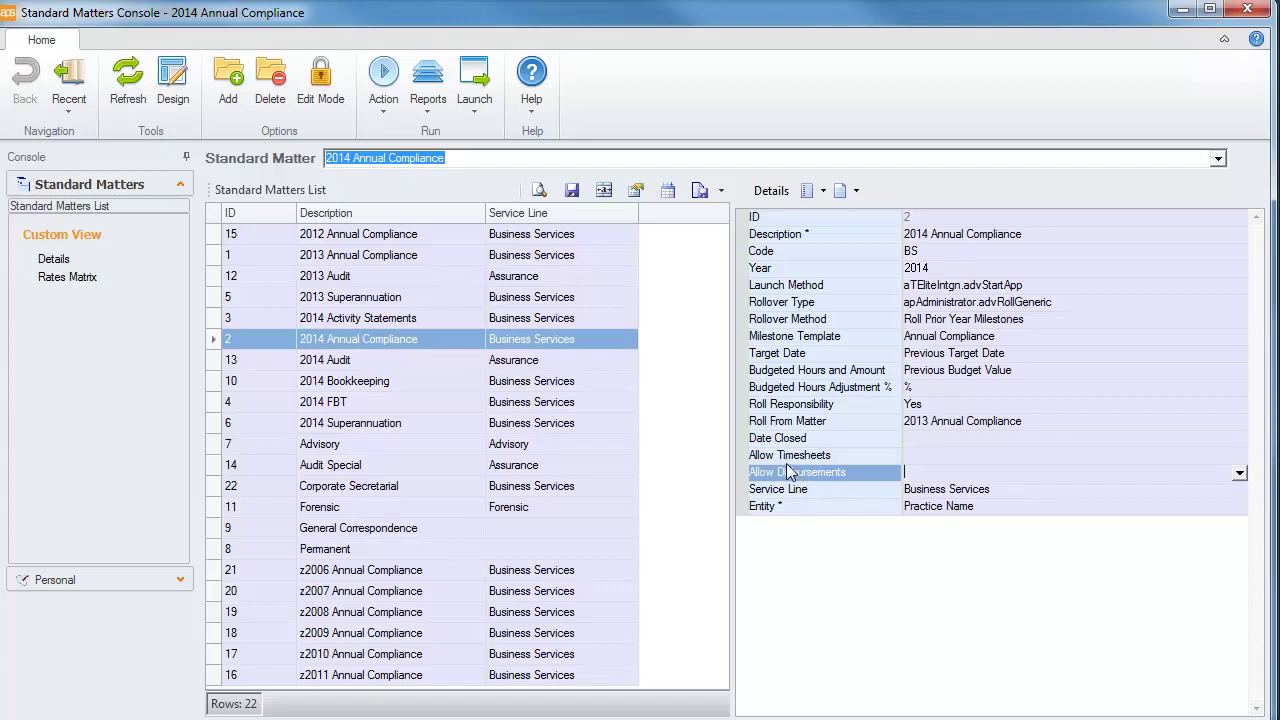
pyautogui.click(781, 441)
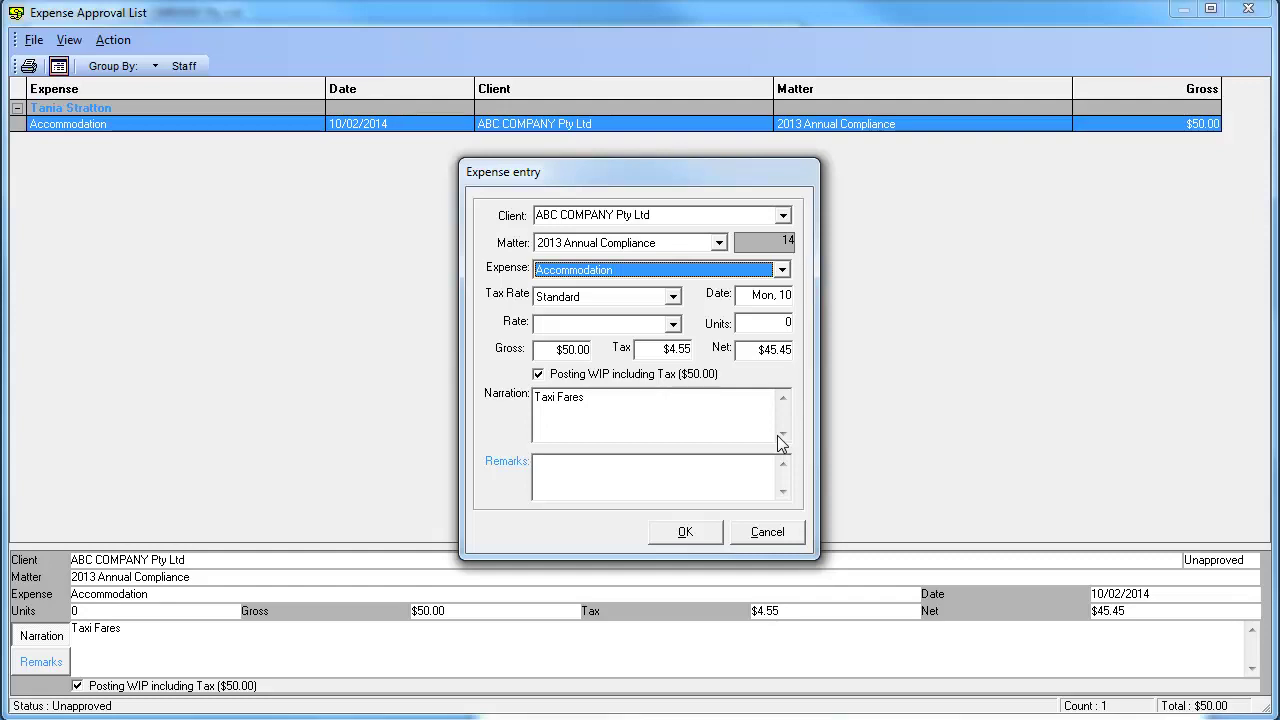
# Change the unapproved taxi-fare expense type from Accommodation to Travel and confirm it
pyautogui.click(781, 270)
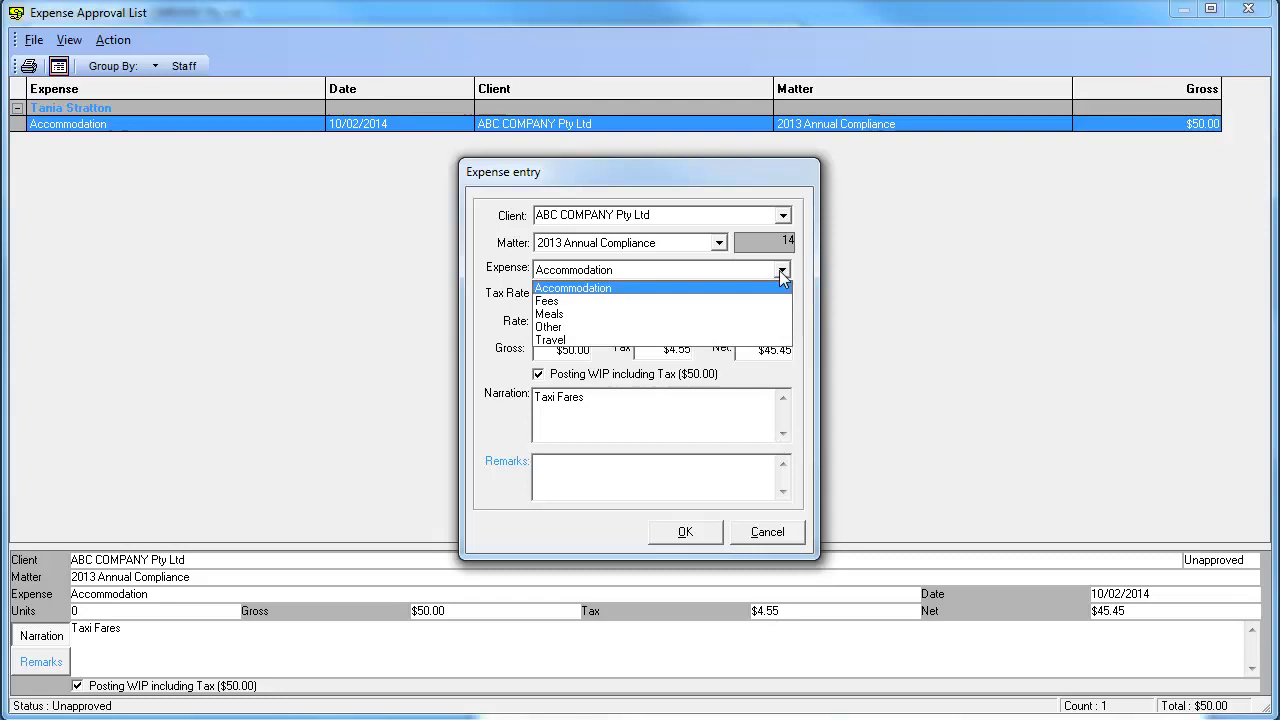
pyautogui.click(626, 339)
pyautogui.click(685, 532)
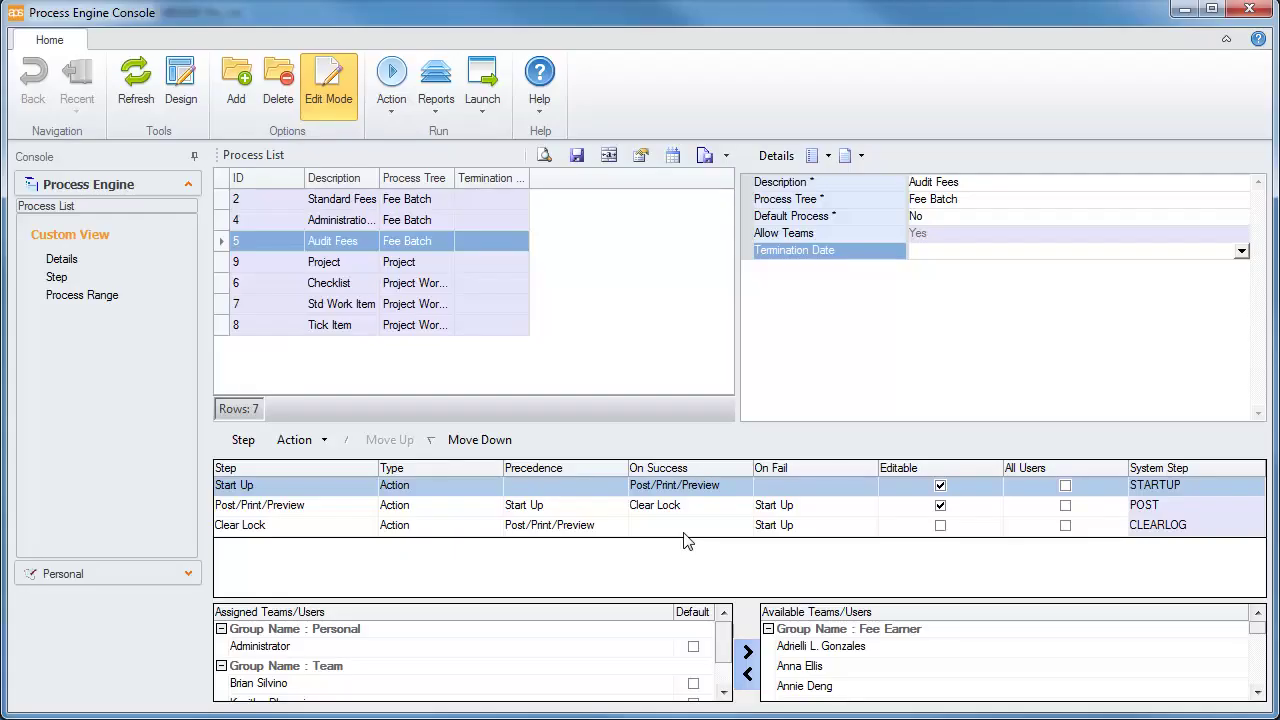
# Set the Audit Fees process termination date to 14 March 2014 from the calendar
pyautogui.click(1241, 252)
pyautogui.click(1169, 347)
# Switch to the JOE Administration window and show its View menu options
pyautogui.hotkey('alt', 'Tab')
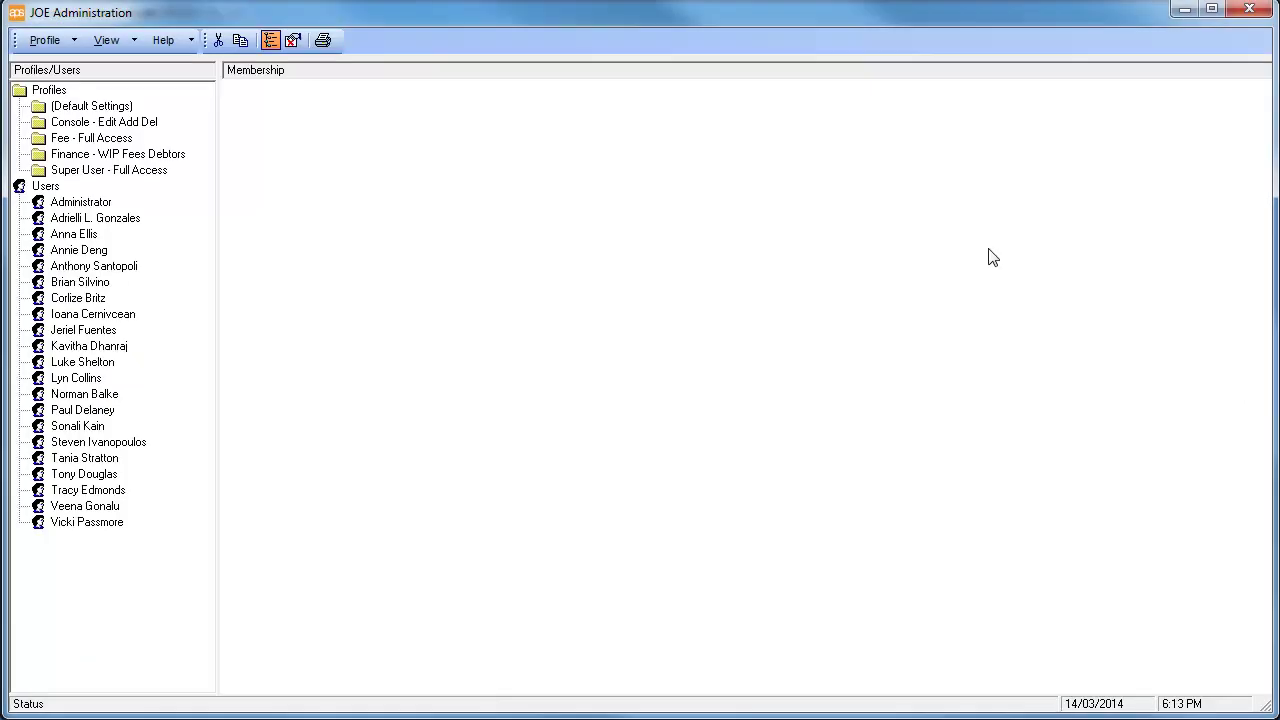
pyautogui.click(130, 41)
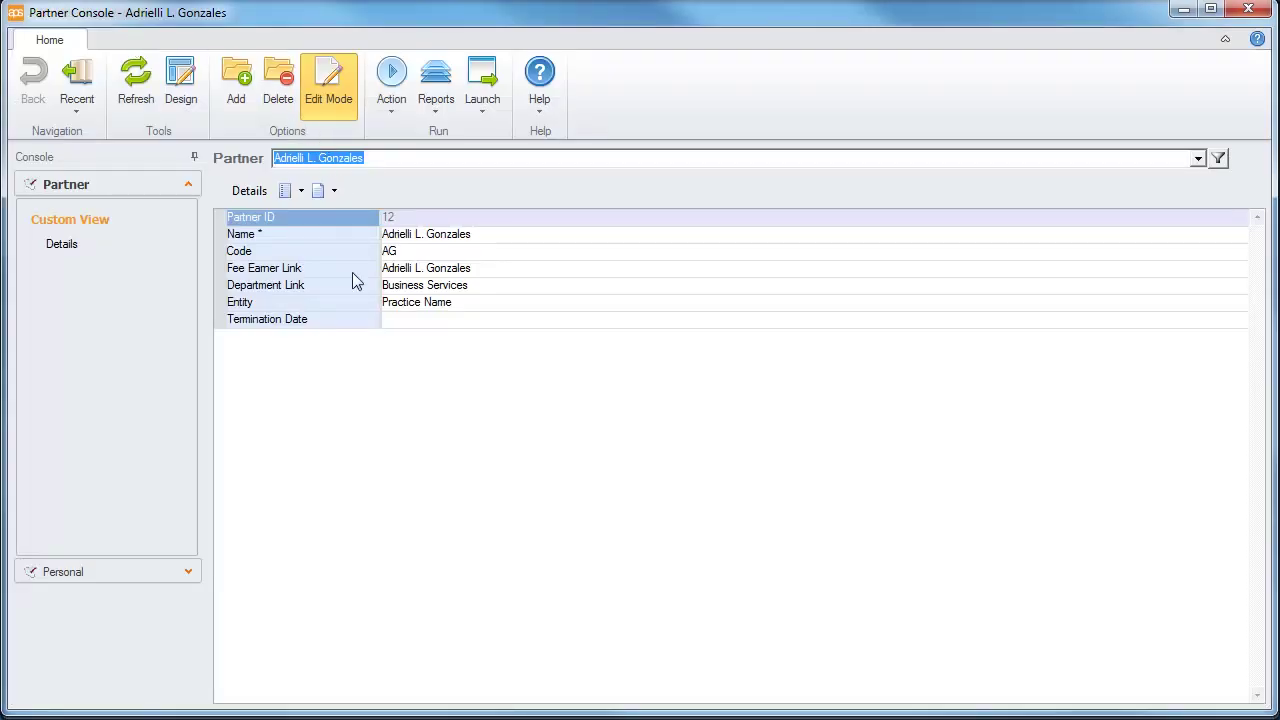
# Set the partner's termination date to 13 March 2014 in the Partner Console
pyautogui.click(355, 322)
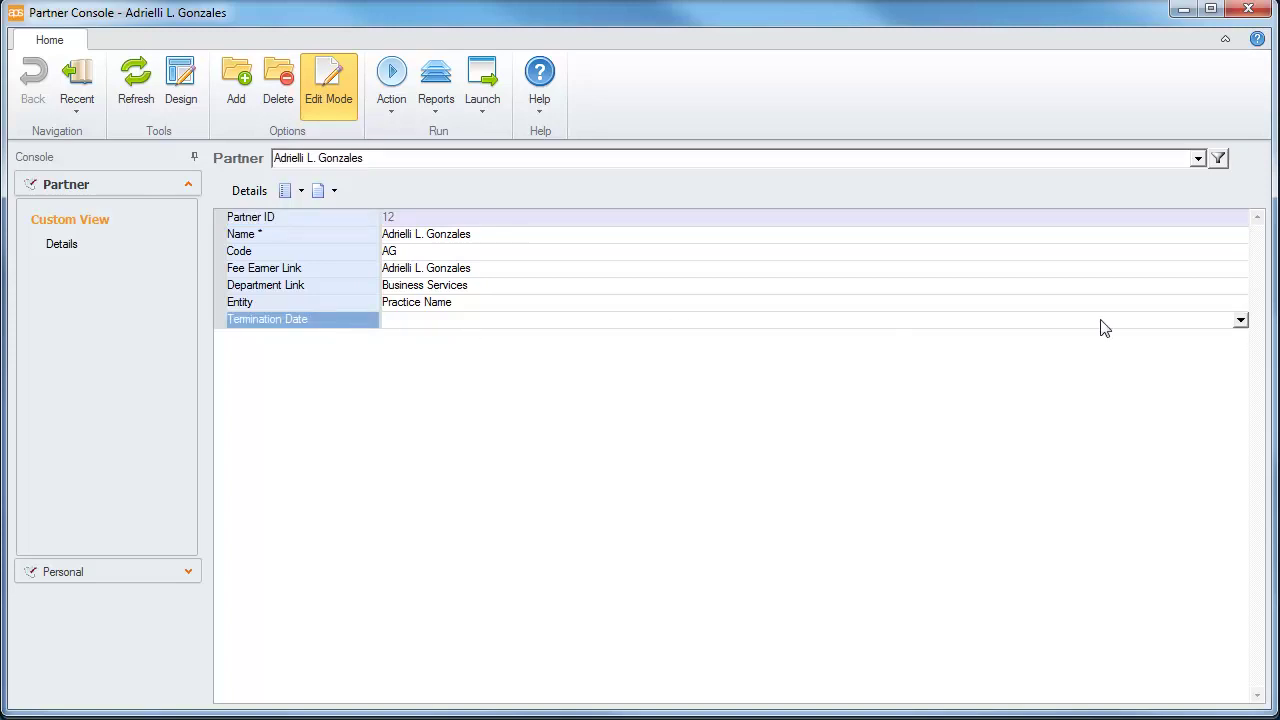
pyautogui.click(1240, 320)
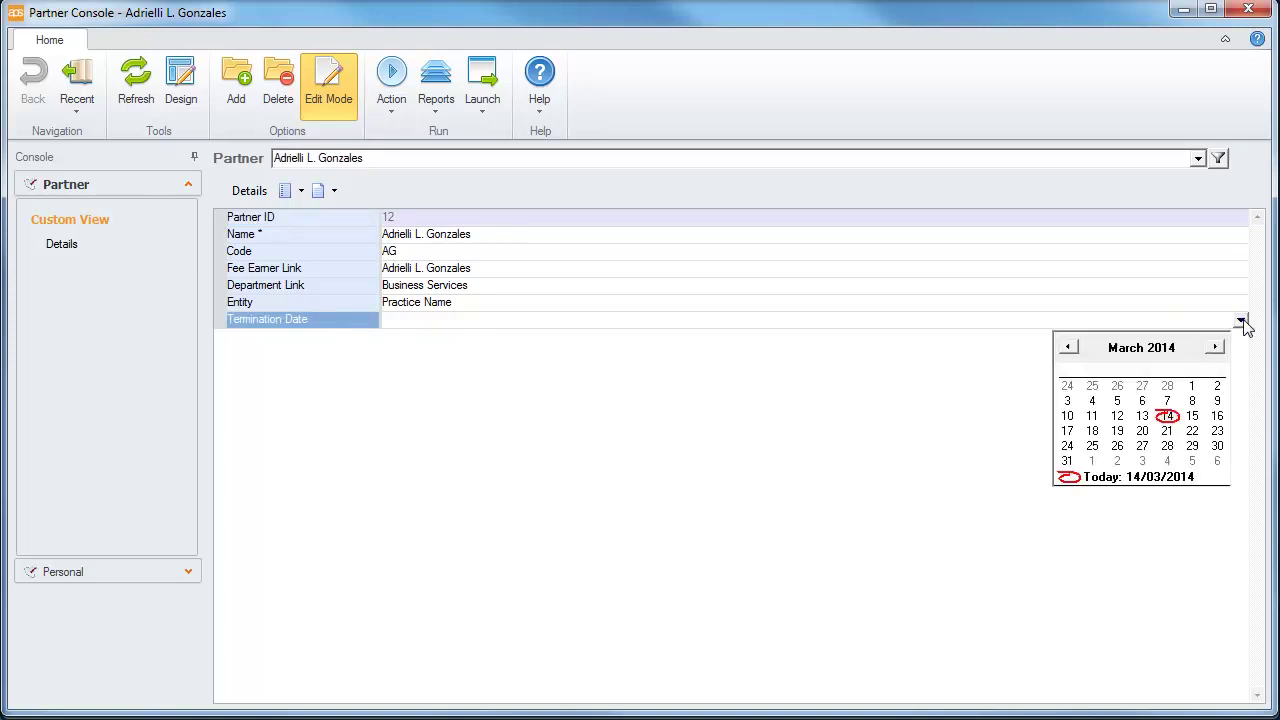
pyautogui.click(1142, 415)
pyautogui.click(545, 307)
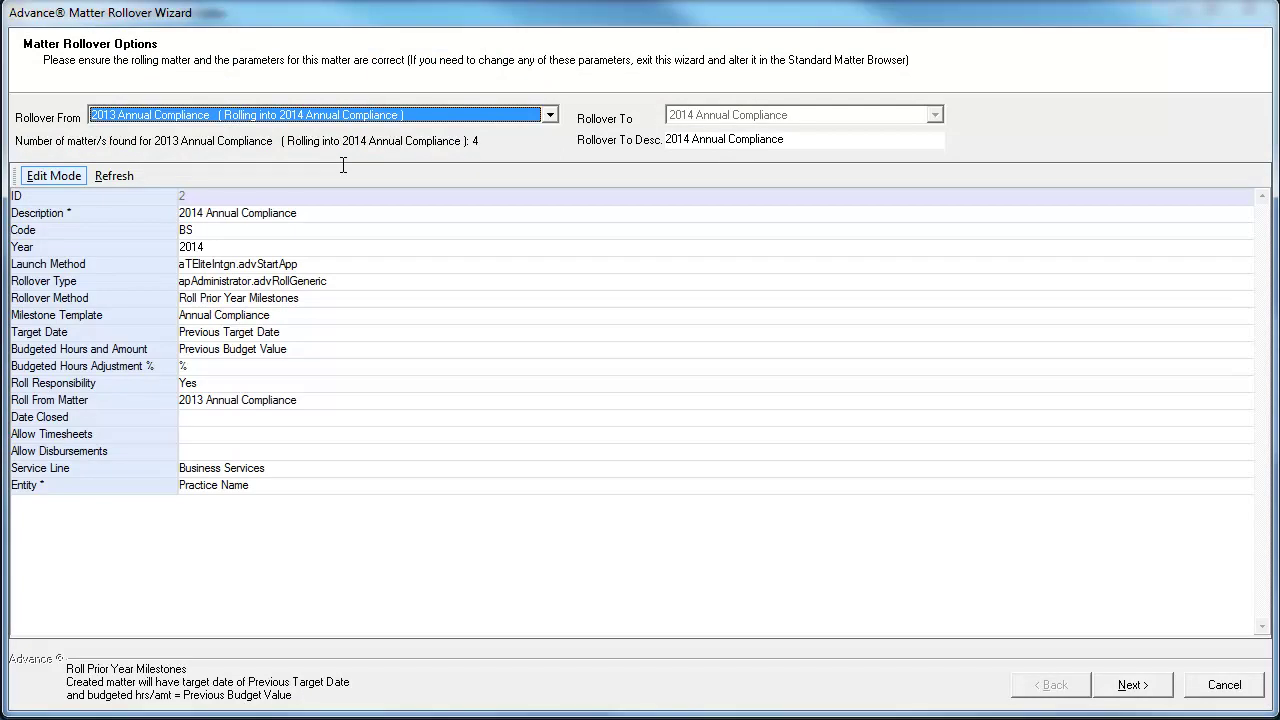
pyautogui.click(207, 455)
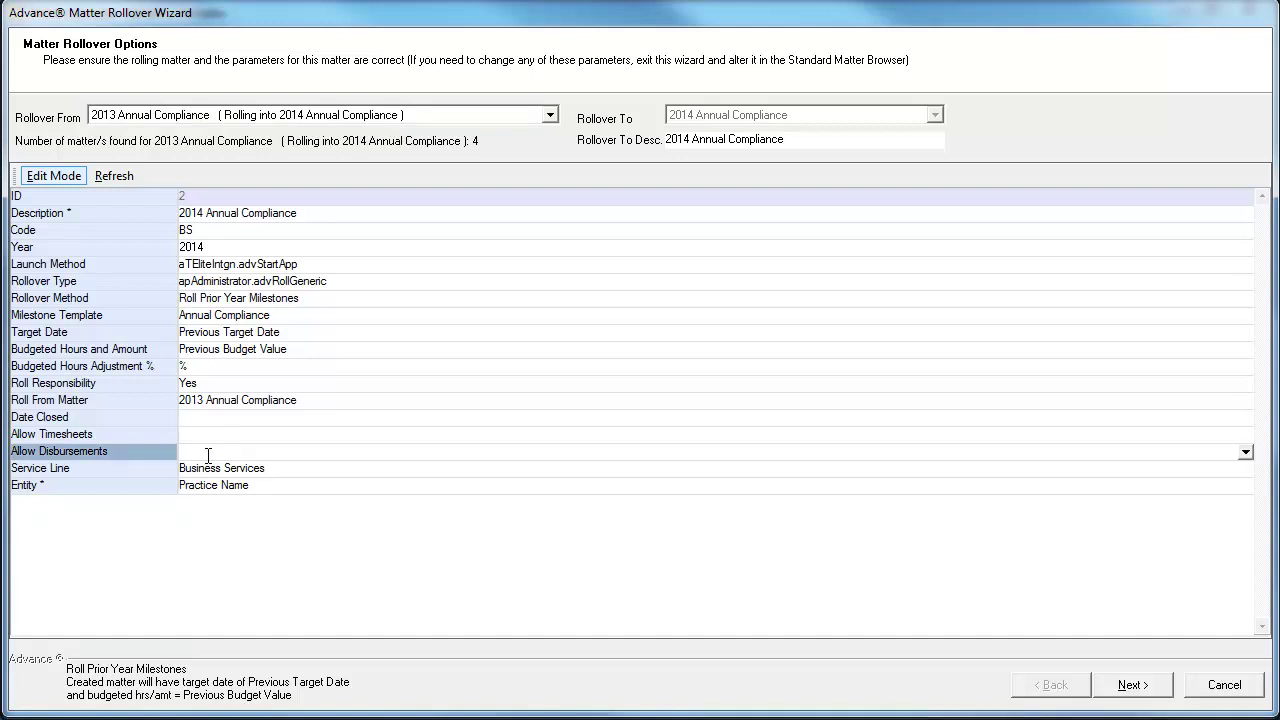